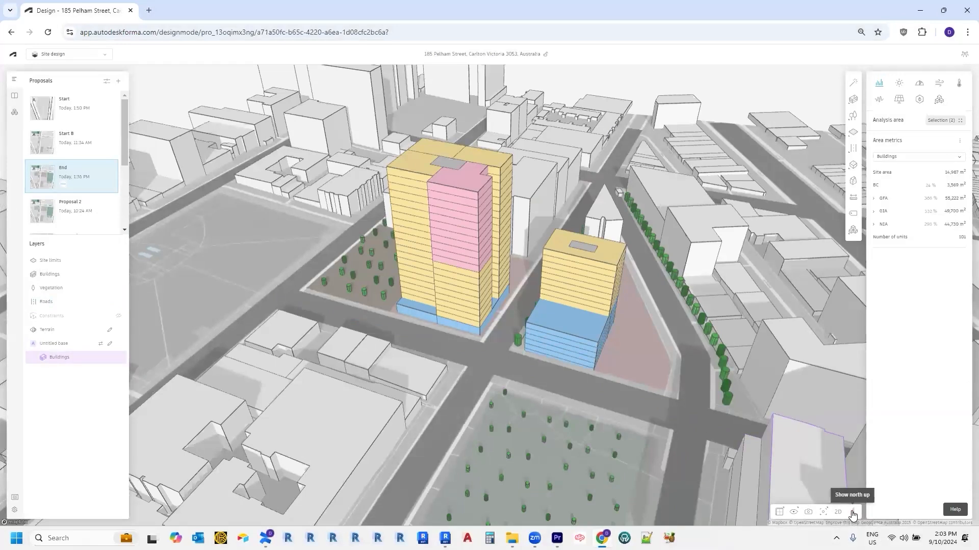
Step: Orbit the 3D view around the towers, facing north and lowering the viewing angle
{"action": "left_click", "coordinate": [853, 514]}
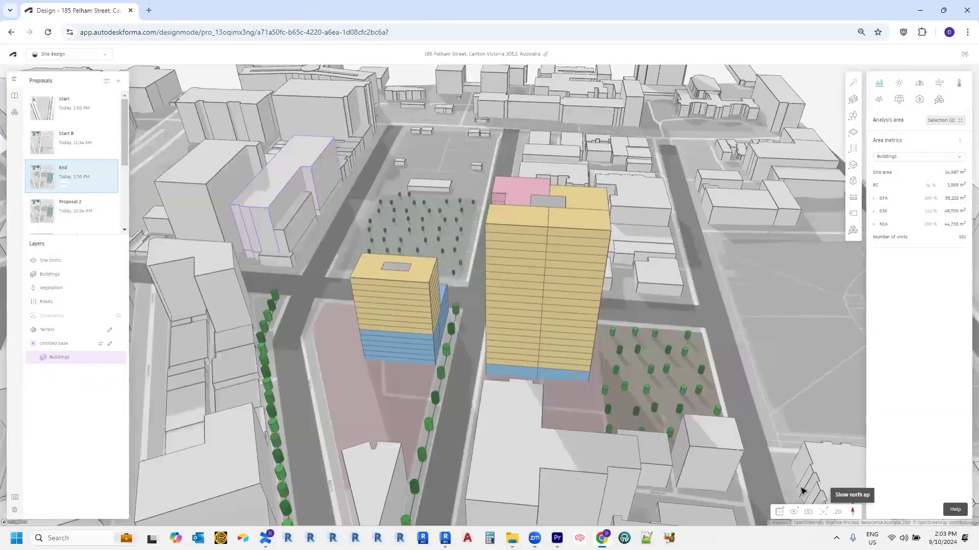
{"action": "right_click_drag", "start_coordinate": [407, 388], "coordinate": [657, 403]}
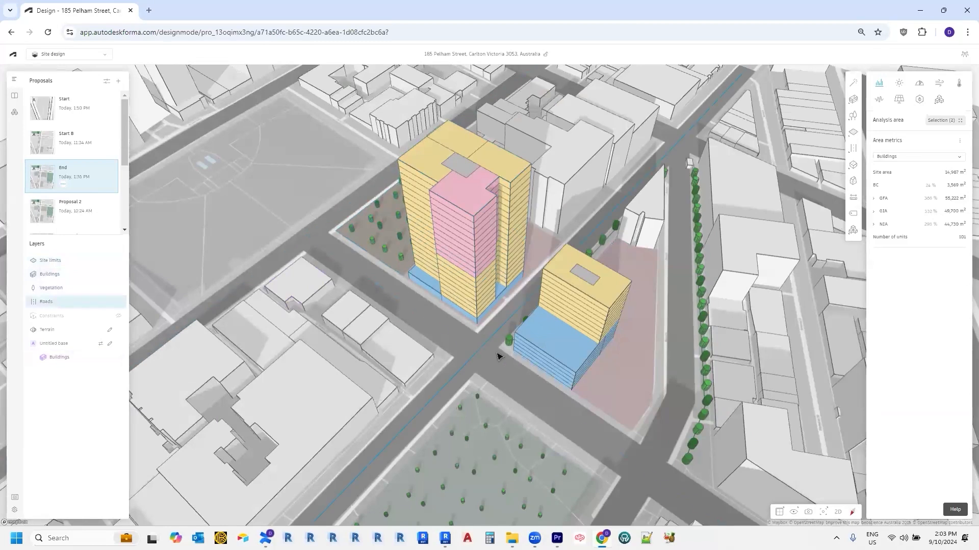
{"action": "right_click_drag", "start_coordinate": [482, 339], "coordinate": [489, 312]}
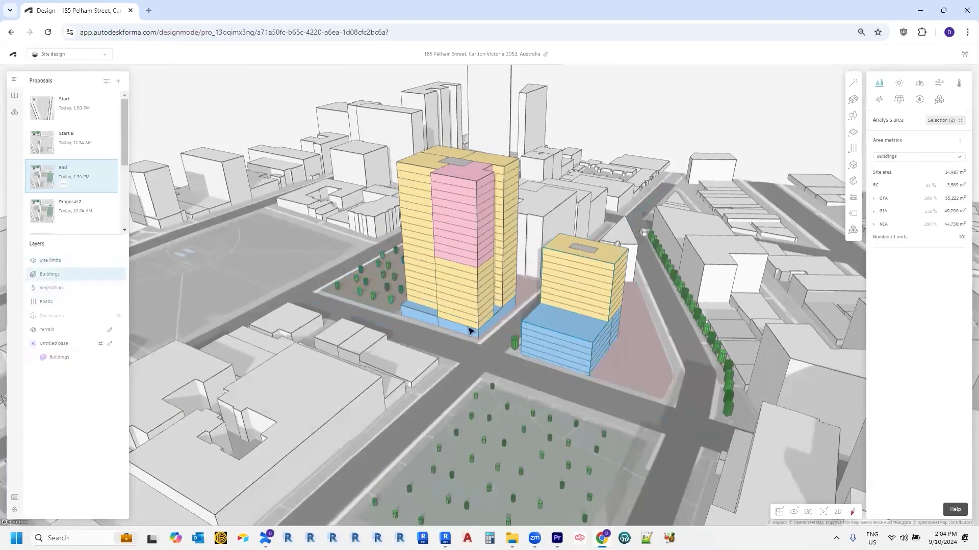
Step: Open the Start proposal and bring its empty site into view
{"action": "left_click", "coordinate": [77, 113]}
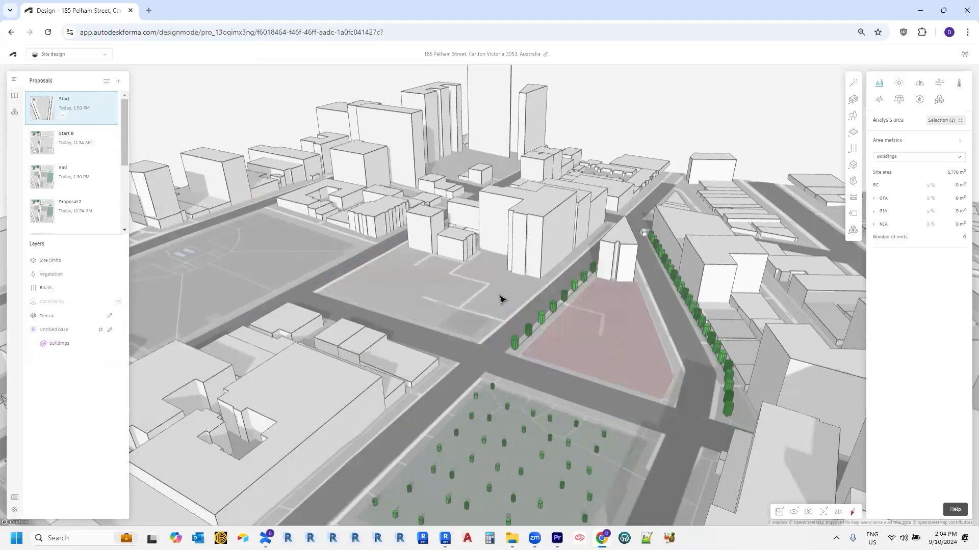
{"action": "scroll", "coordinate": [498, 307], "scroll_direction": "up", "scroll_amount": 5}
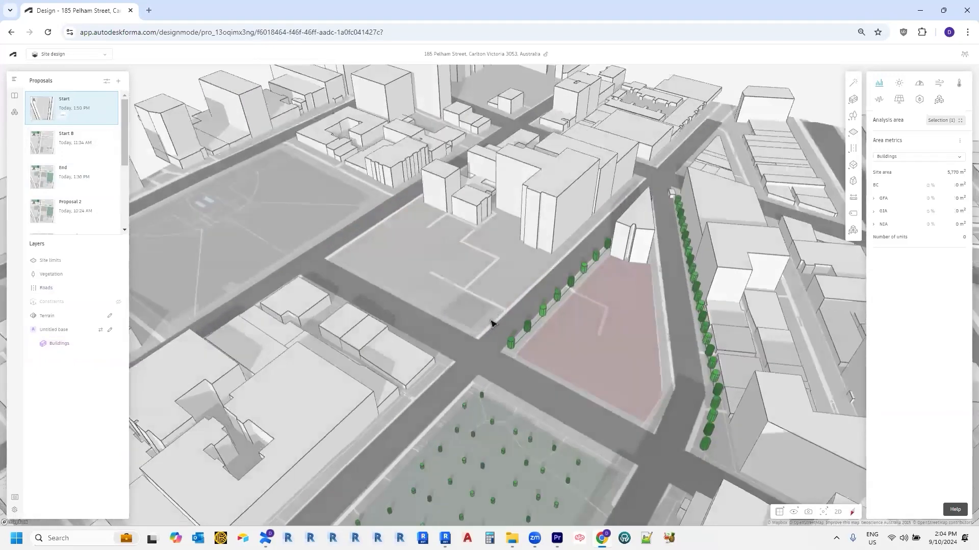
{"action": "middle_click_drag", "start_coordinate": [497, 325], "coordinate": [490, 352]}
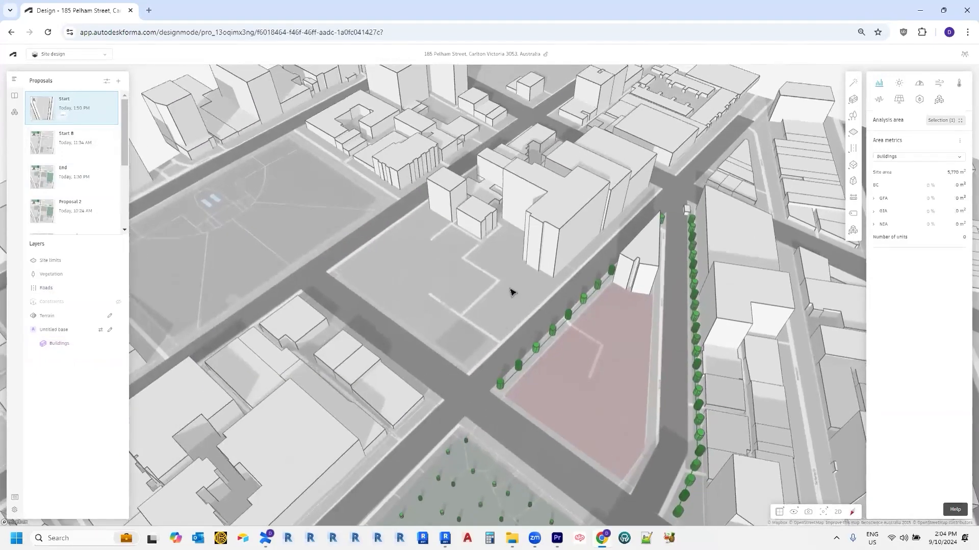
{"action": "mouse_move", "coordinate": [529, 320]}
{"action": "middle_mouse_down"}
{"action": "mouse_move", "coordinate": [538, 338]}
{"action": "mouse_move", "coordinate": [520, 332]}
{"action": "middle_mouse_up"}
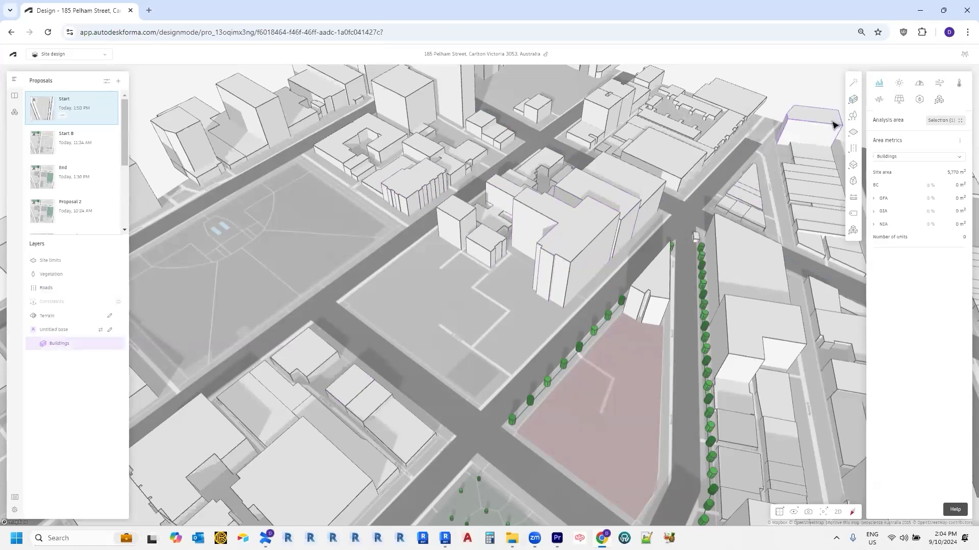
Step: Show the site as a flat 2D plan, rotated so streets run horizontally
{"action": "mouse_move", "coordinate": [853, 132]}
{"action": "left_click", "coordinate": [838, 514]}
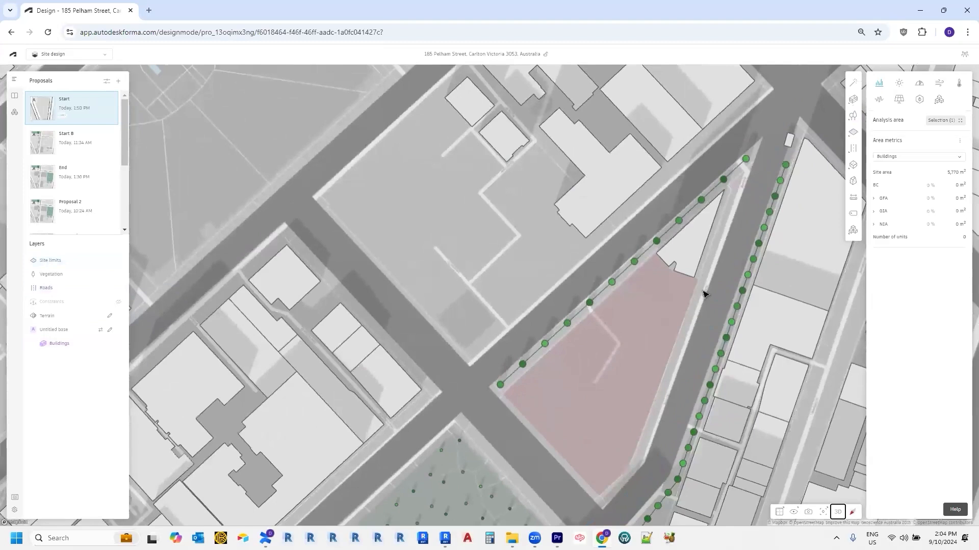
{"action": "right_click_drag", "start_coordinate": [686, 308], "coordinate": [531, 308]}
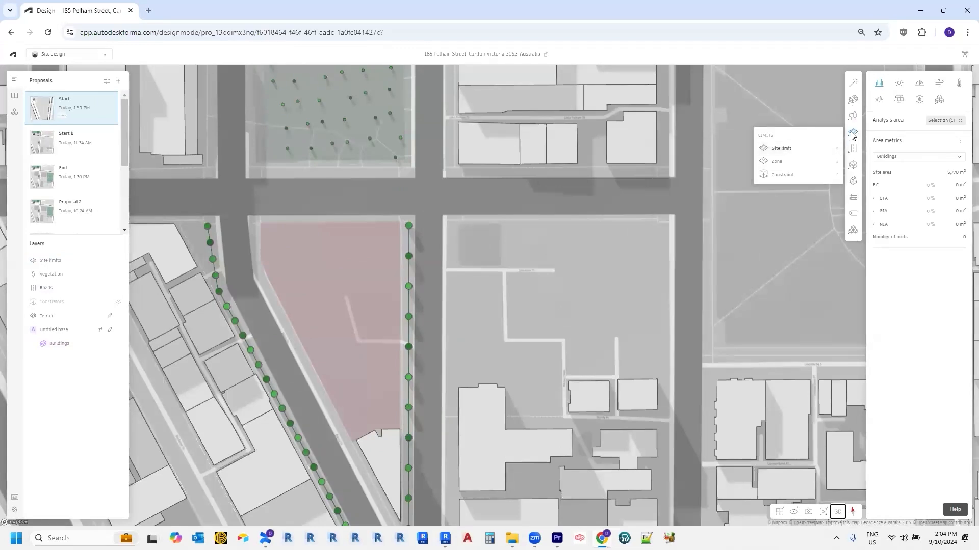
Step: Draw a trial rectangular site limit with a 50 m edge from the block's top-right corner
{"action": "left_click", "coordinate": [797, 149]}
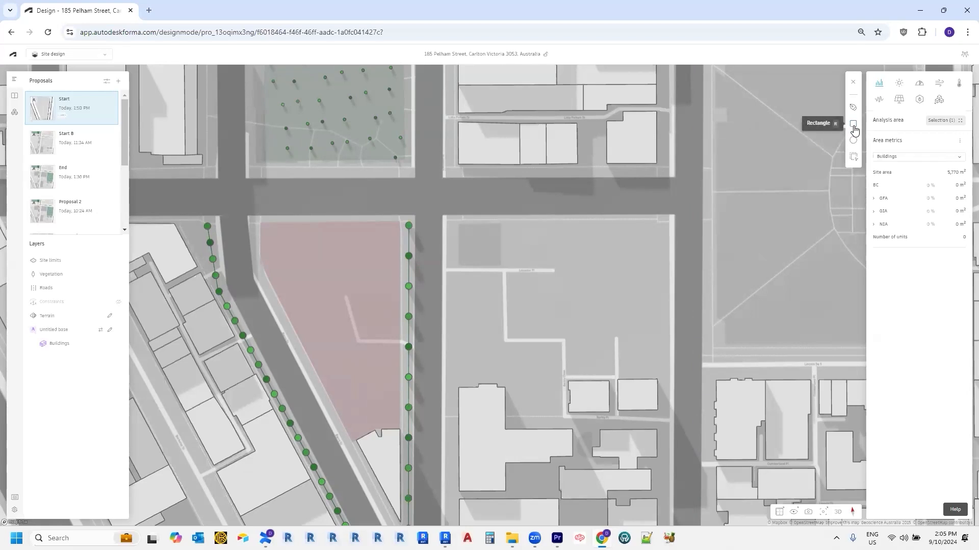
{"action": "left_click", "coordinate": [666, 224]}
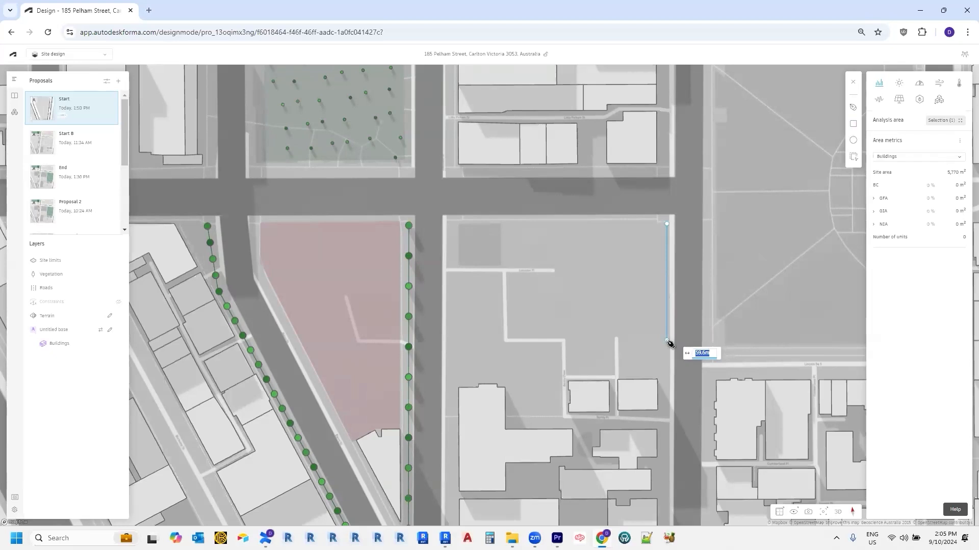
{"action": "type", "text": "50"}
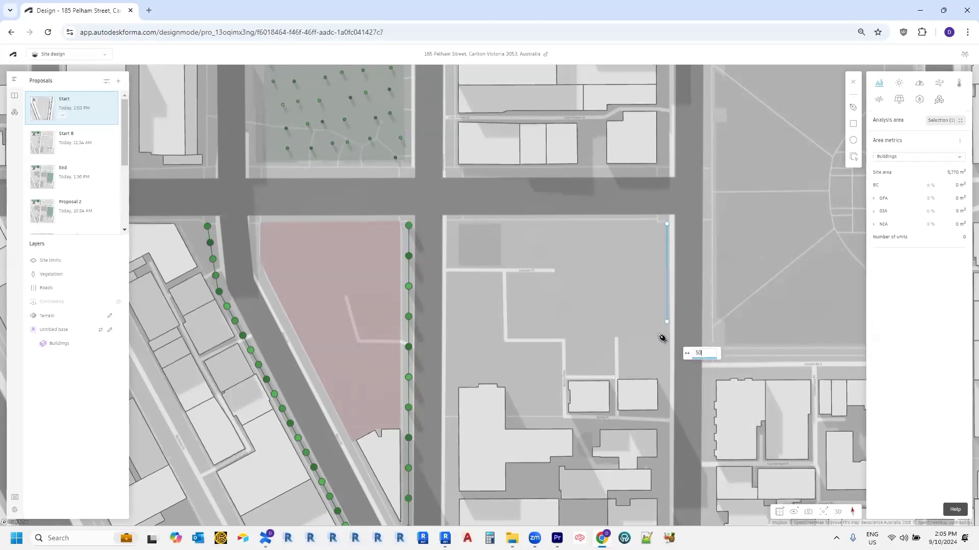
{"action": "key", "text": "Return"}
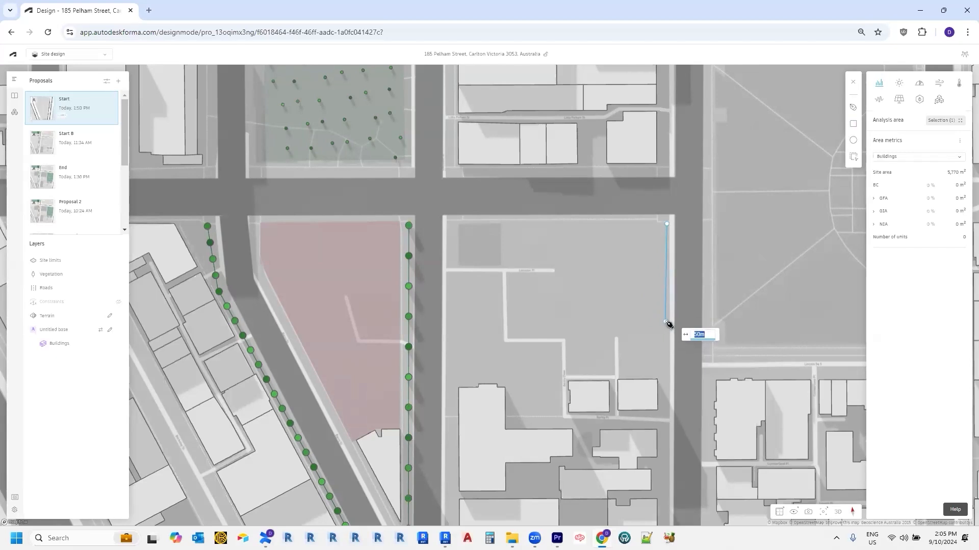
{"action": "left_click", "coordinate": [668, 322]}
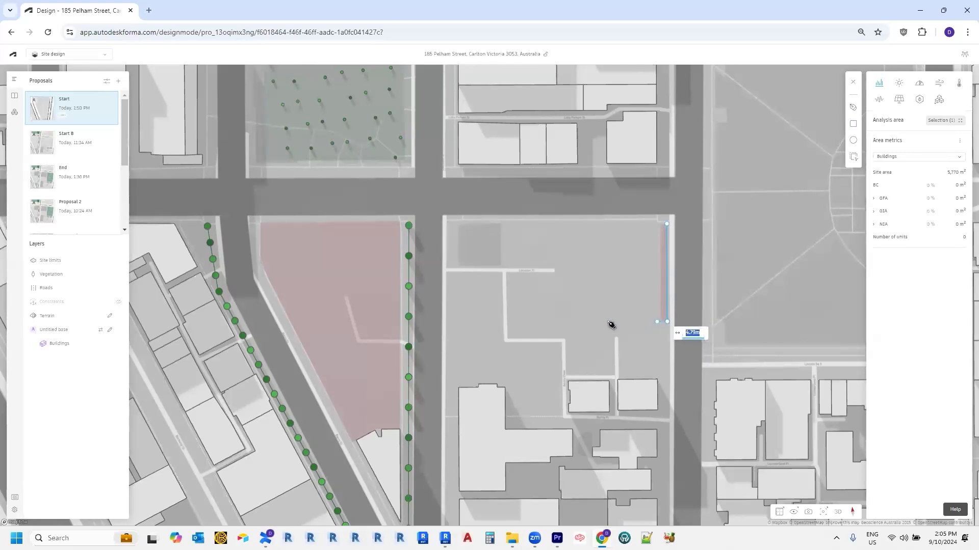
{"action": "left_click", "coordinate": [454, 320]}
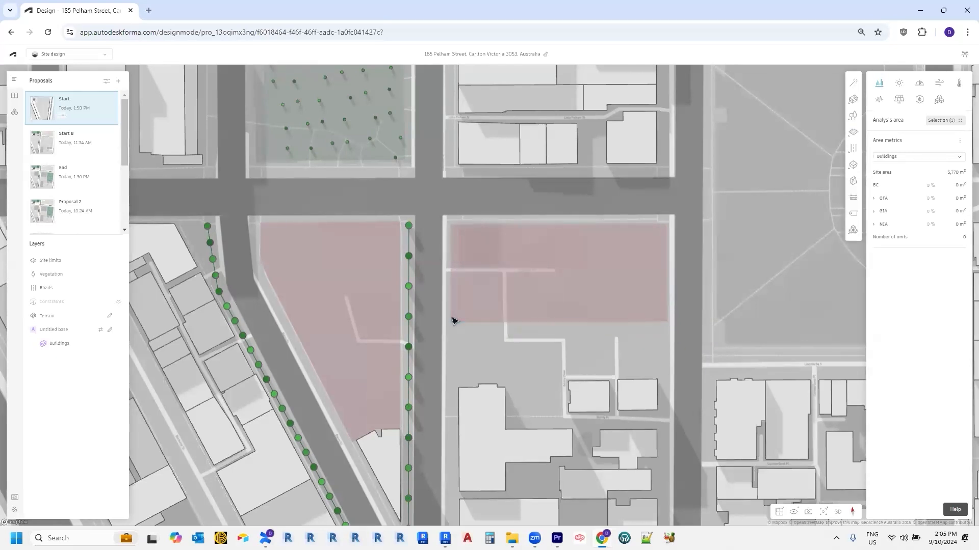
Step: Select the undersized trial site limit and delete it
{"action": "left_click", "coordinate": [458, 320]}
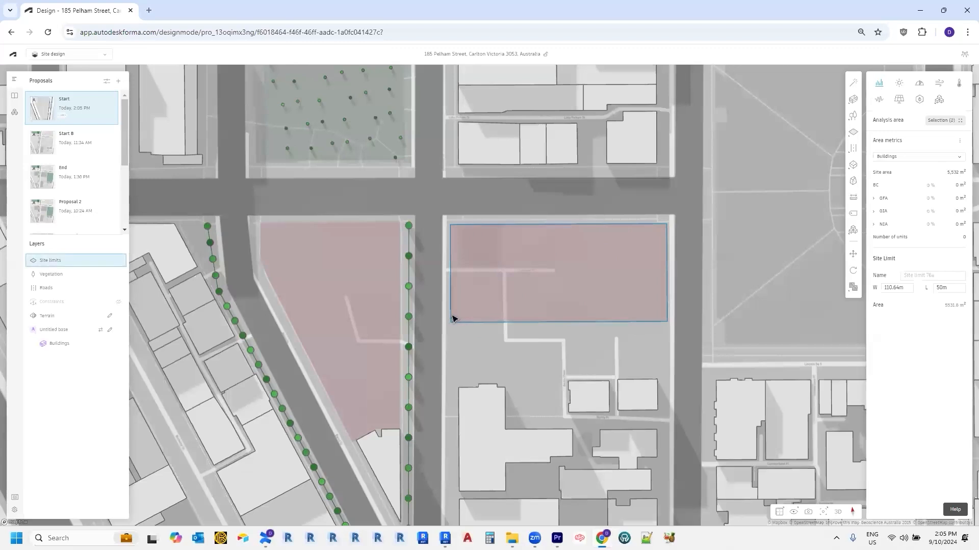
{"action": "scroll", "coordinate": [464, 315], "scroll_direction": "up", "scroll_amount": 3}
{"action": "scroll", "coordinate": [479, 335], "scroll_direction": "down", "scroll_amount": 3}
{"action": "scroll", "coordinate": [545, 343], "scroll_direction": "down", "scroll_amount": 2}
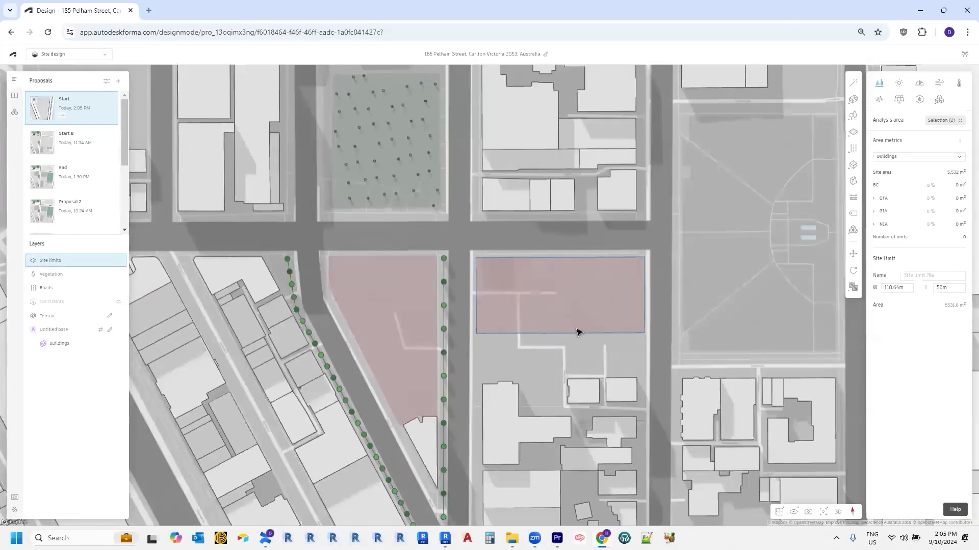
{"action": "scroll", "coordinate": [576, 334], "scroll_direction": "up", "scroll_amount": 2}
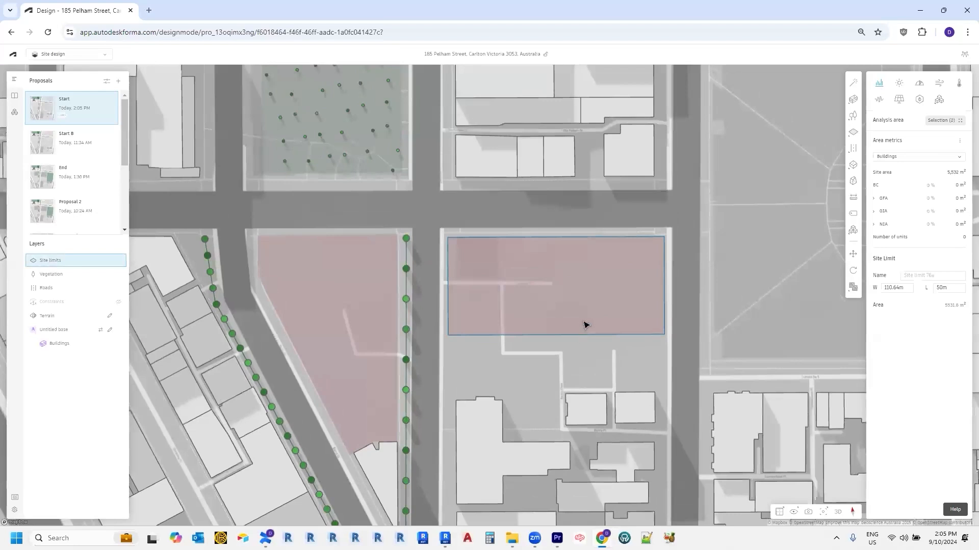
{"action": "key", "text": "Delete"}
Step: Redraw the rectangular site limit from the block's top-right to bottom-right corner and across to its left edge
{"action": "left_click", "coordinate": [853, 132]}
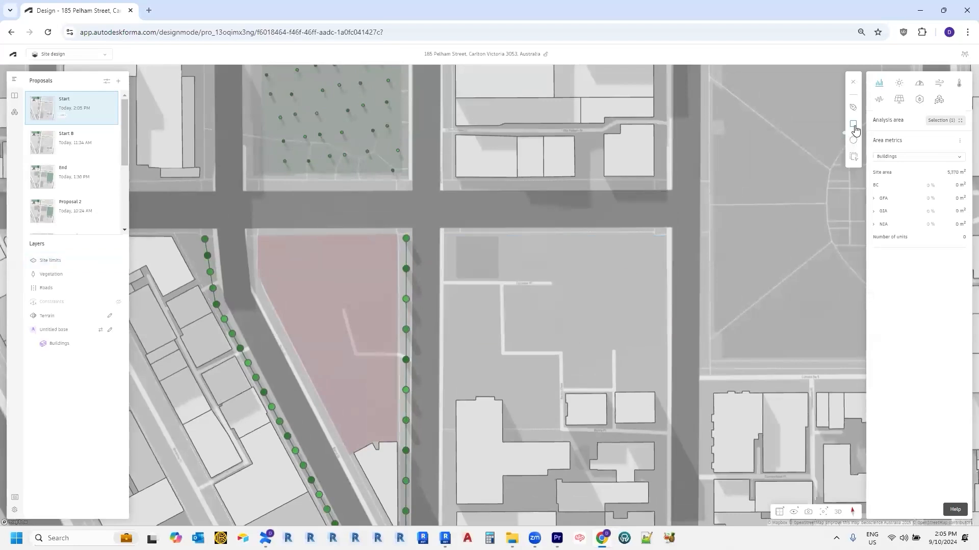
{"action": "left_click", "coordinate": [662, 239]}
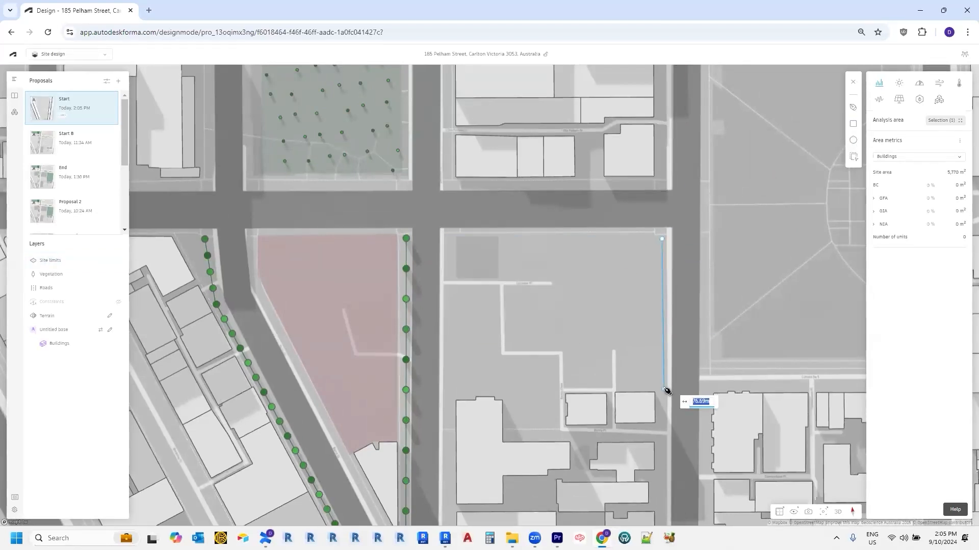
{"action": "left_click", "coordinate": [663, 386]}
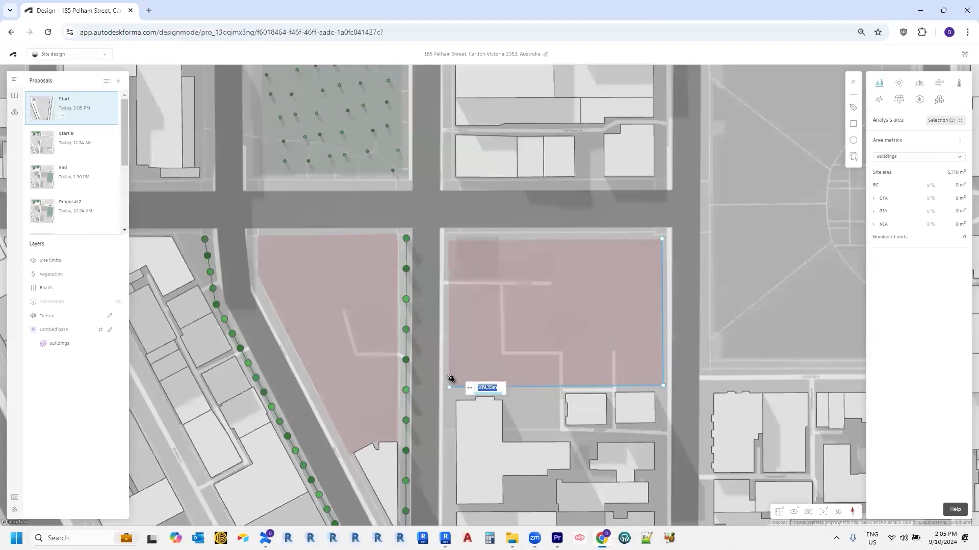
{"action": "left_click", "coordinate": [446, 377]}
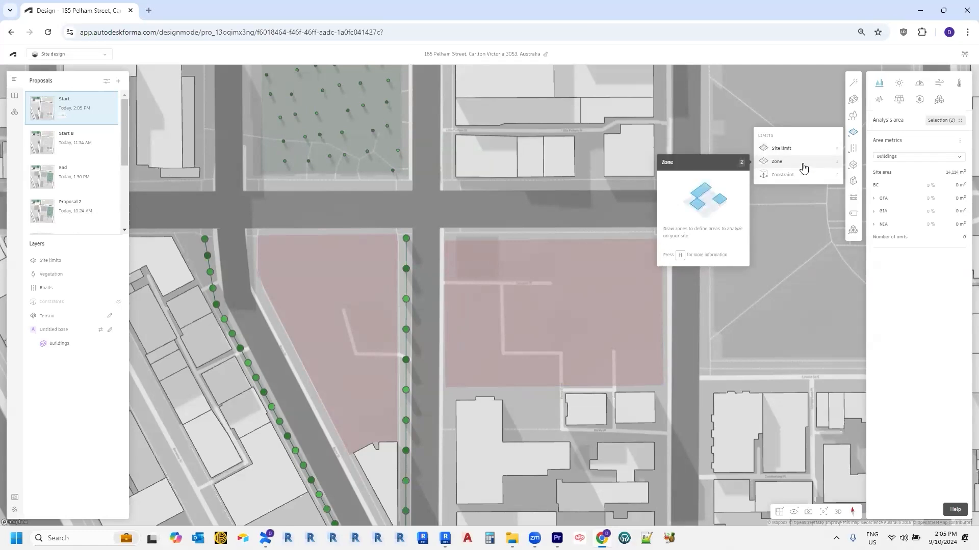
Step: Draw a narrow rectangular zone strip along the site's south edge
{"action": "left_click", "coordinate": [803, 168]}
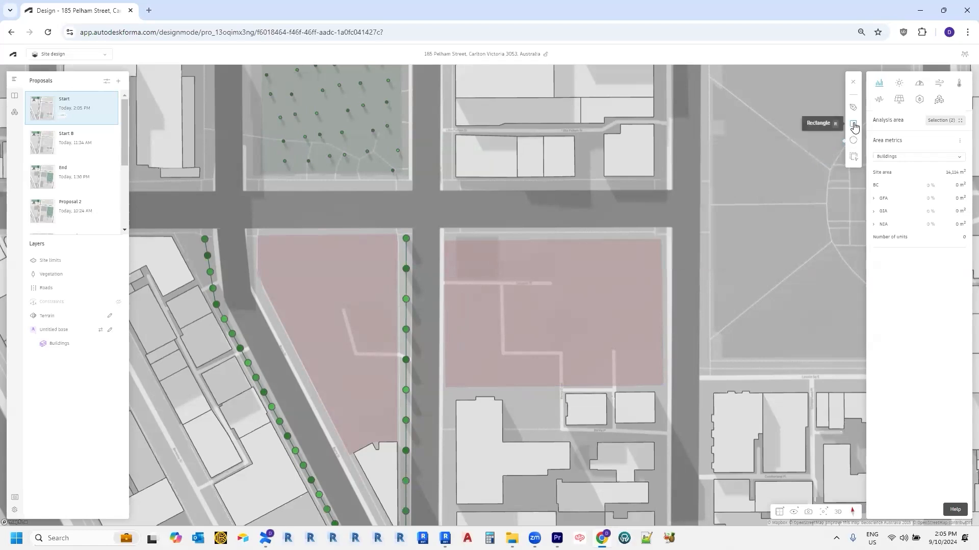
{"action": "left_click", "coordinate": [663, 385]}
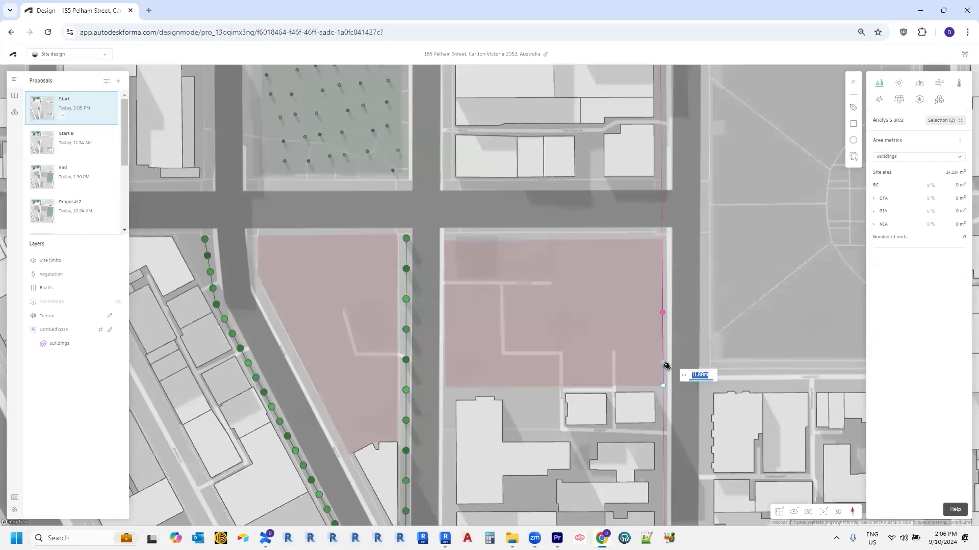
{"action": "left_click", "coordinate": [664, 363]}
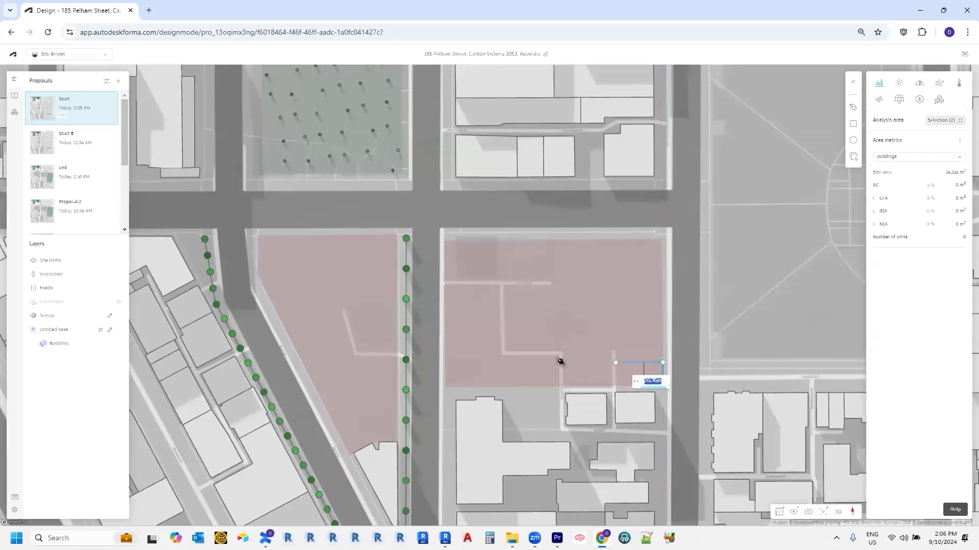
{"action": "left_click", "coordinate": [447, 381]}
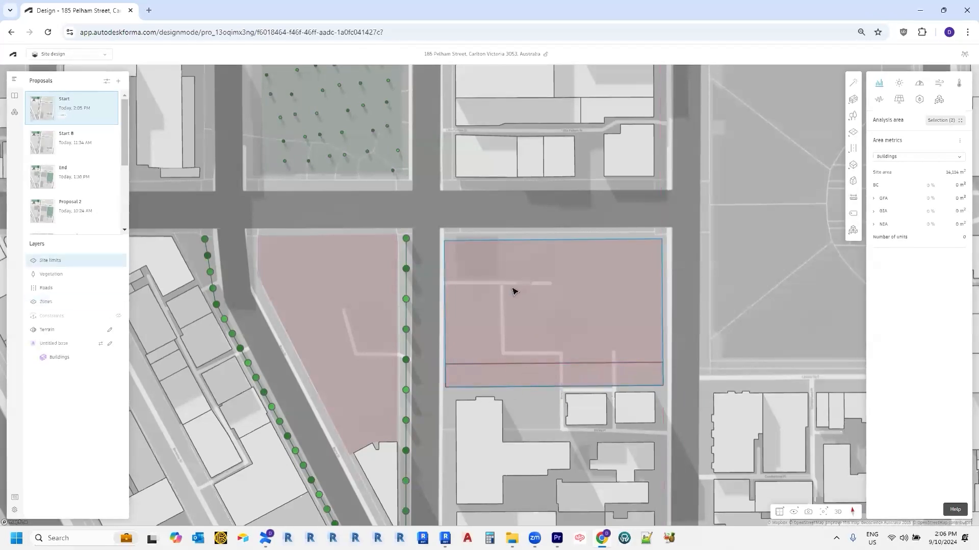
{"action": "scroll", "coordinate": [508, 375], "scroll_direction": "up", "scroll_amount": 3}
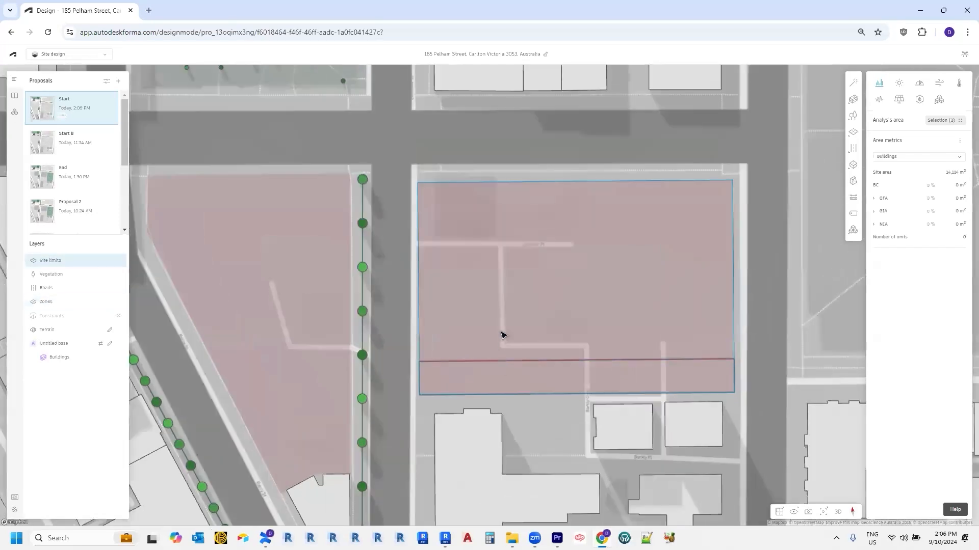
Step: Name the rectangular site limit 'Site 2'
{"action": "left_click", "coordinate": [426, 213]}
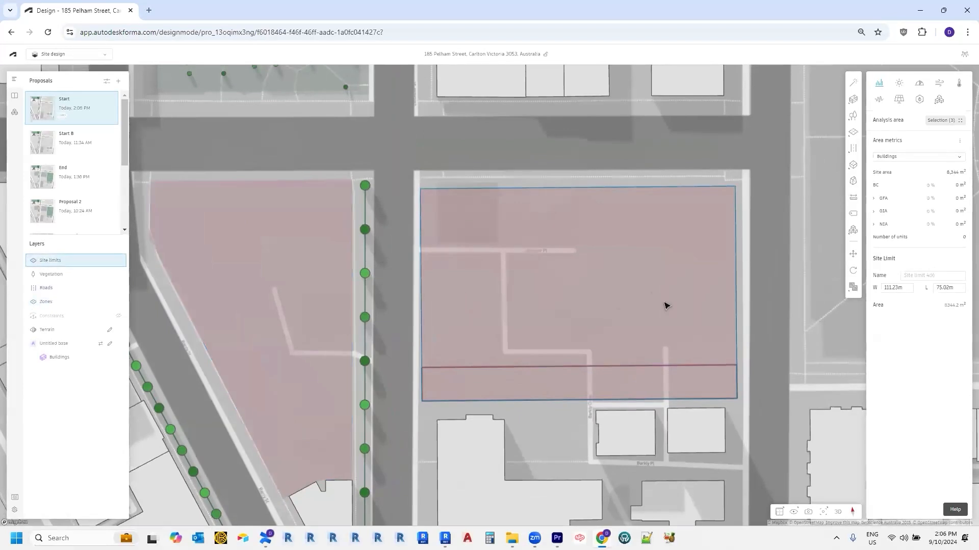
{"action": "left_click", "coordinate": [929, 274]}
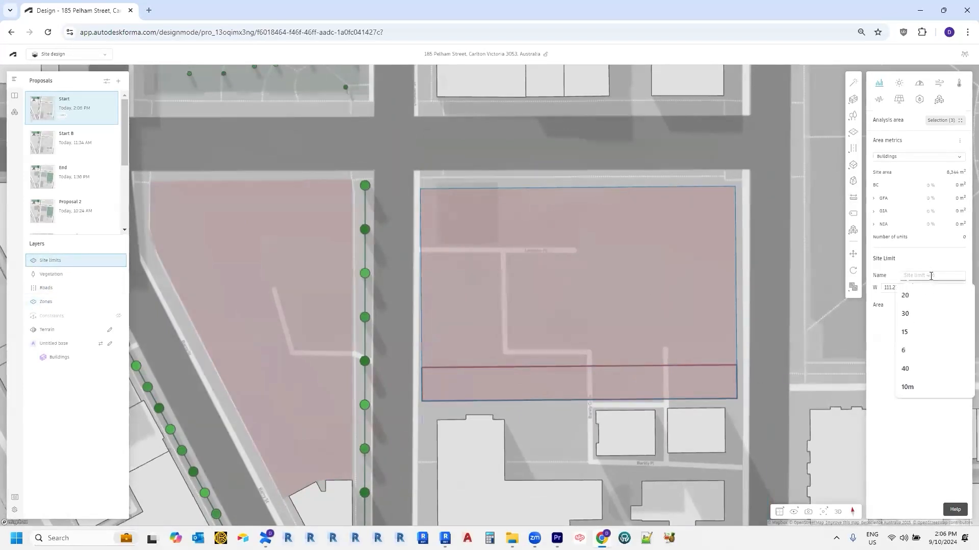
{"action": "type", "text": "S"}
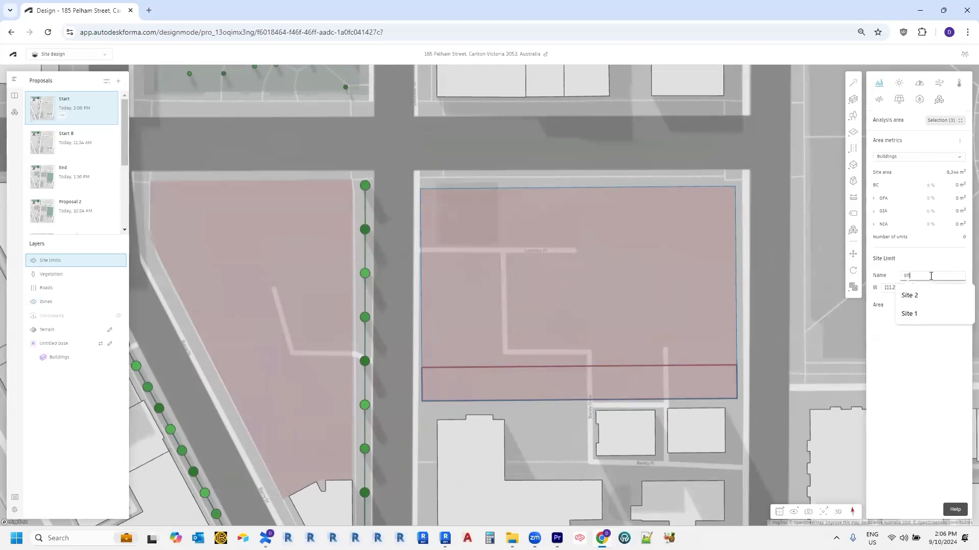
{"action": "type", "text": "it"}
{"action": "left_click", "coordinate": [907, 296]}
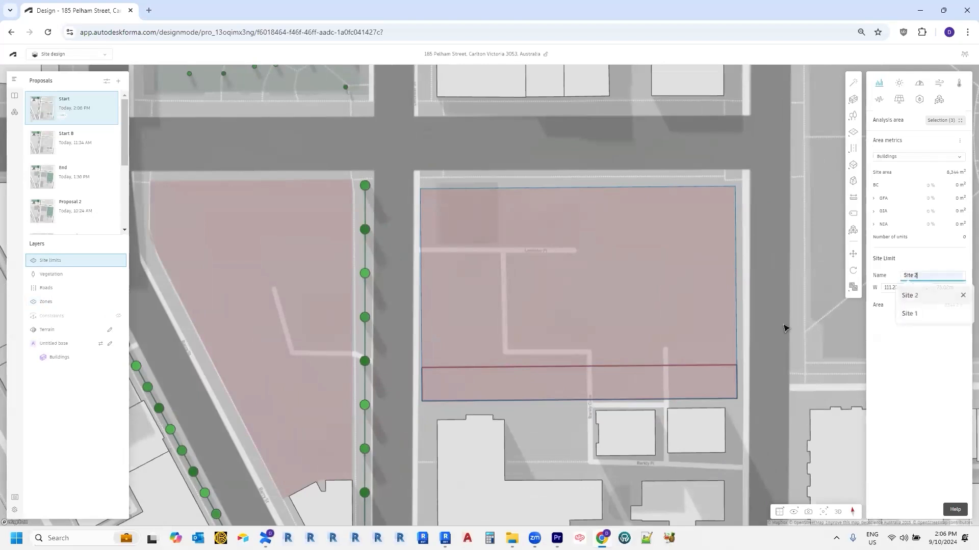
Step: Name the narrow zone strip 'Easement'
{"action": "left_click", "coordinate": [683, 370]}
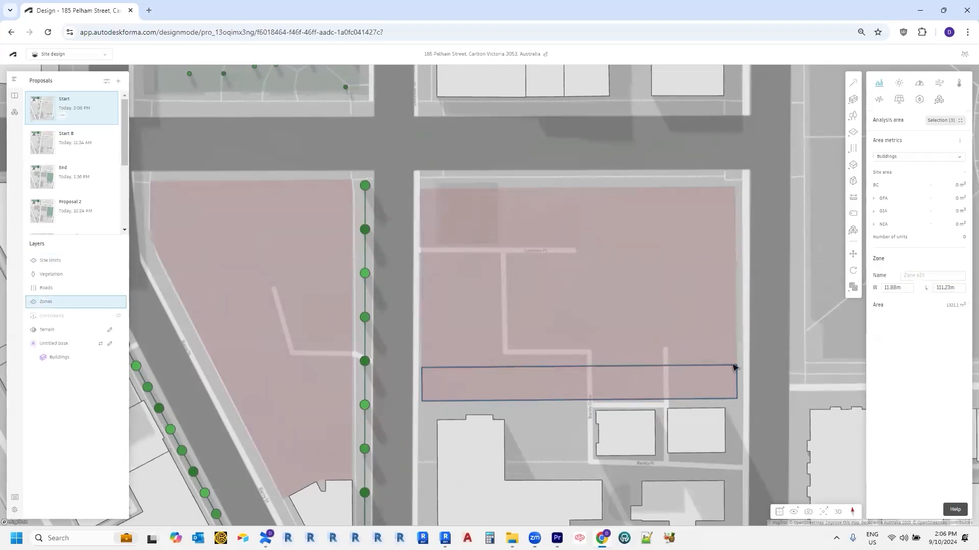
{"action": "left_click", "coordinate": [914, 276]}
{"action": "type", "text": "Easement"}
{"action": "left_click", "coordinate": [915, 296]}
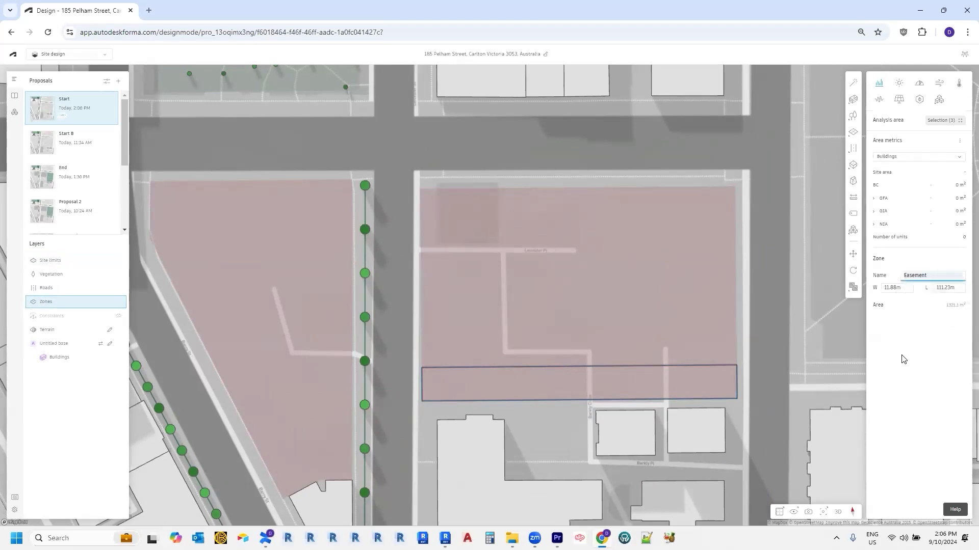
{"action": "left_click", "coordinate": [788, 373]}
Step: Switch to a tilted 3D view with the open park in view
{"action": "scroll", "coordinate": [726, 320], "scroll_direction": "down", "scroll_amount": 3}
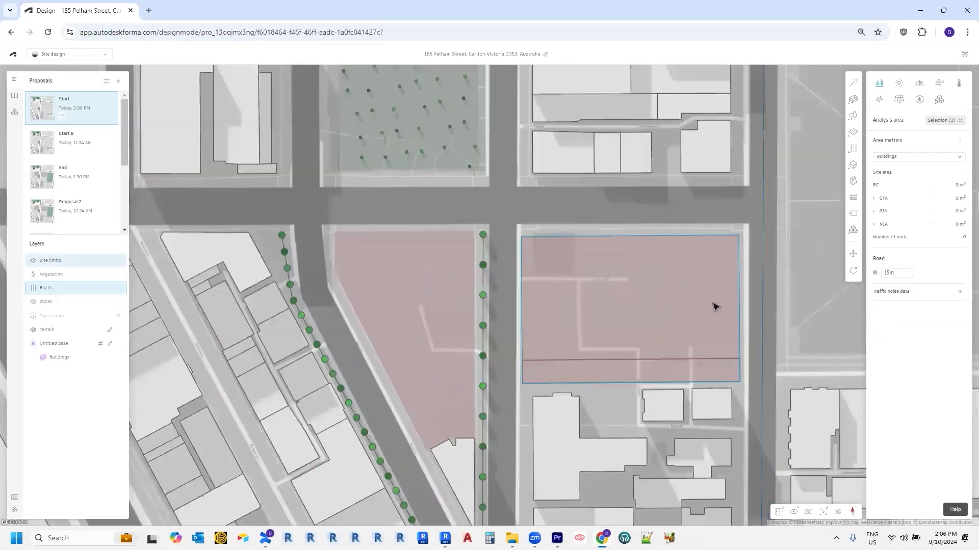
{"action": "left_click", "coordinate": [695, 304]}
{"action": "scroll", "coordinate": [686, 340], "scroll_direction": "up", "scroll_amount": 2}
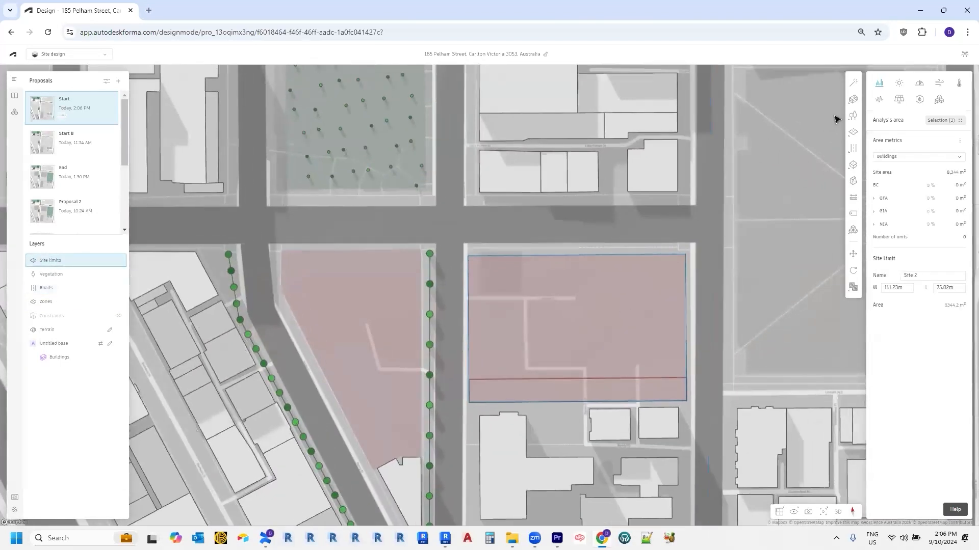
{"action": "mouse_move", "coordinate": [850, 119]}
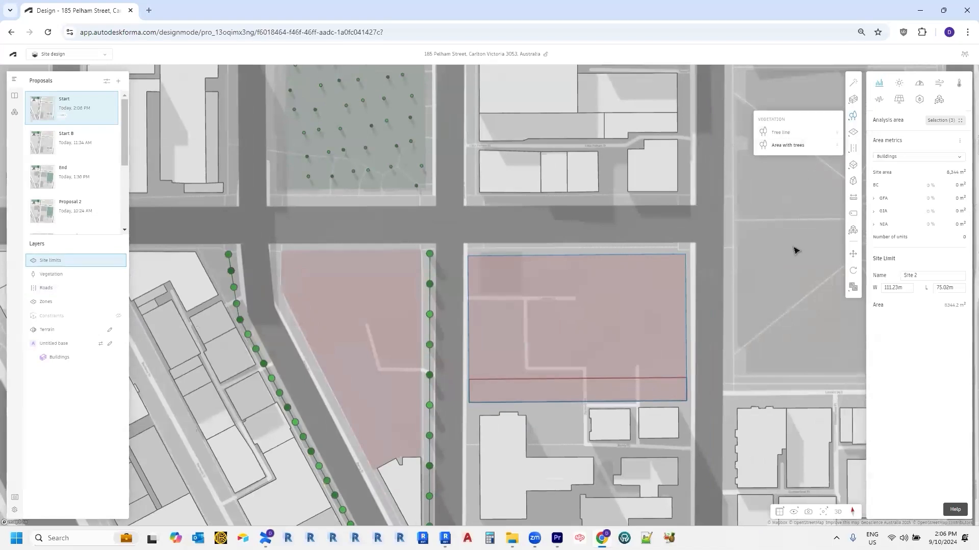
{"action": "middle_click_drag", "start_coordinate": [763, 327], "coordinate": [730, 328]}
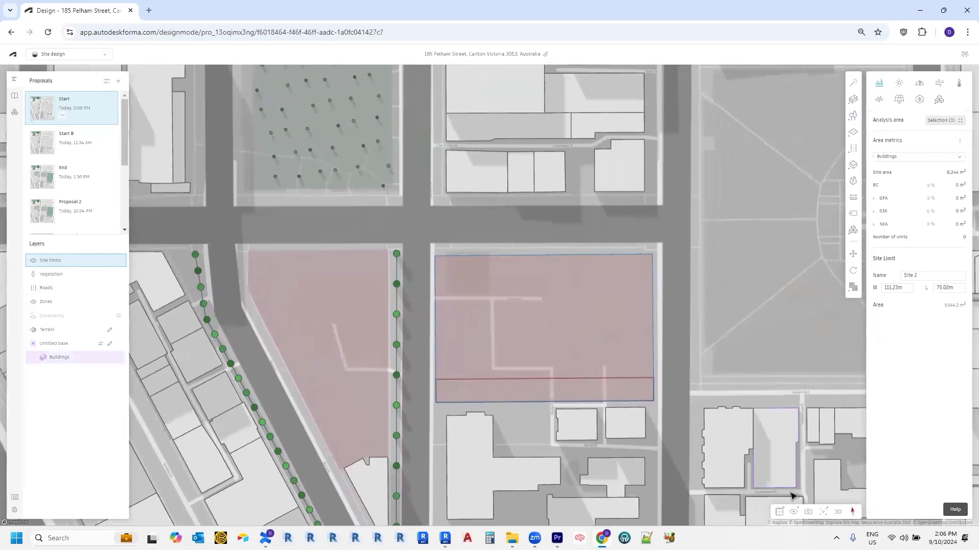
{"action": "left_click", "coordinate": [834, 511]}
{"action": "left_click_drag", "start_coordinate": [795, 407], "coordinate": [398, 349]}
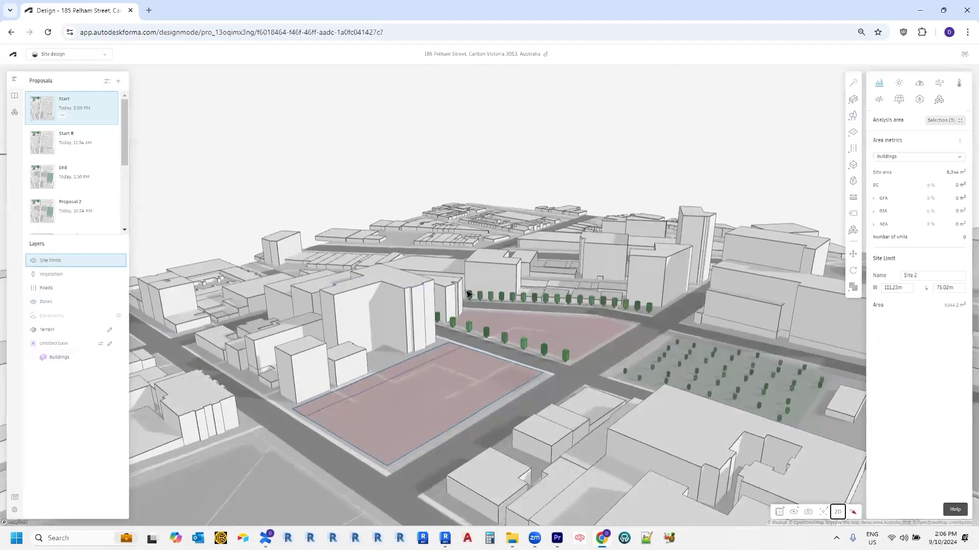
{"action": "middle_click_drag", "start_coordinate": [326, 439], "coordinate": [442, 357]}
{"action": "left_click_drag", "start_coordinate": [441, 381], "coordinate": [435, 408]}
{"action": "middle_click_drag", "start_coordinate": [435, 341], "coordinate": [480, 263]}
Step: Draw a tree line from the park's western corner via its north corner to its east edge, then select it
{"action": "left_click", "coordinate": [853, 115]}
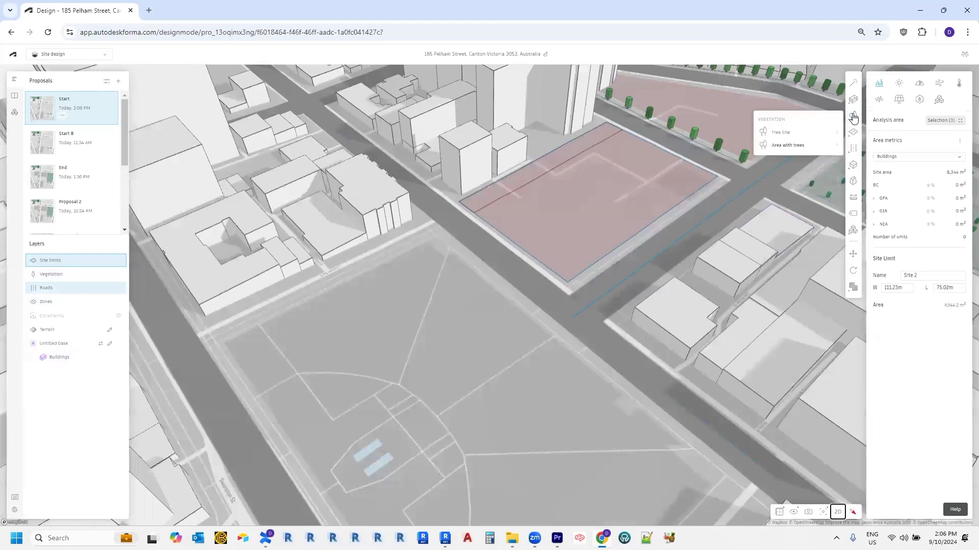
{"action": "left_click", "coordinate": [796, 133]}
{"action": "left_click", "coordinate": [234, 348]}
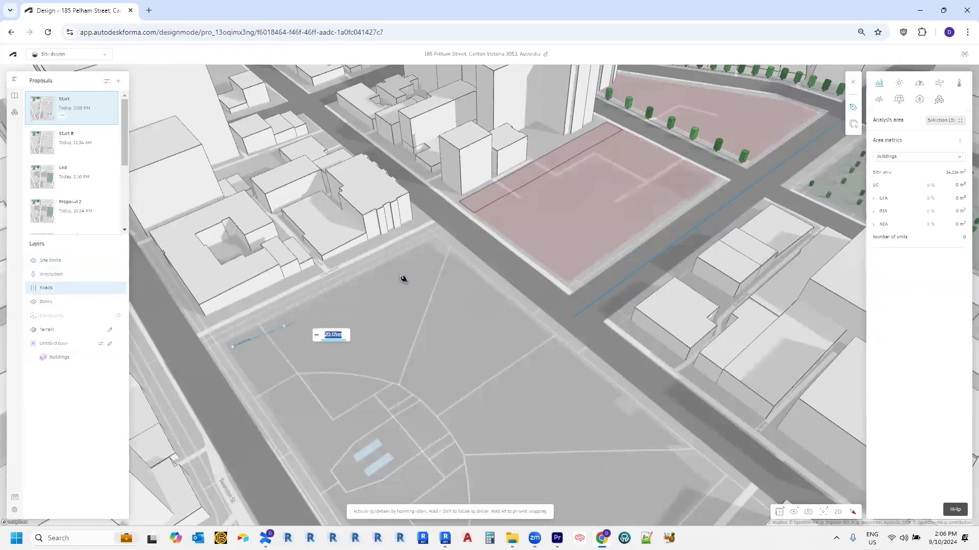
{"action": "left_click", "coordinate": [428, 249]}
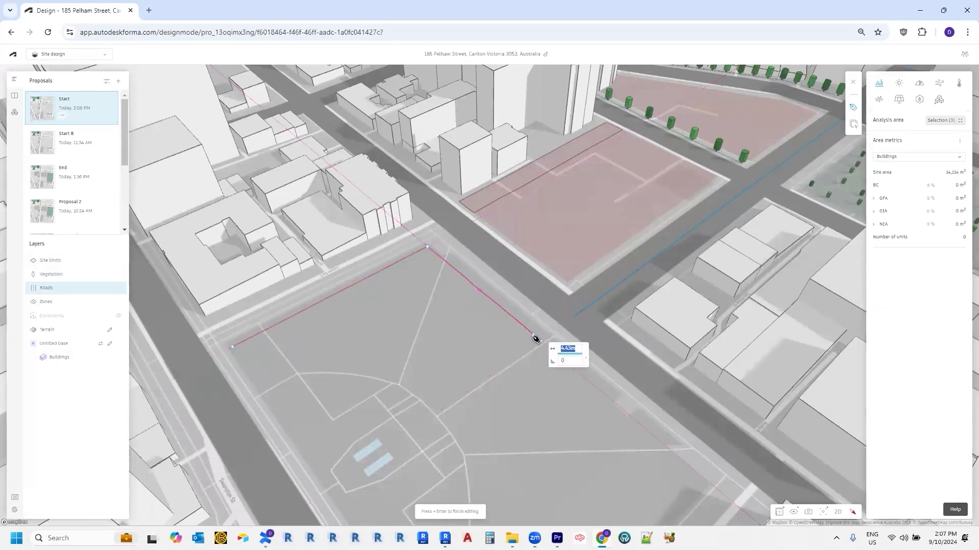
{"action": "left_click", "coordinate": [542, 342]}
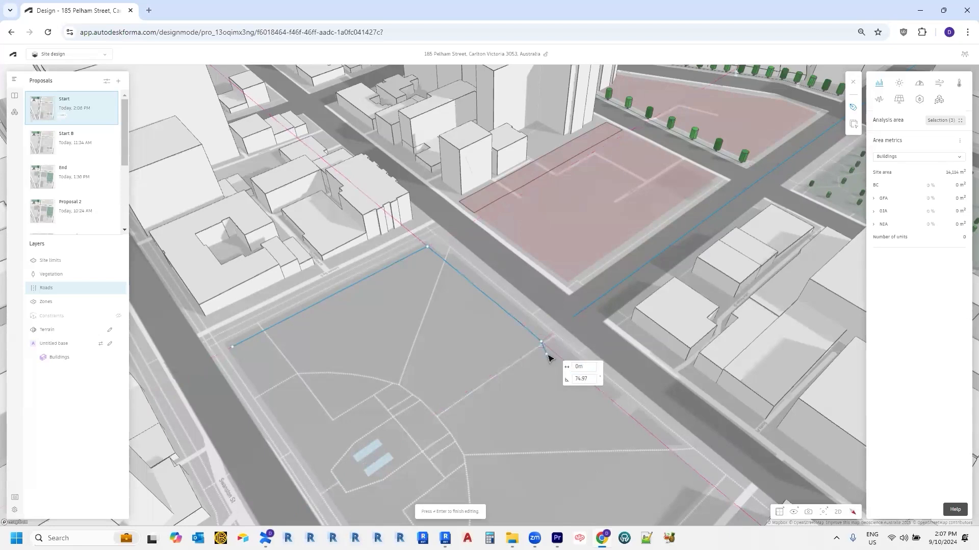
{"action": "key", "text": "Return"}
{"action": "scroll", "coordinate": [512, 345], "scroll_direction": "up", "scroll_amount": 1}
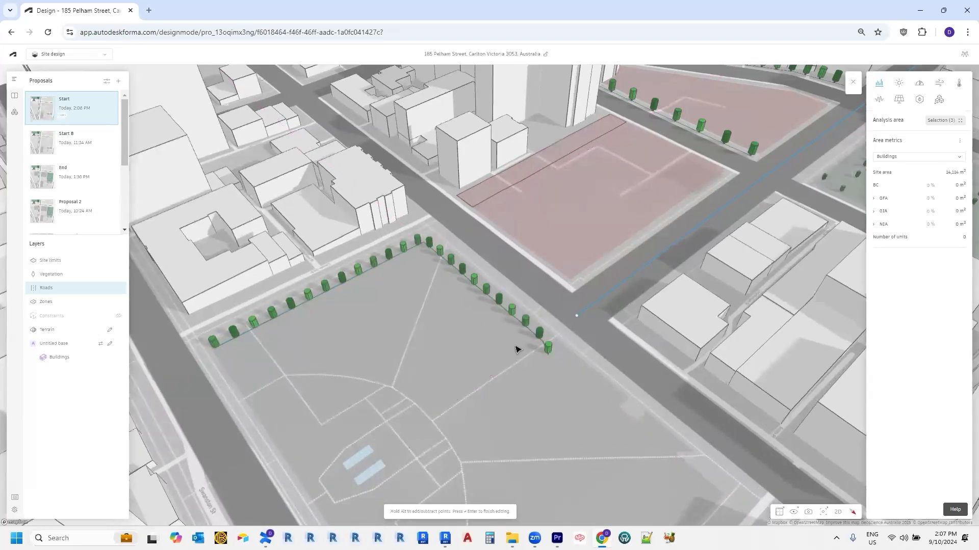
{"action": "scroll", "coordinate": [299, 326], "scroll_direction": "up", "scroll_amount": 1}
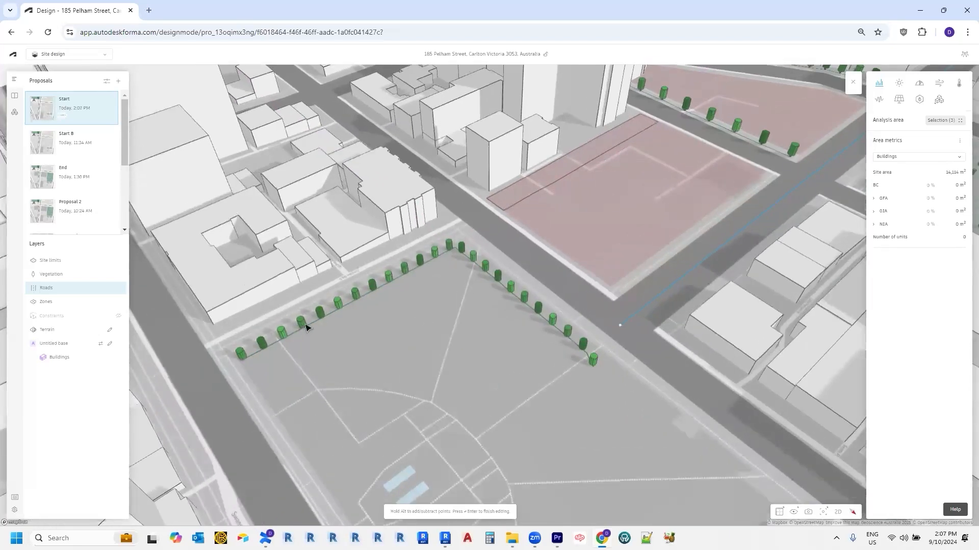
{"action": "left_click", "coordinate": [279, 334]}
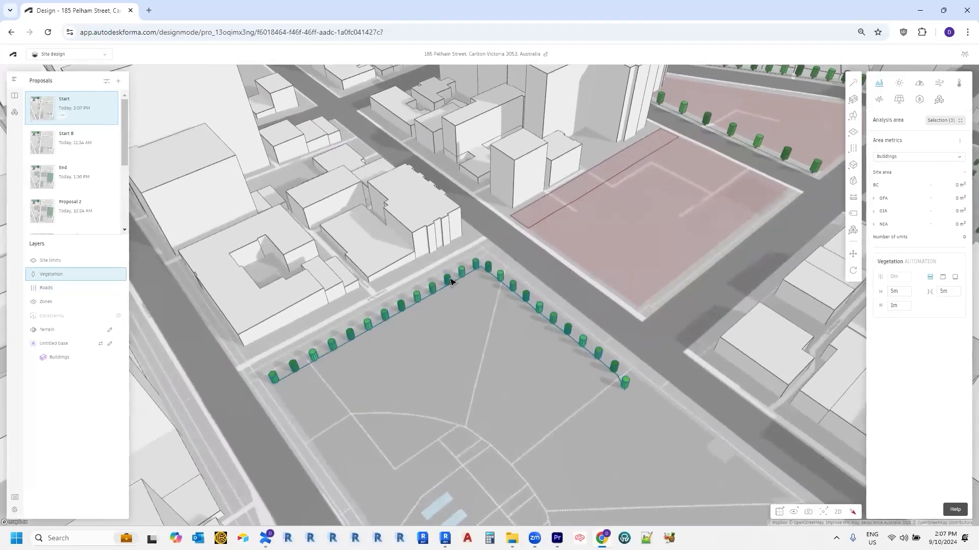
Step: Give the park's tree row 10 m spacing and a 5 m tree height
{"action": "scroll", "coordinate": [472, 297], "scroll_direction": "up", "scroll_amount": 1}
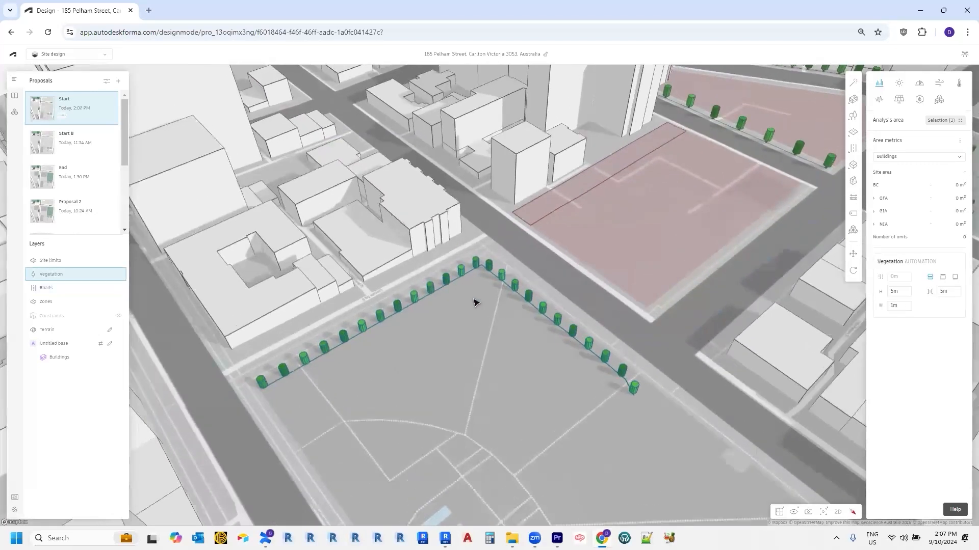
{"action": "middle_click_drag", "start_coordinate": [472, 298], "coordinate": [467, 328]}
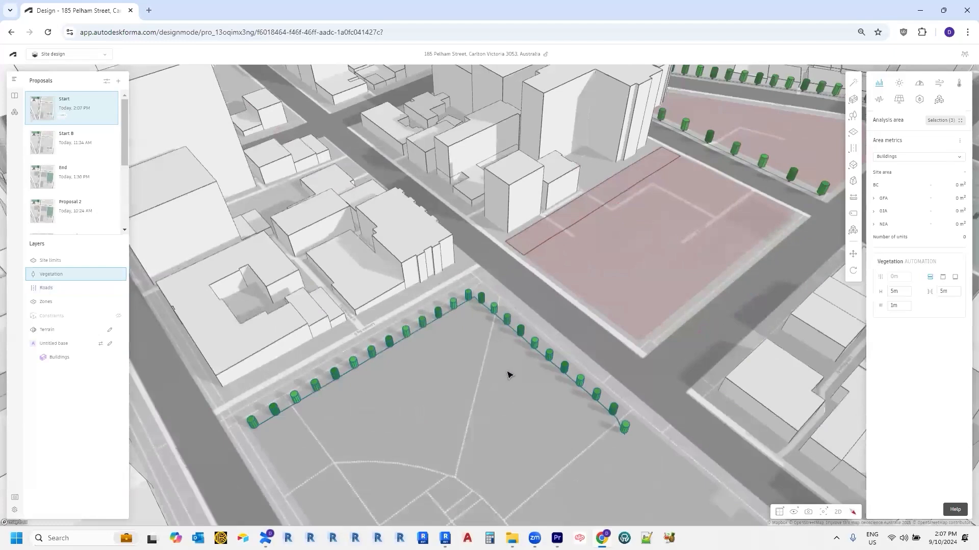
{"action": "middle_click_drag", "start_coordinate": [506, 372], "coordinate": [508, 362]}
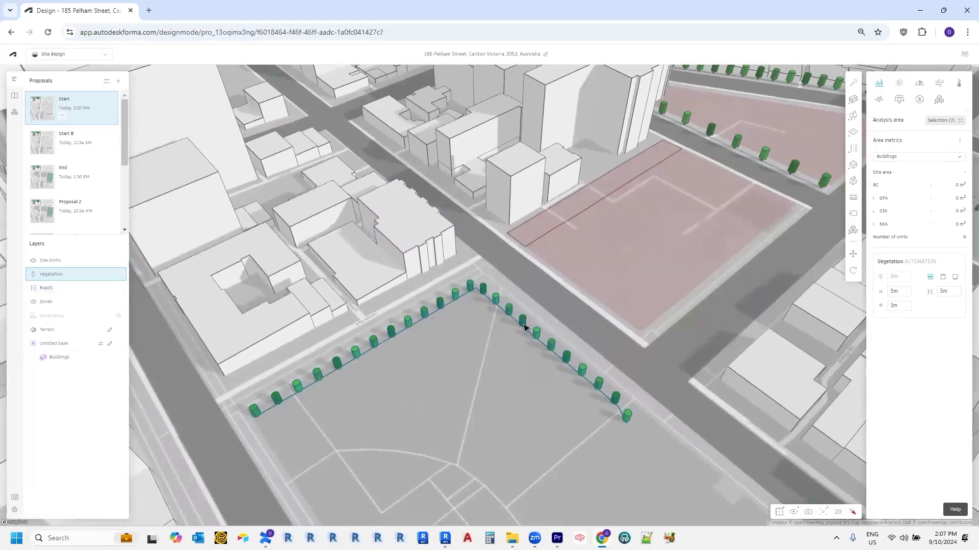
{"action": "middle_click_drag", "start_coordinate": [534, 334], "coordinate": [527, 352]}
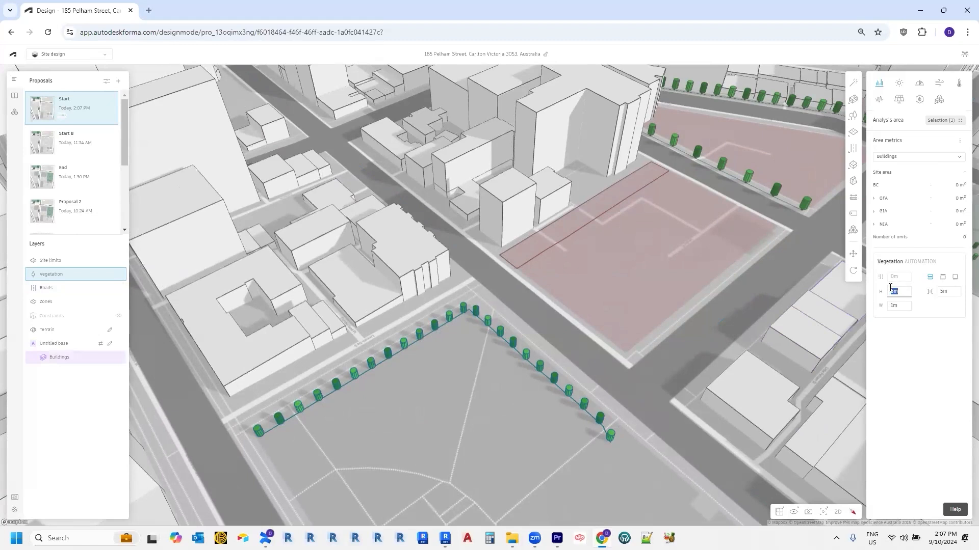
{"action": "type", "text": "10"}
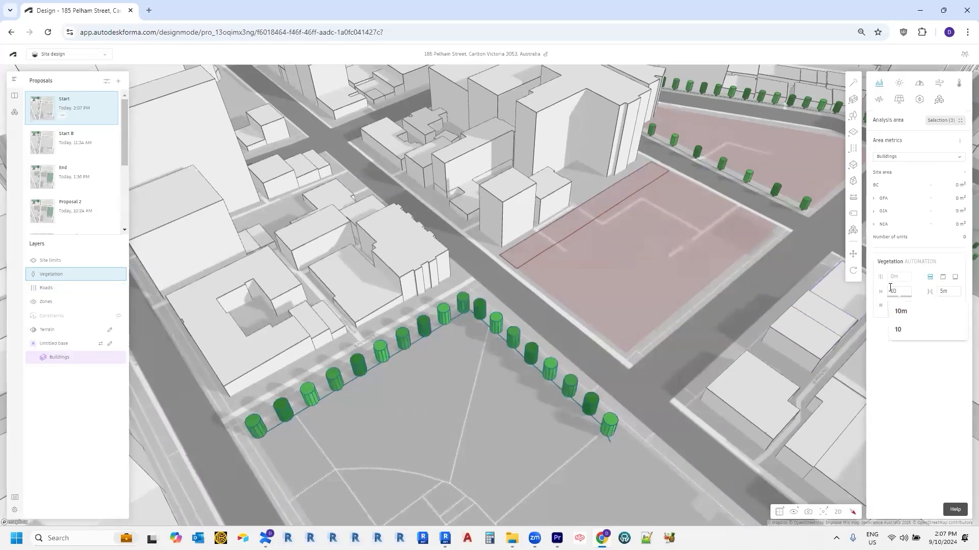
{"action": "left_click", "coordinate": [943, 290]}
{"action": "type", "text": "10"}
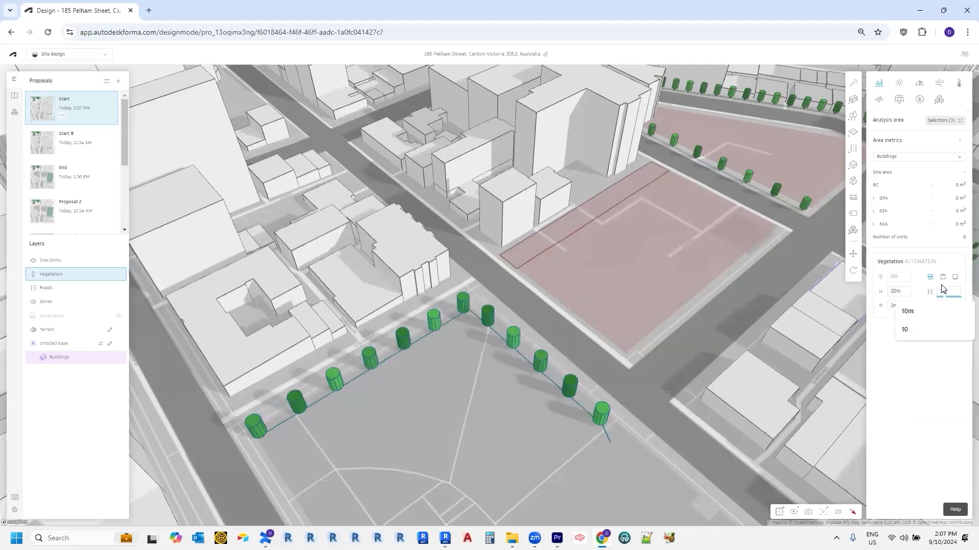
{"action": "left_click", "coordinate": [901, 292]}
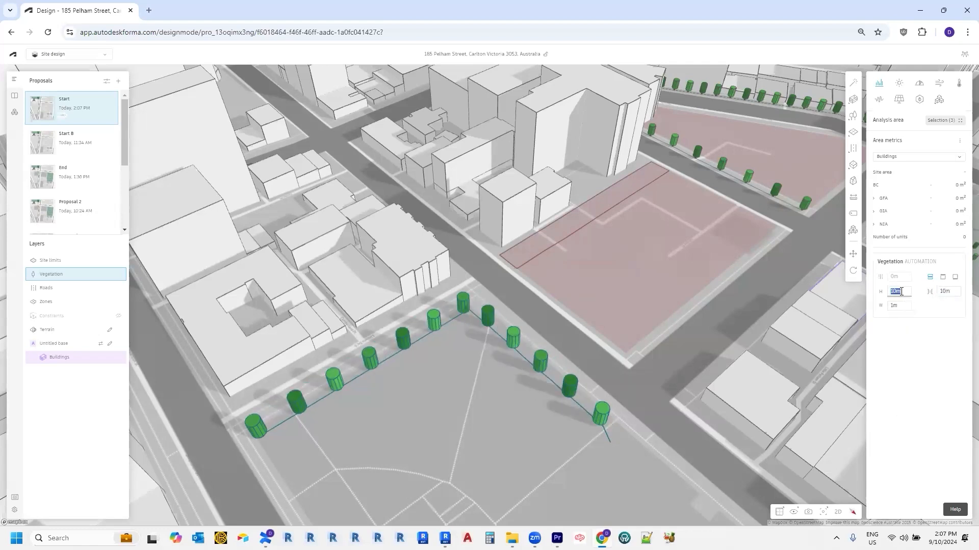
{"action": "type", "text": "5"}
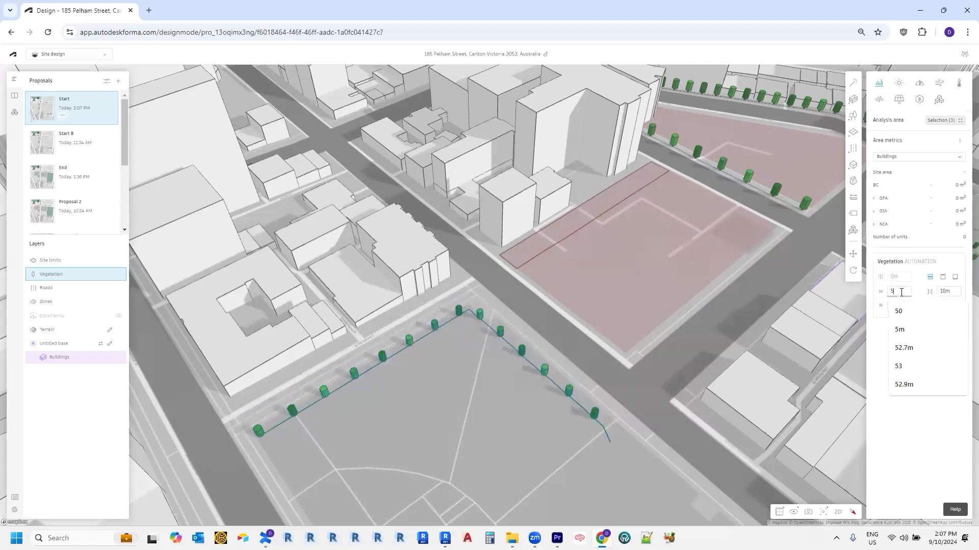
{"action": "left_click", "coordinate": [411, 432]}
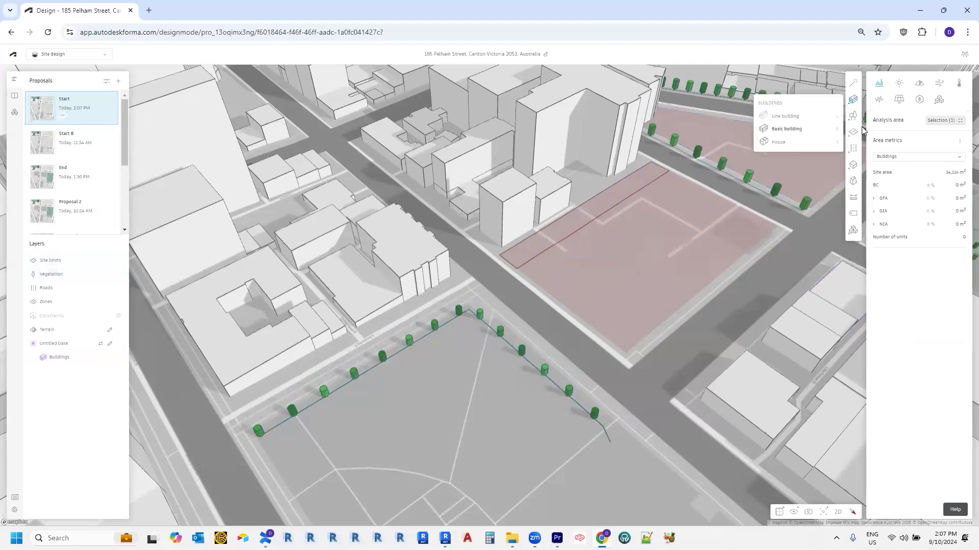
Step: Draw a tree-filled vegetation area across the park beside the tree row, then select it
{"action": "mouse_move", "coordinate": [855, 133]}
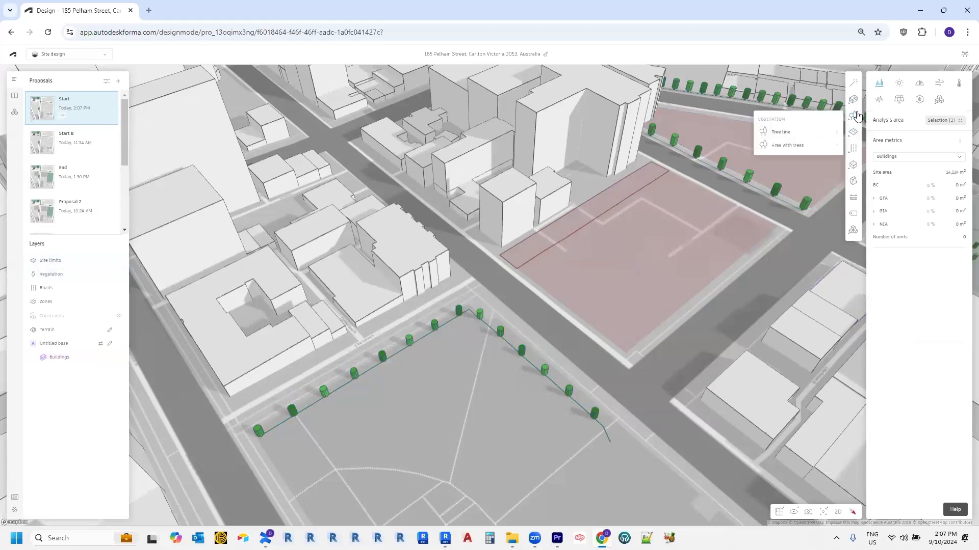
{"action": "left_click", "coordinate": [809, 141]}
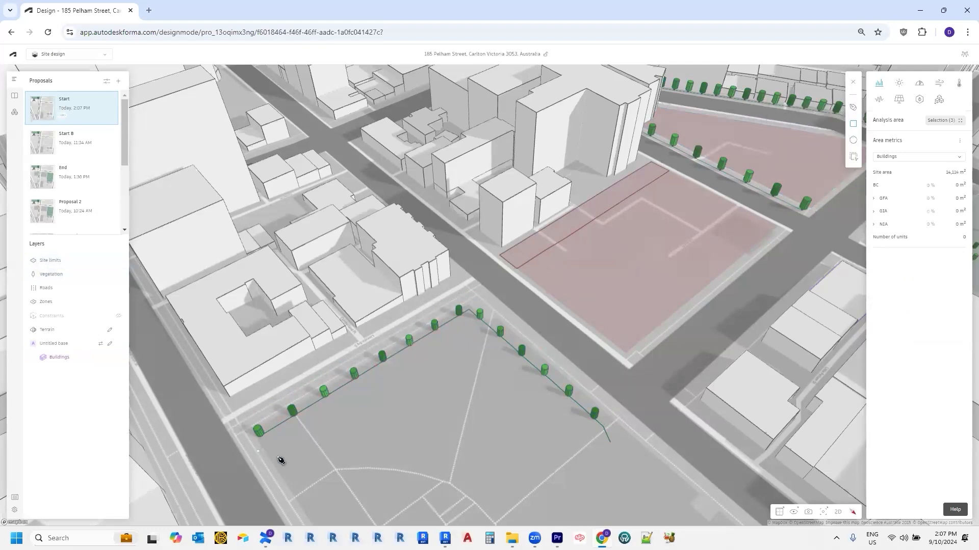
{"action": "left_click_drag", "start_coordinate": [430, 461], "coordinate": [429, 358]}
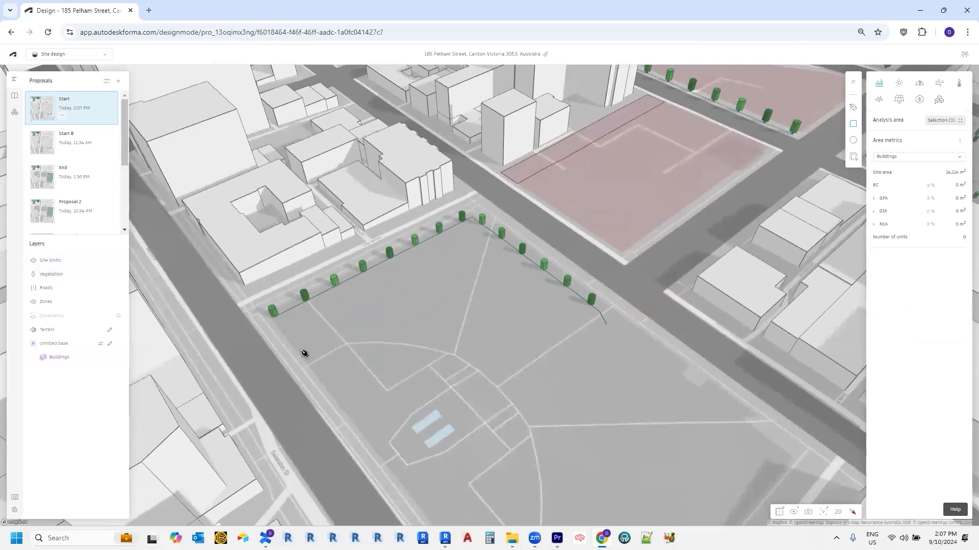
{"action": "left_click", "coordinate": [284, 334]}
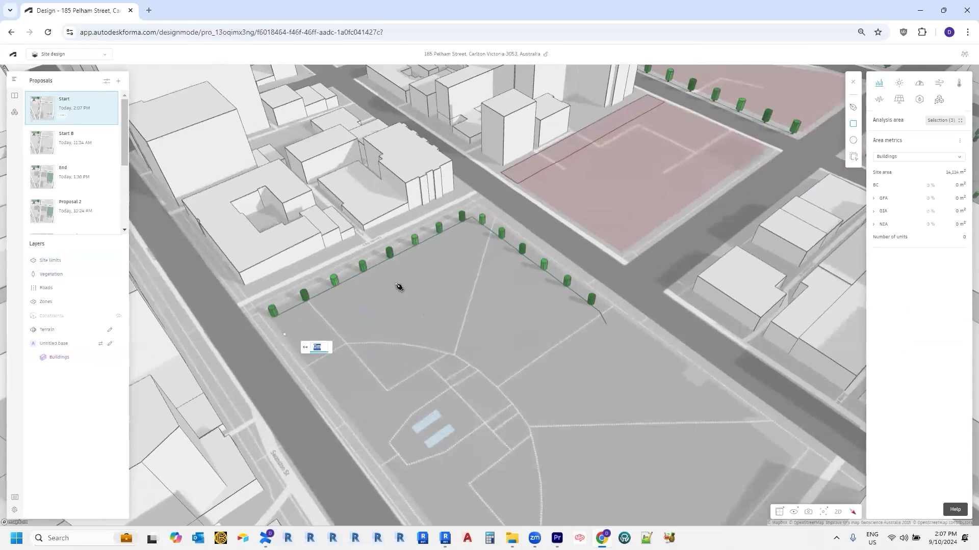
{"action": "left_click", "coordinate": [472, 235]}
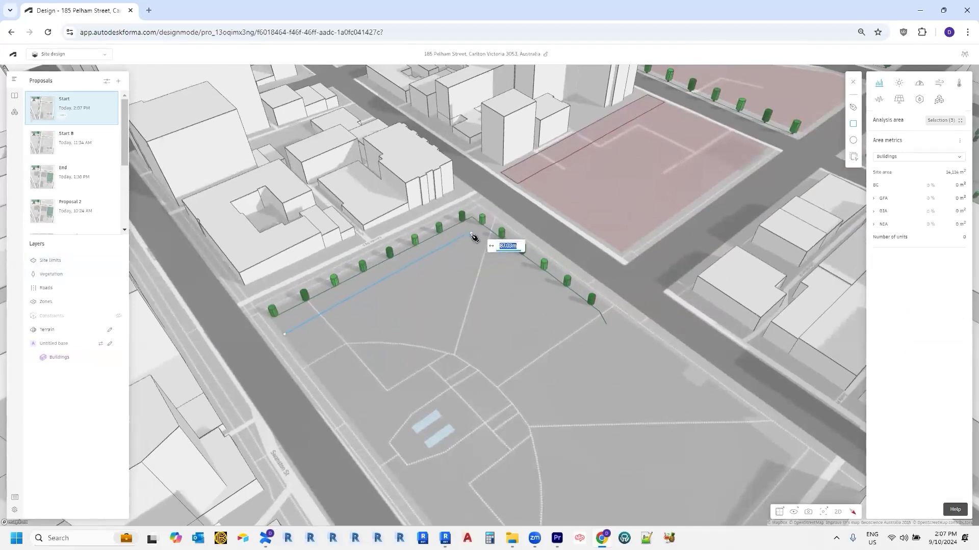
{"action": "left_click", "coordinate": [597, 371]}
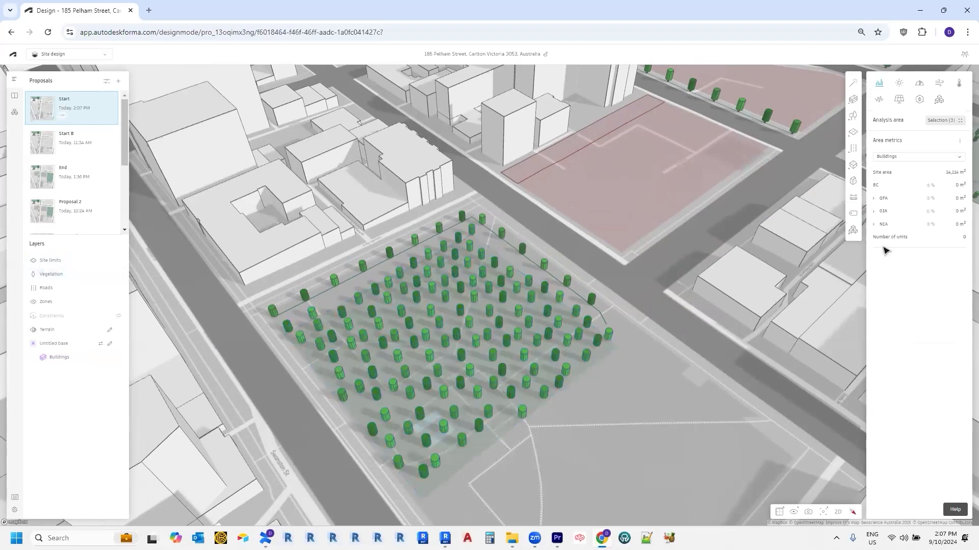
{"action": "left_click", "coordinate": [496, 368]}
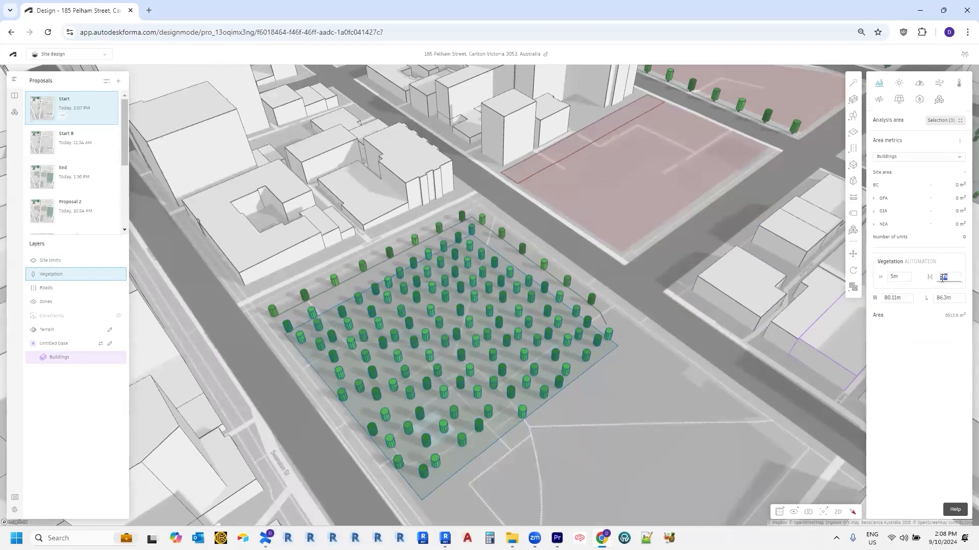
Step: Set the tree area's spacing to 25 m and tree height to 10 m, then deselect
{"action": "type", "text": "20"}
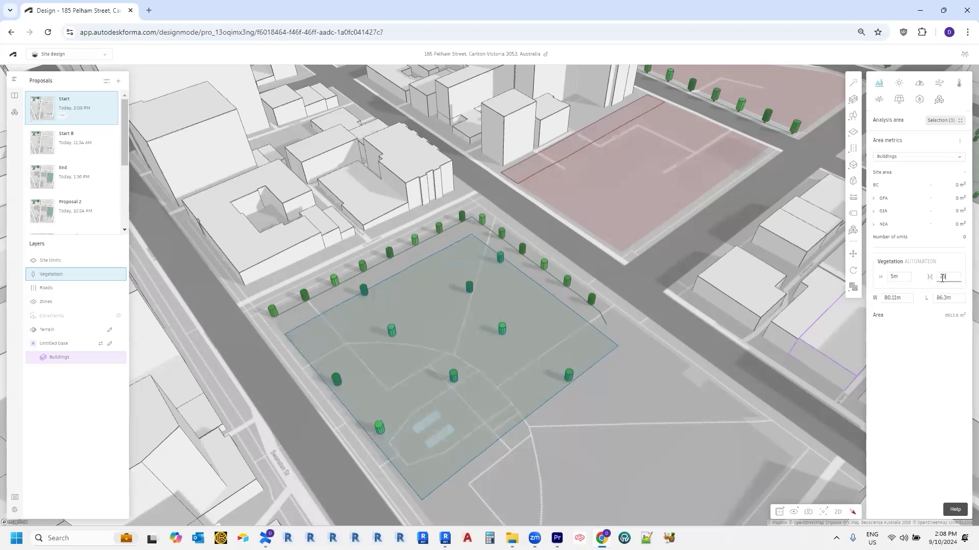
{"action": "key", "text": "BackSpace"}
{"action": "key", "text": "BackSpace"}
{"action": "type", "text": "100"}
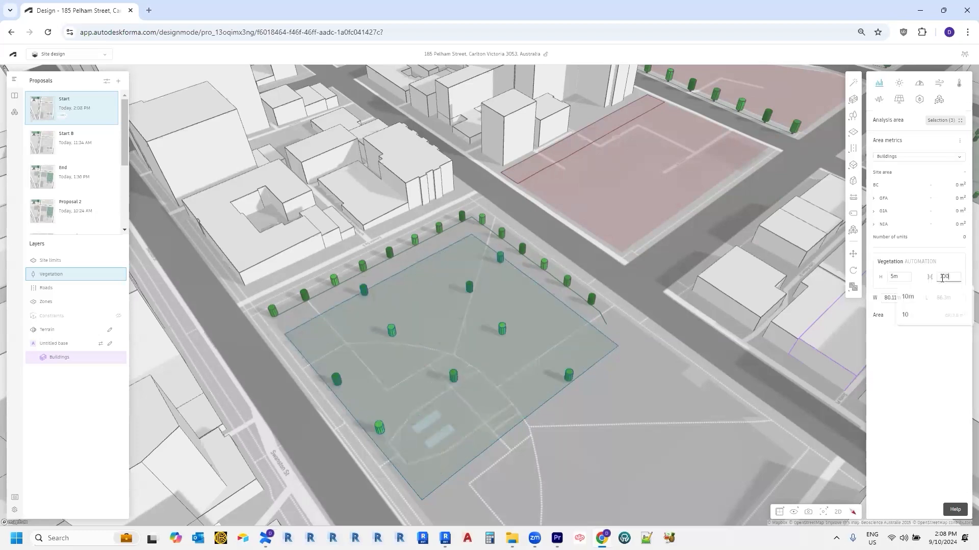
{"action": "left_click", "coordinate": [899, 274]}
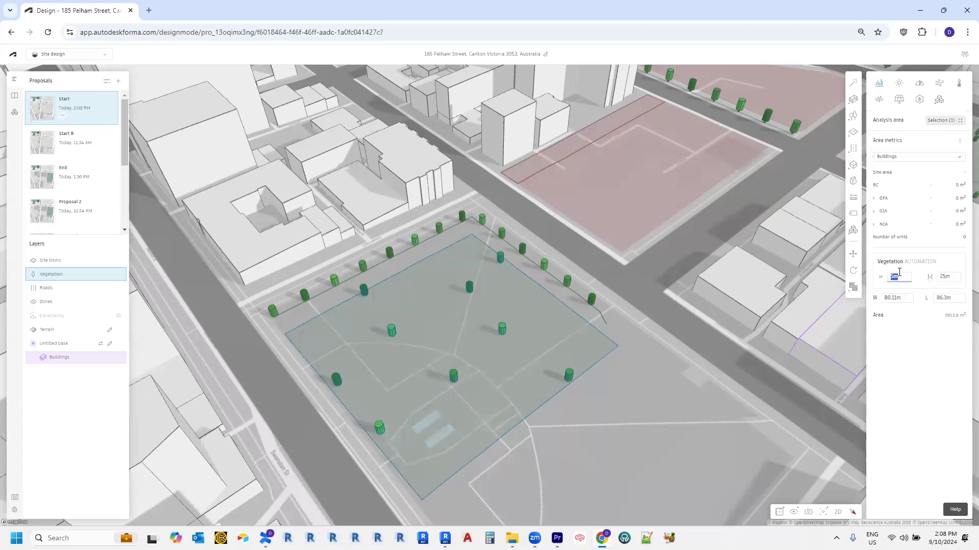
{"action": "type", "text": "10"}
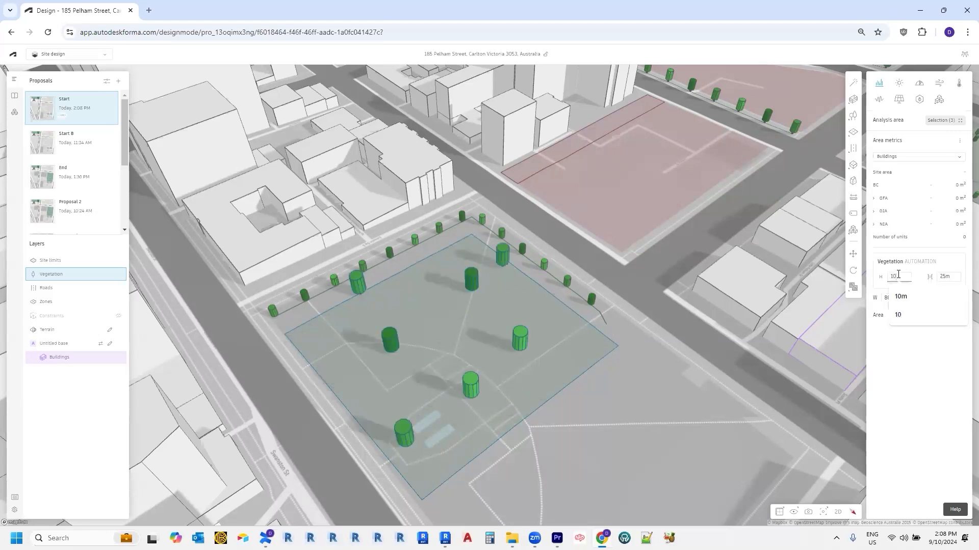
{"action": "left_click", "coordinate": [623, 445]}
{"action": "scroll", "coordinate": [627, 444], "scroll_direction": "down", "scroll_amount": 4}
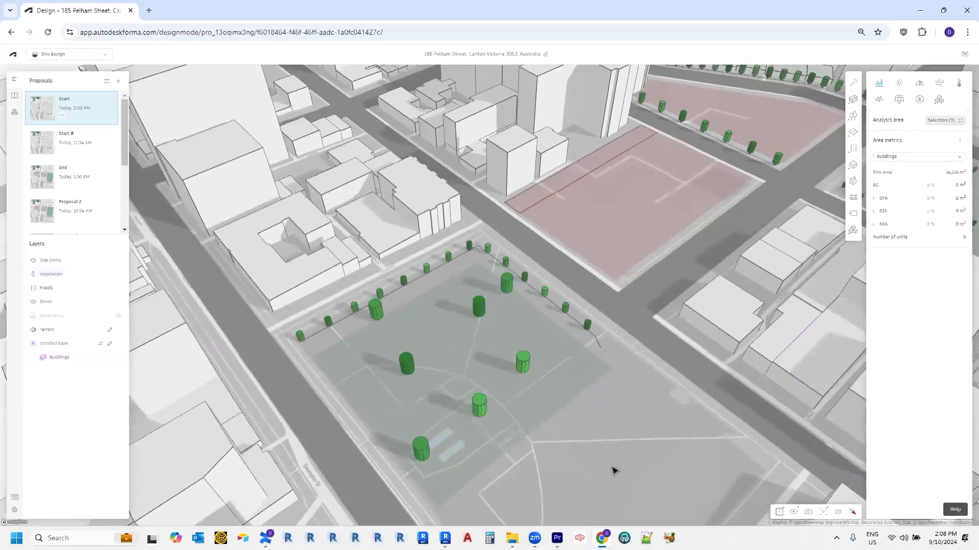
Step: Show the site blocks as a flat 2D plan with the Roads/Railroads options displayed
{"action": "scroll", "coordinate": [617, 460], "scroll_direction": "down", "scroll_amount": 5}
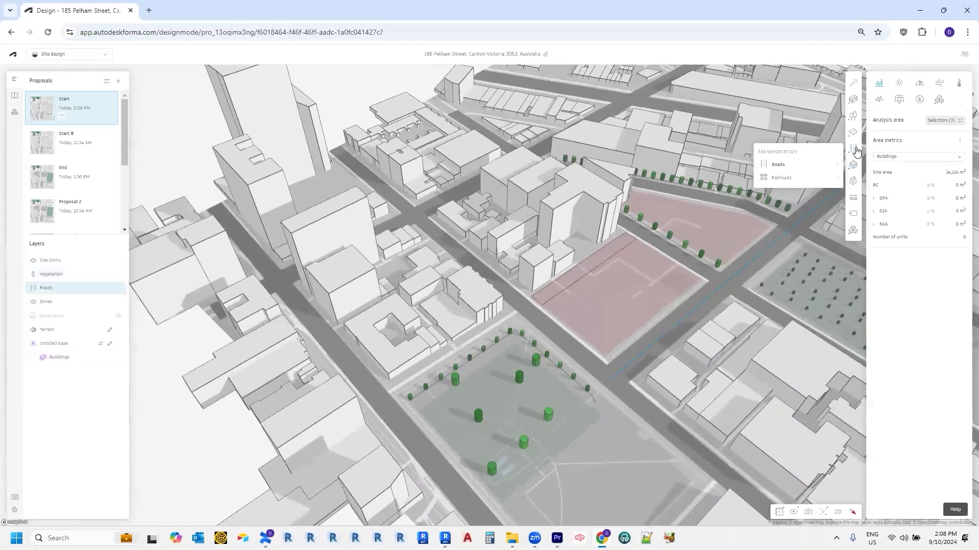
{"action": "left_click", "coordinate": [839, 513]}
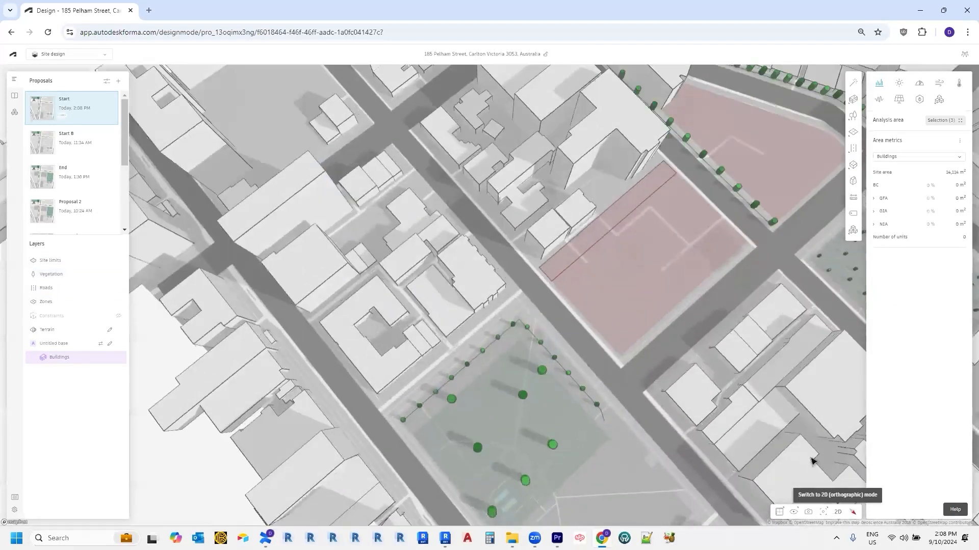
{"action": "scroll", "coordinate": [700, 401], "scroll_direction": "up", "scroll_amount": 4}
{"action": "middle_click_drag", "start_coordinate": [727, 396], "coordinate": [428, 424]}
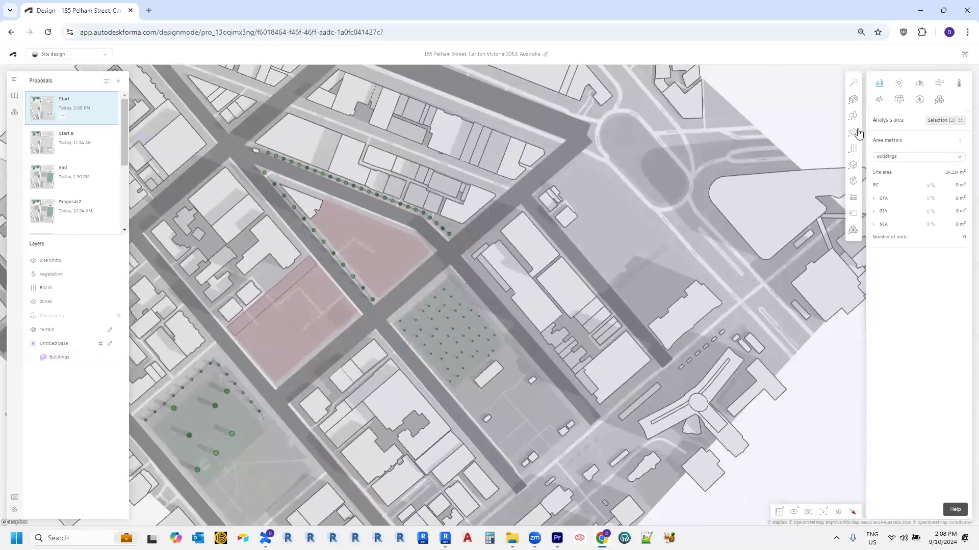
{"action": "mouse_move", "coordinate": [856, 150]}
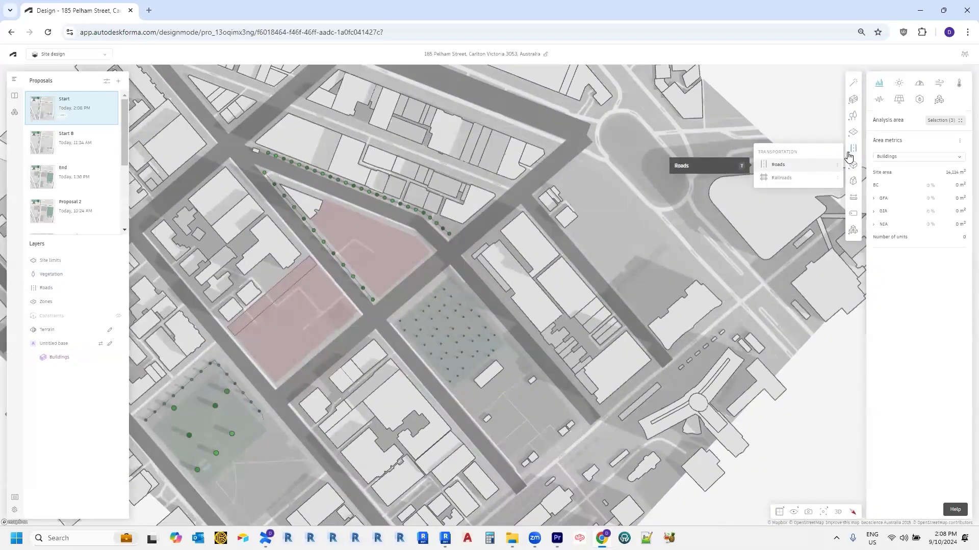
Step: Draw a road from the lower-left road end northeast along the diagonal street, then select it
{"action": "left_click", "coordinate": [806, 171]}
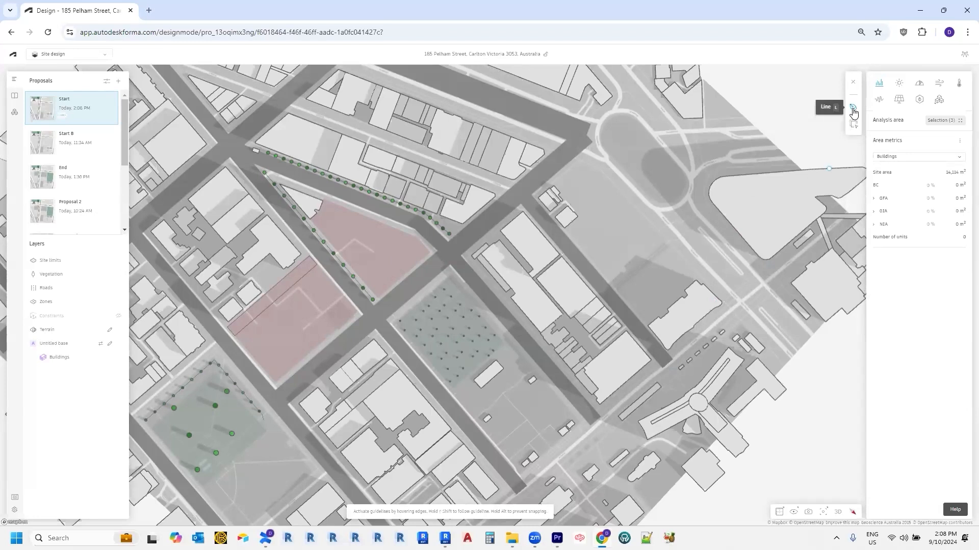
{"action": "middle_click_drag", "start_coordinate": [596, 428], "coordinate": [697, 302]}
{"action": "middle_click_drag", "start_coordinate": [578, 406], "coordinate": [650, 328]}
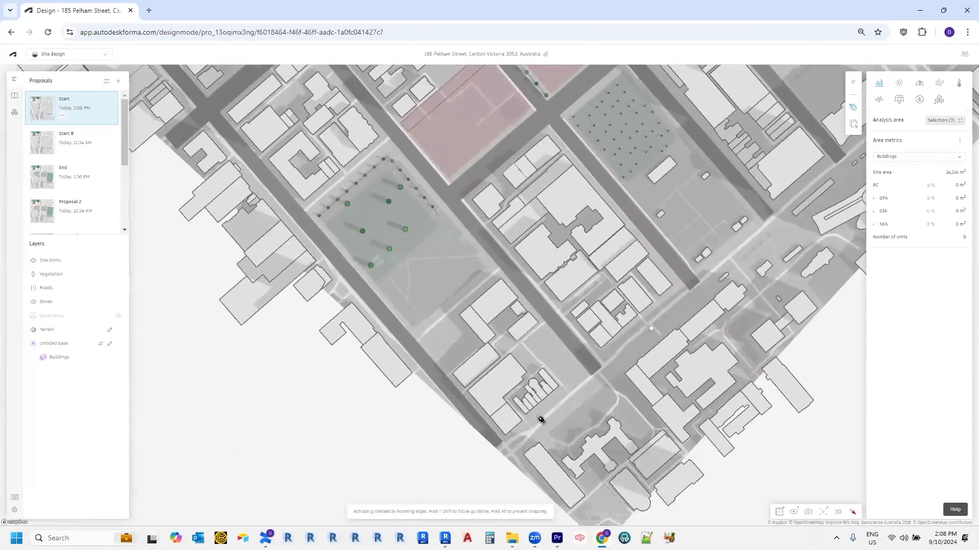
{"action": "left_click", "coordinate": [507, 456]}
{"action": "middle_click_drag", "start_coordinate": [670, 273], "coordinate": [518, 399]}
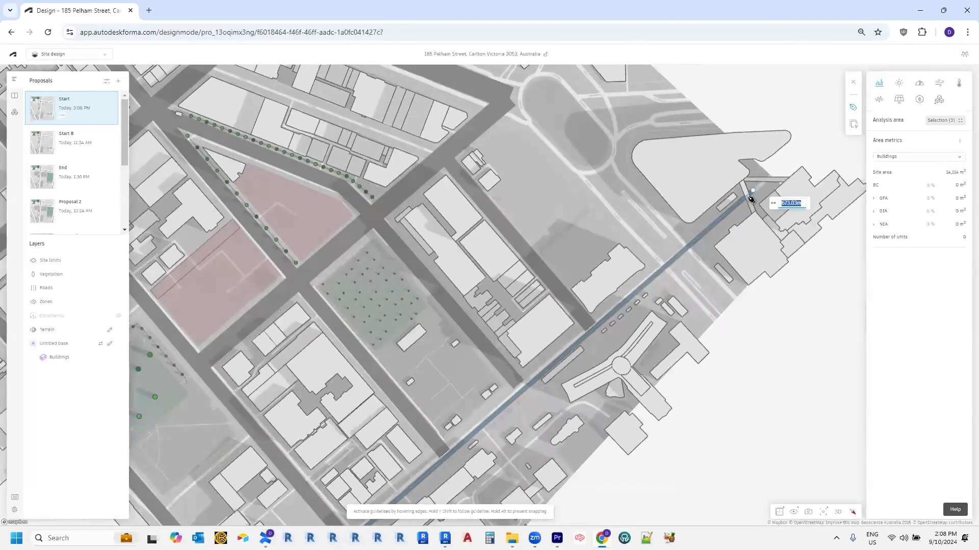
{"action": "double_click", "coordinate": [678, 263]}
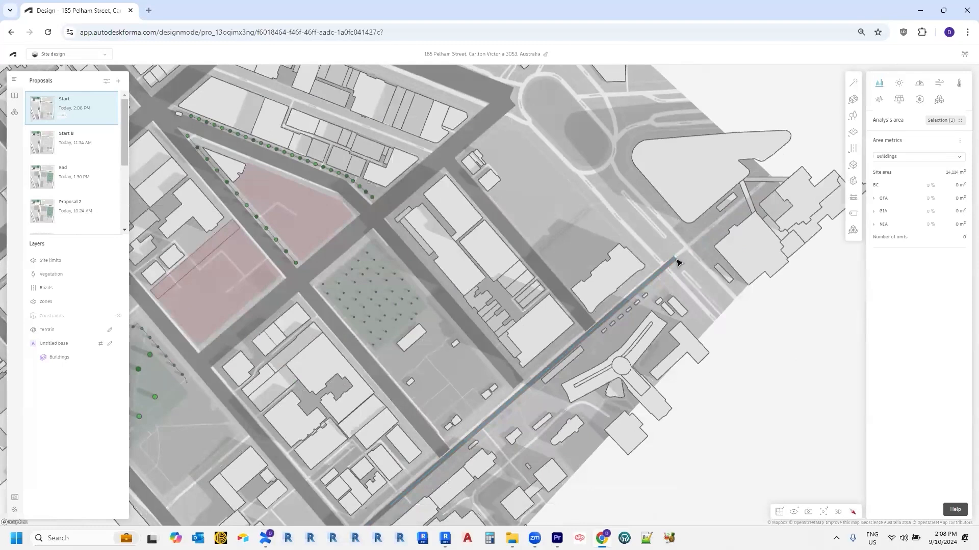
{"action": "left_click", "coordinate": [648, 280]}
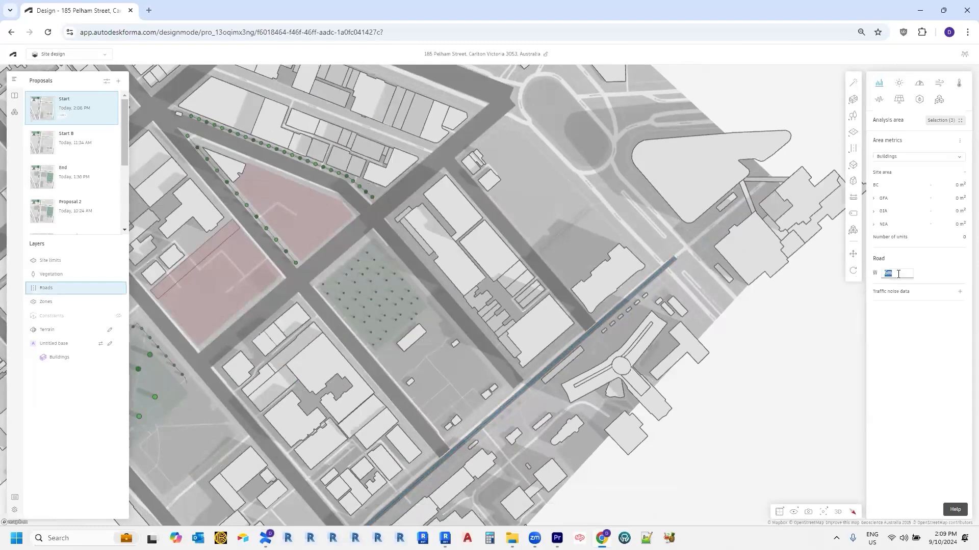
Step: Set the new road's width to 15 m
{"action": "type", "text": "15"}
{"action": "key", "text": "Return"}
{"action": "left_click", "coordinate": [613, 333]}
Step: Rotate the map, then expand and collapse the road's Traffic noise data
{"action": "left_click", "coordinate": [601, 328]}
{"action": "right_click_drag", "start_coordinate": [605, 297], "coordinate": [626, 428]}
{"action": "right_click_drag", "start_coordinate": [663, 467], "coordinate": [561, 365]}
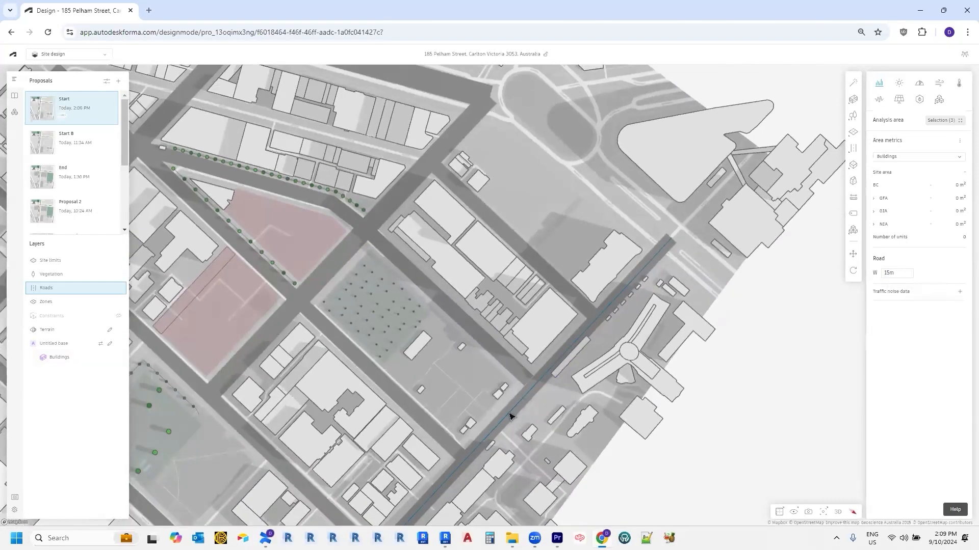
{"action": "left_click", "coordinate": [961, 292]}
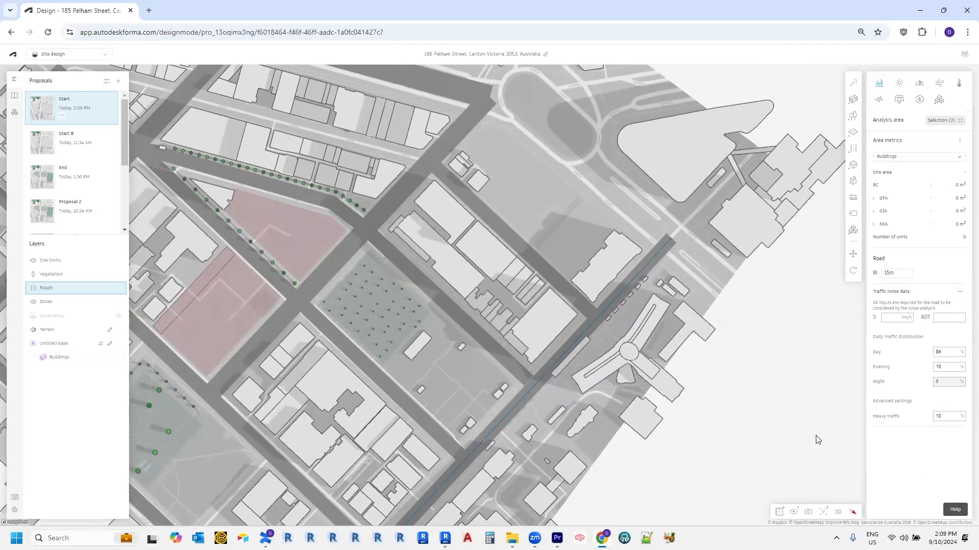
{"action": "left_click", "coordinate": [960, 293]}
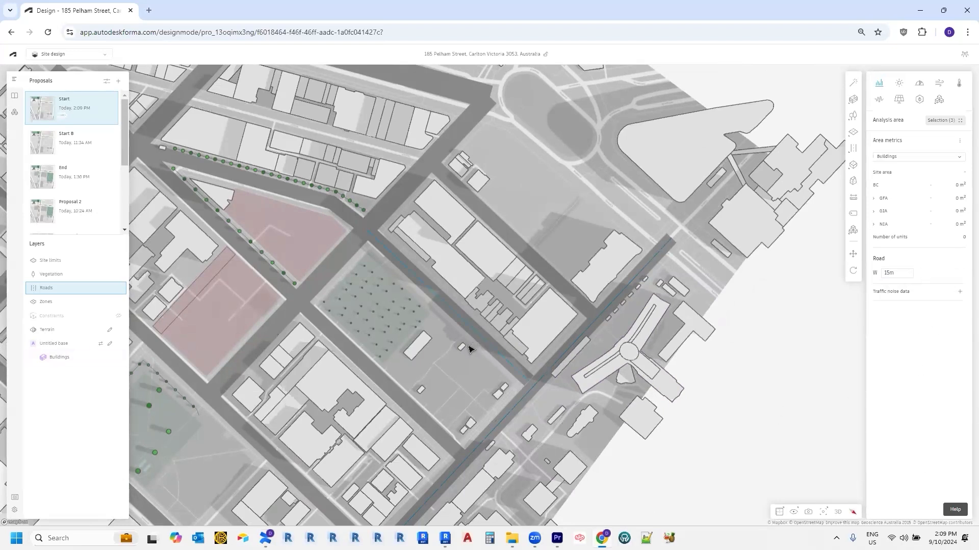
Step: Zoom, rotate and pan to centre the pink sites, then switch to the tilted 3D view
{"action": "scroll", "coordinate": [470, 351], "scroll_direction": "down", "scroll_amount": 10}
{"action": "scroll", "coordinate": [452, 319], "scroll_direction": "up", "scroll_amount": 10}
{"action": "scroll", "coordinate": [492, 350], "scroll_direction": "down", "scroll_amount": 5}
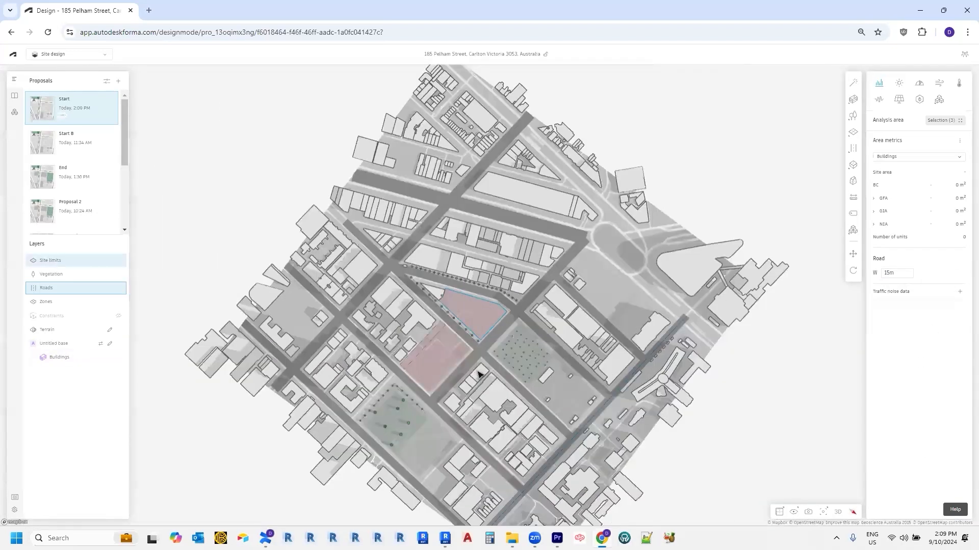
{"action": "right_click_drag", "start_coordinate": [507, 360], "coordinate": [553, 380]}
{"action": "scroll", "coordinate": [502, 335], "scroll_direction": "up", "scroll_amount": 3}
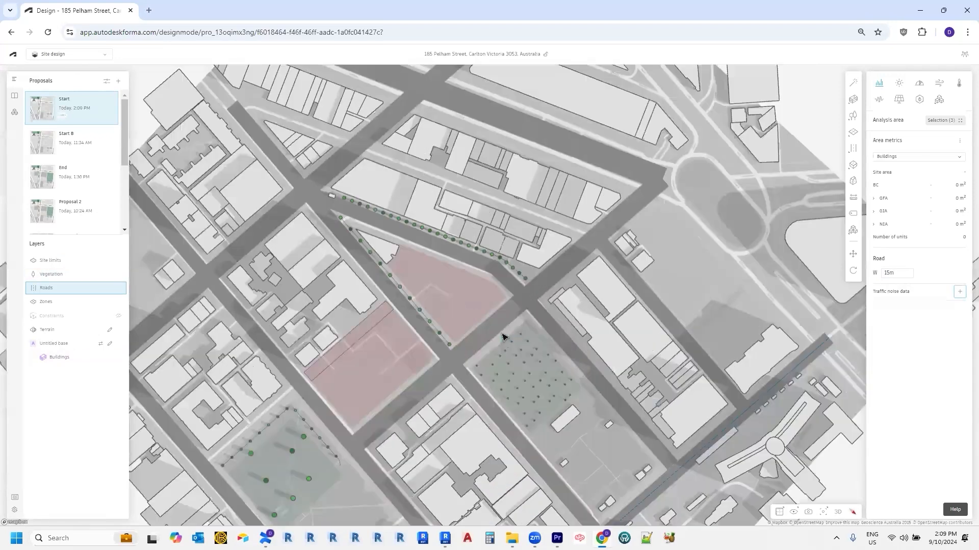
{"action": "scroll", "coordinate": [502, 333], "scroll_direction": "down", "scroll_amount": 8}
{"action": "scroll", "coordinate": [500, 332], "scroll_direction": "up", "scroll_amount": 6}
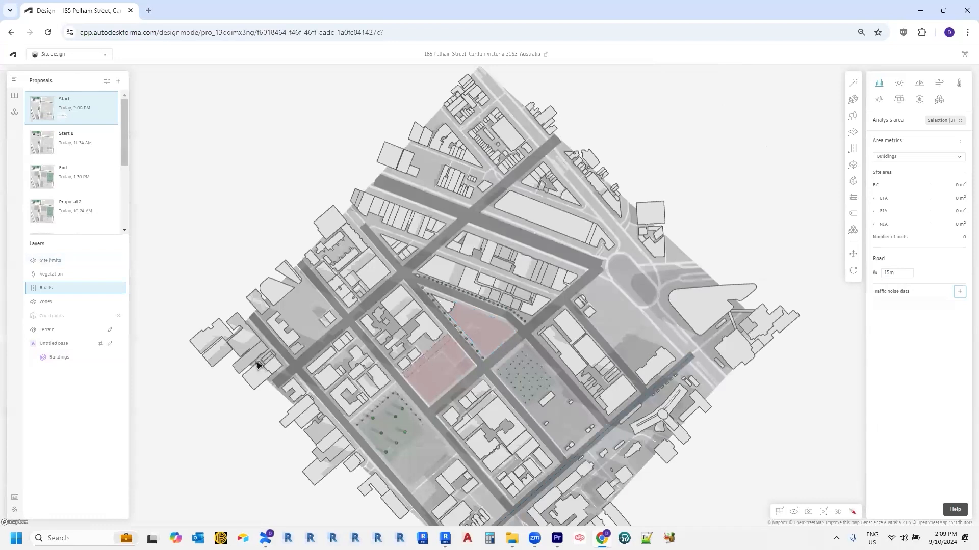
{"action": "left_click_drag", "start_coordinate": [257, 449], "coordinate": [216, 431]}
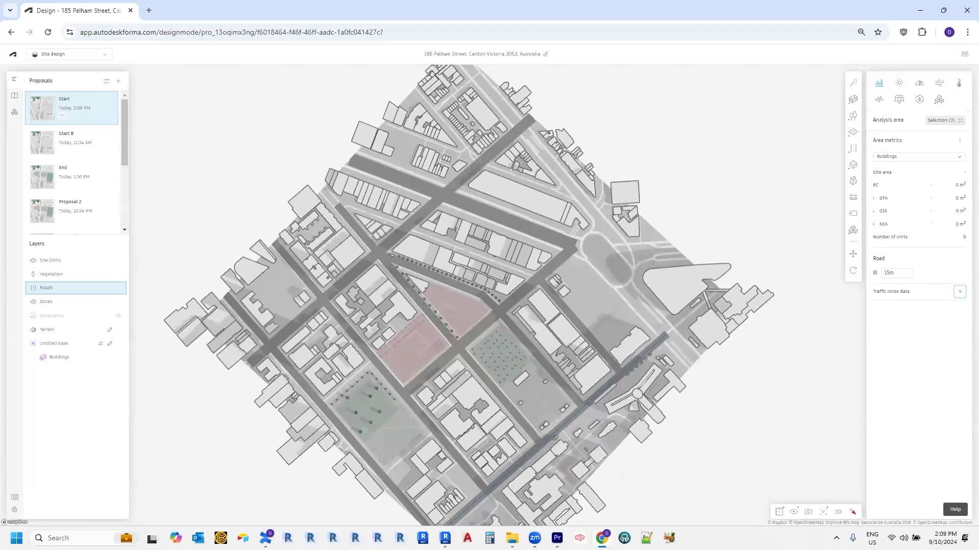
{"action": "scroll", "coordinate": [437, 357], "scroll_direction": "up", "scroll_amount": 5}
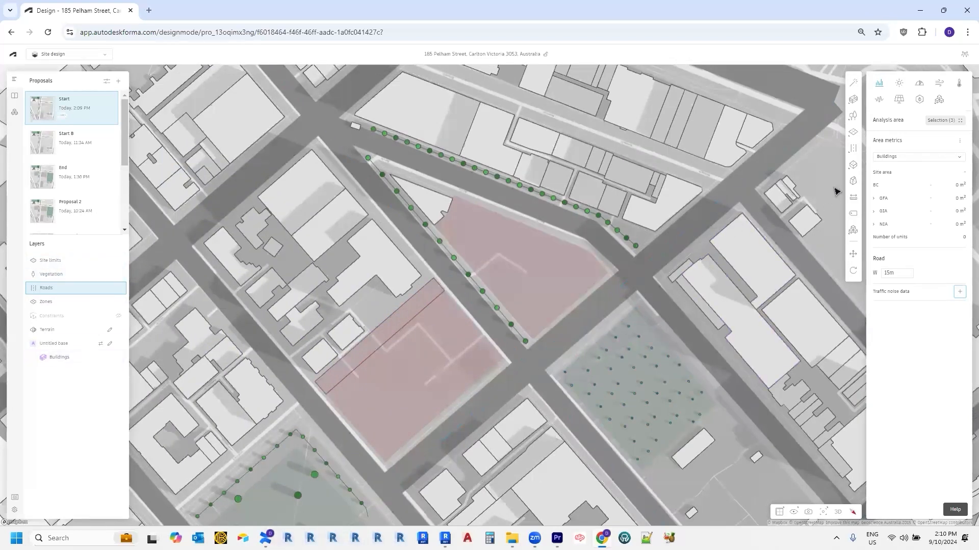
{"action": "left_click", "coordinate": [853, 152]}
{"action": "left_click", "coordinate": [837, 512]}
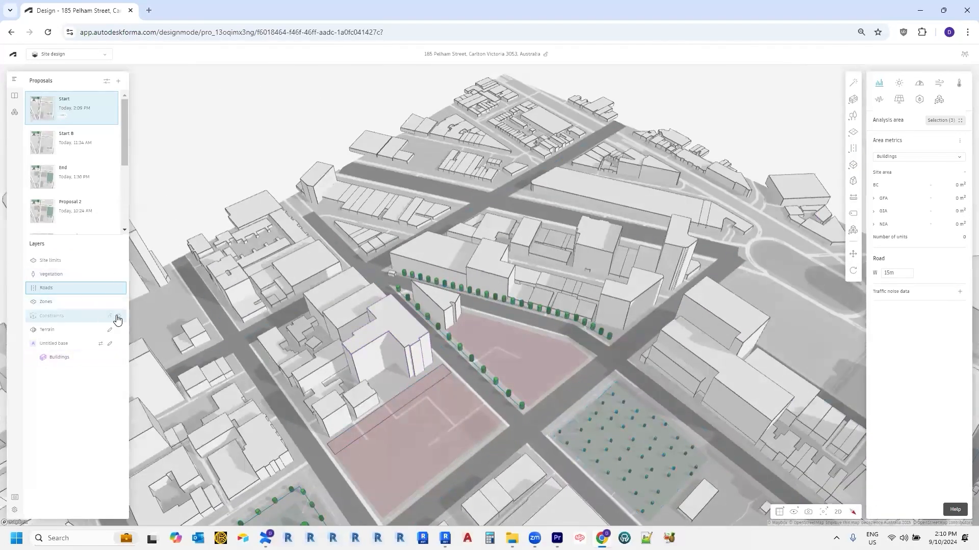
Step: Create a site constraint traced from the lower pink site plot
{"action": "left_click", "coordinate": [121, 320]}
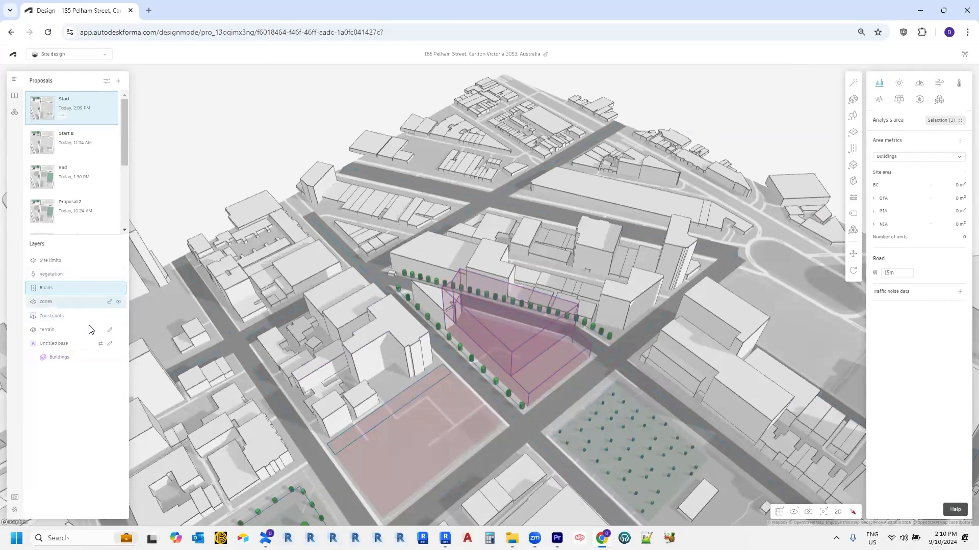
{"action": "middle_click_drag", "start_coordinate": [453, 426], "coordinate": [468, 400]}
{"action": "mouse_move", "coordinate": [851, 171]}
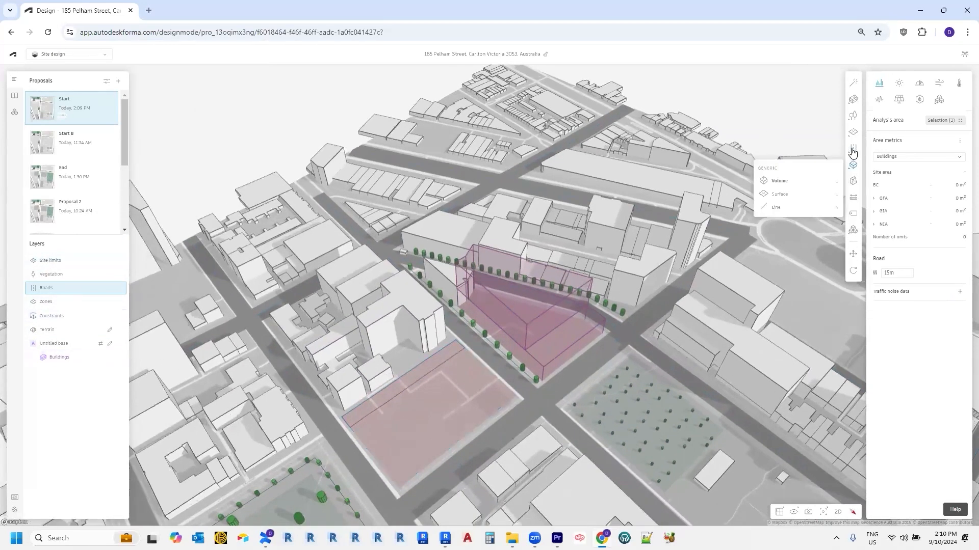
{"action": "mouse_move", "coordinate": [852, 134]}
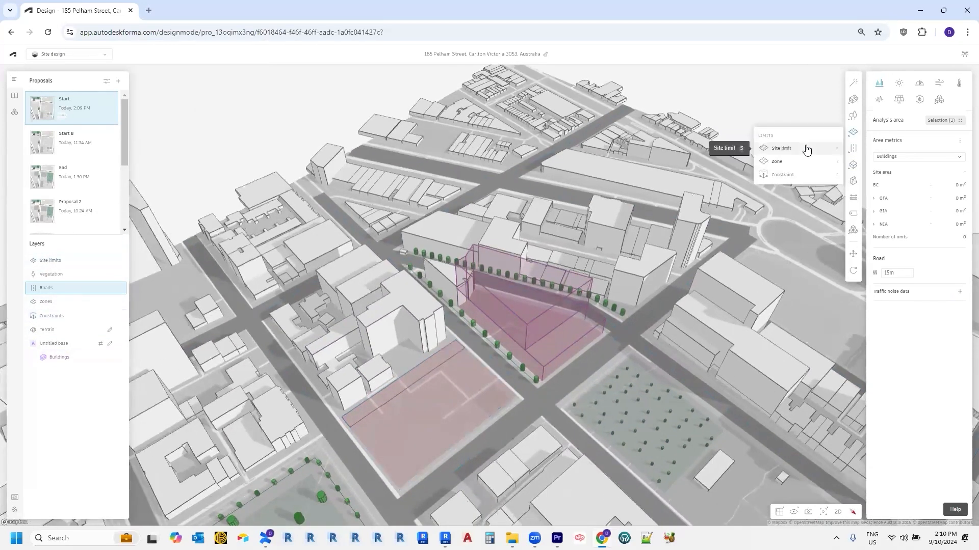
{"action": "left_click", "coordinate": [810, 175]}
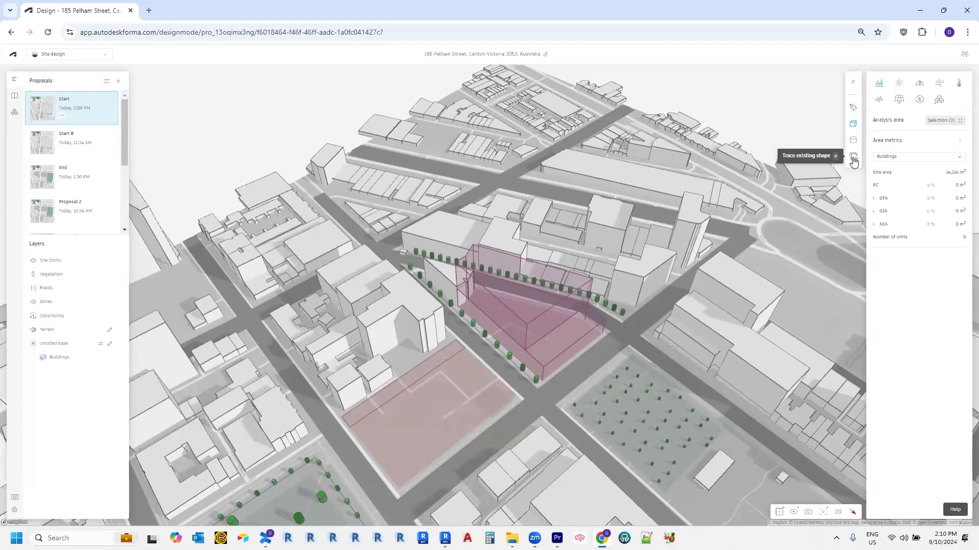
{"action": "left_click", "coordinate": [854, 160]}
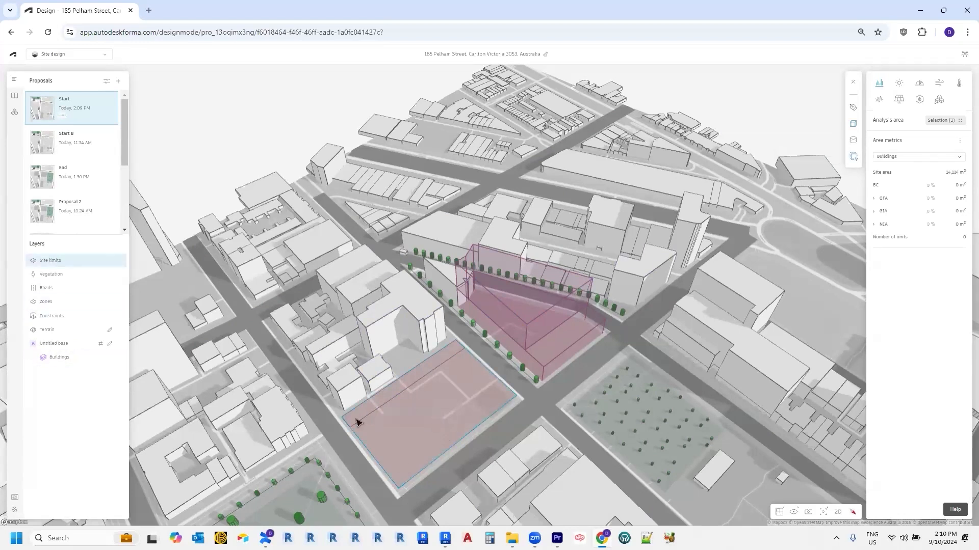
{"action": "left_click", "coordinate": [427, 444]}
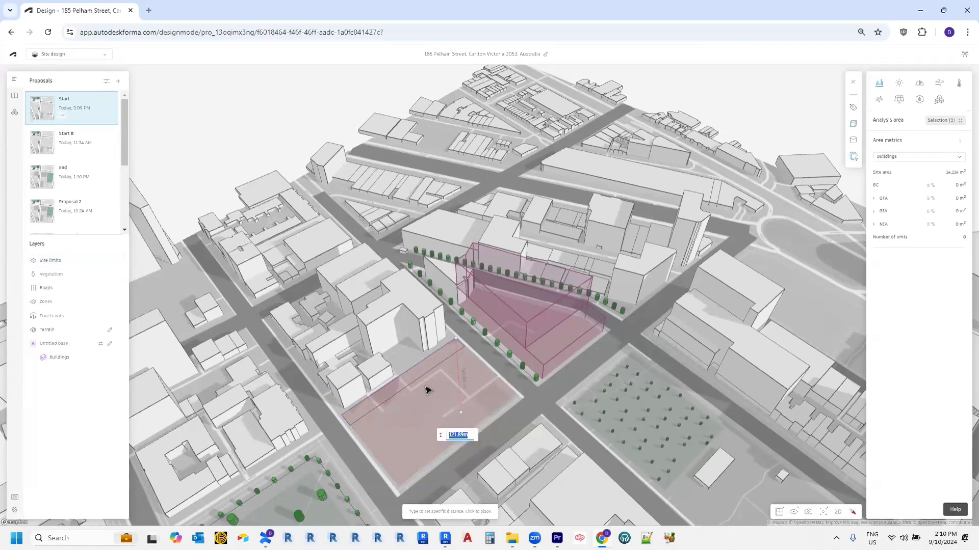
Step: Extrude the constraint volume to a height of 50 m and place it
{"action": "middle_click_drag", "start_coordinate": [428, 390], "coordinate": [431, 360]}
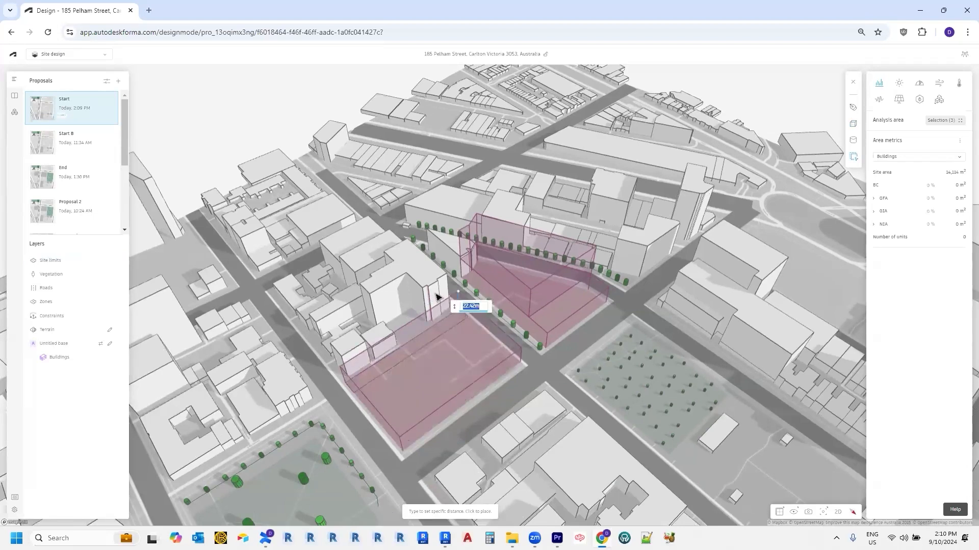
{"action": "middle_click_drag", "start_coordinate": [438, 288], "coordinate": [435, 273]}
{"action": "middle_click_drag", "start_coordinate": [426, 196], "coordinate": [434, 306]}
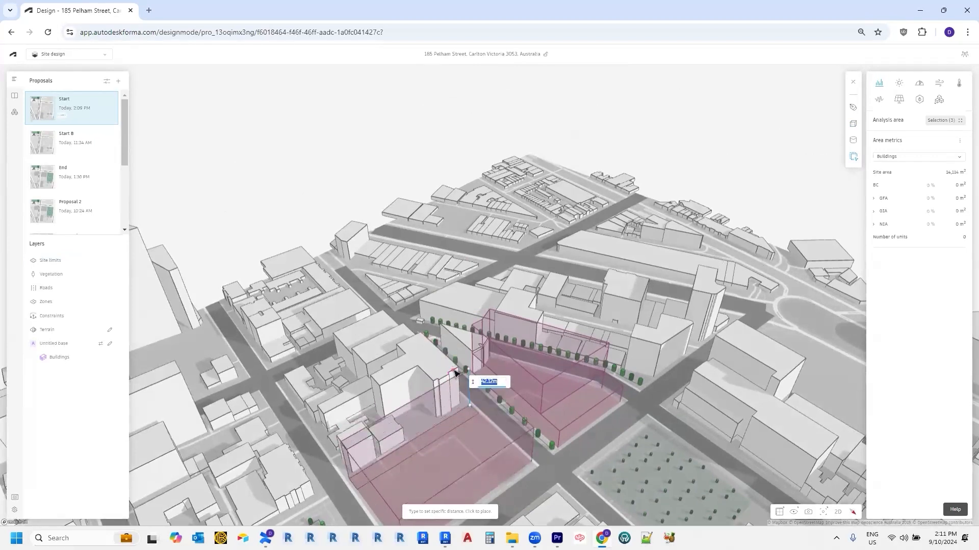
{"action": "type", "text": "50m"}
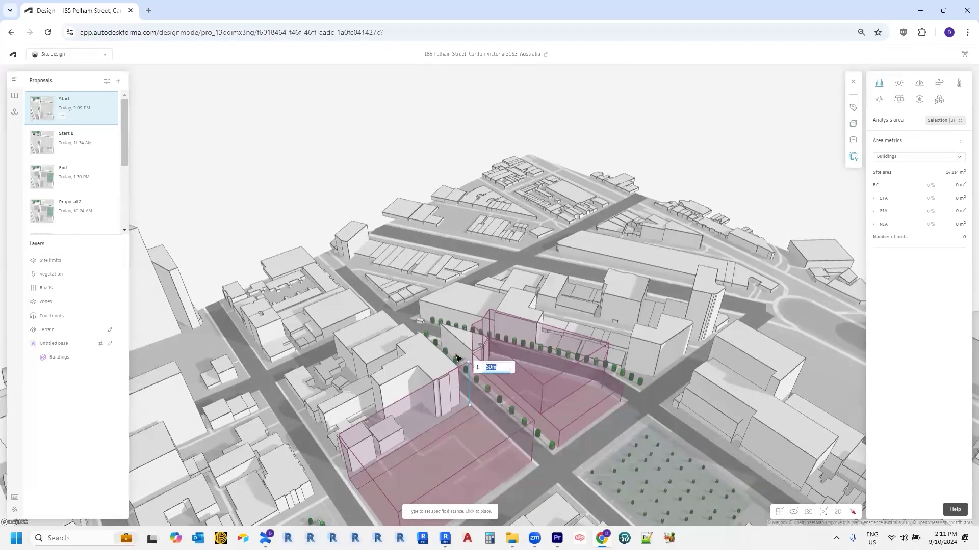
{"action": "left_click", "coordinate": [473, 420]}
{"action": "right_click_drag", "start_coordinate": [473, 420], "coordinate": [473, 390]}
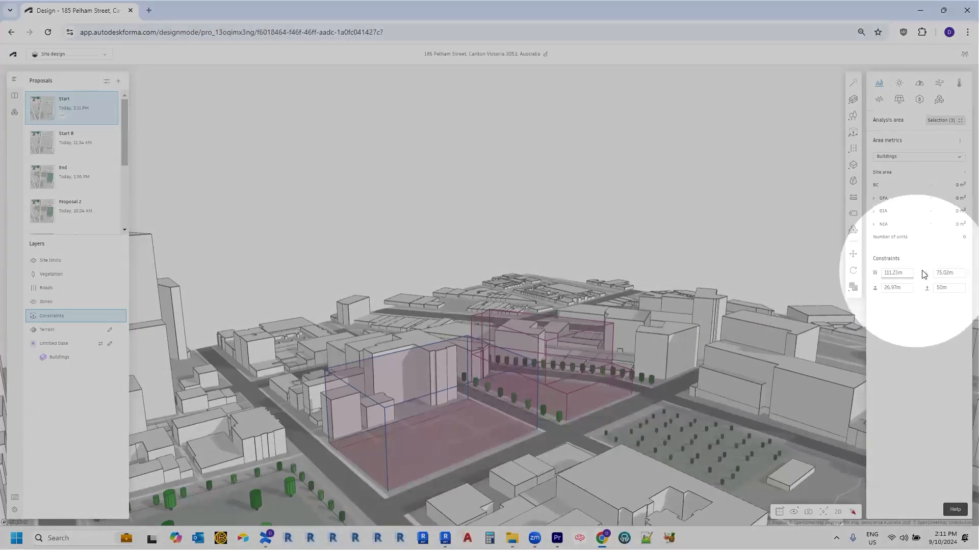
Step: Change the constraint's lower height from 26.97 m to 26 m
{"action": "left_click", "coordinate": [949, 274]}
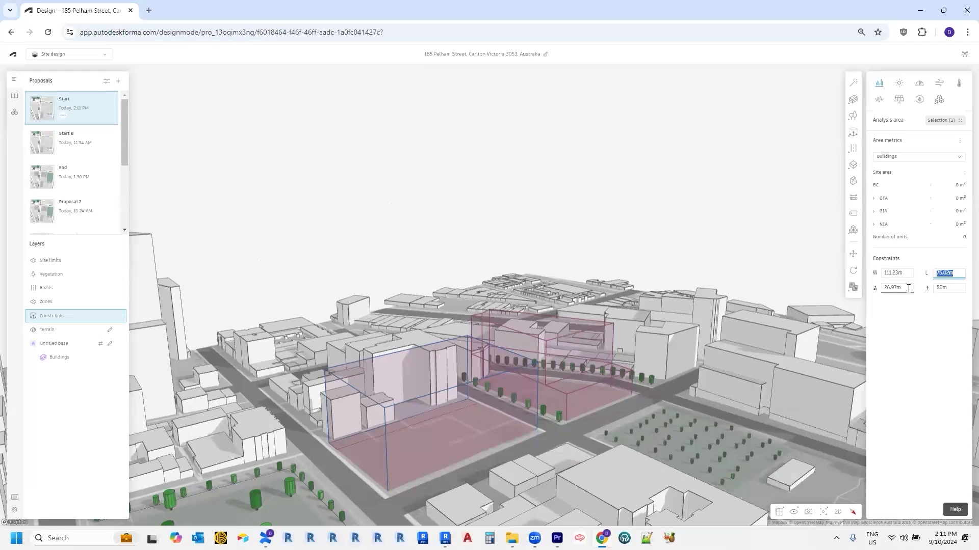
{"action": "left_click", "coordinate": [883, 287]}
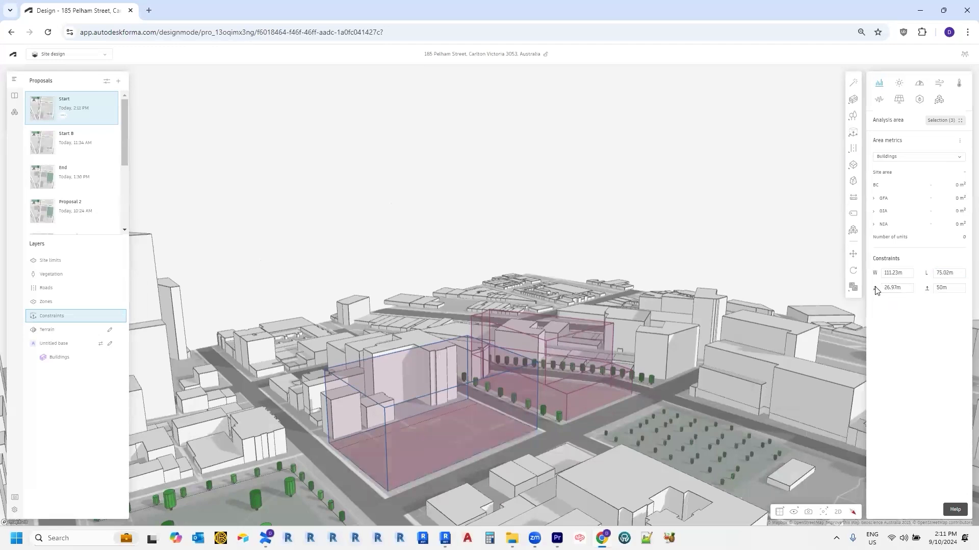
{"action": "right_click_drag", "start_coordinate": [465, 390], "coordinate": [470, 395]}
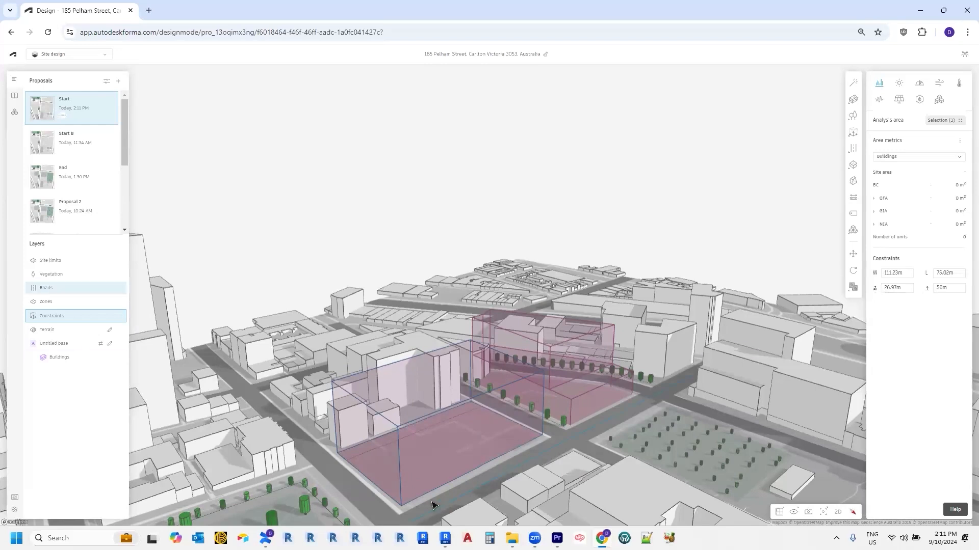
{"action": "mouse_move", "coordinate": [530, 459]}
{"action": "right_mouse_down"}
{"action": "mouse_move", "coordinate": [581, 432]}
{"action": "mouse_move", "coordinate": [552, 459]}
{"action": "mouse_move", "coordinate": [535, 452]}
{"action": "right_mouse_up"}
{"action": "left_click", "coordinate": [887, 287]}
{"action": "left_click", "coordinate": [897, 288]}
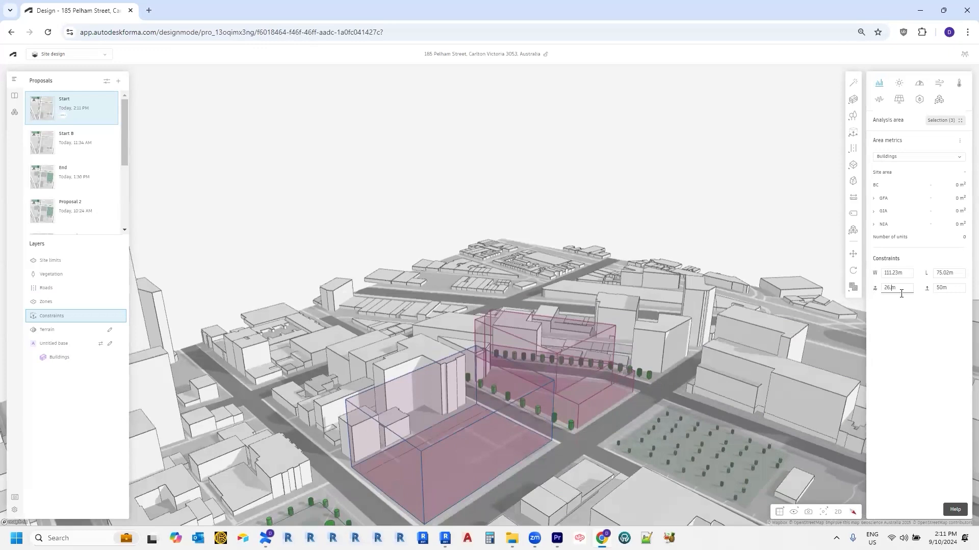
Step: Select the constraint volume over the parcel and delete it
{"action": "left_click", "coordinate": [555, 459]}
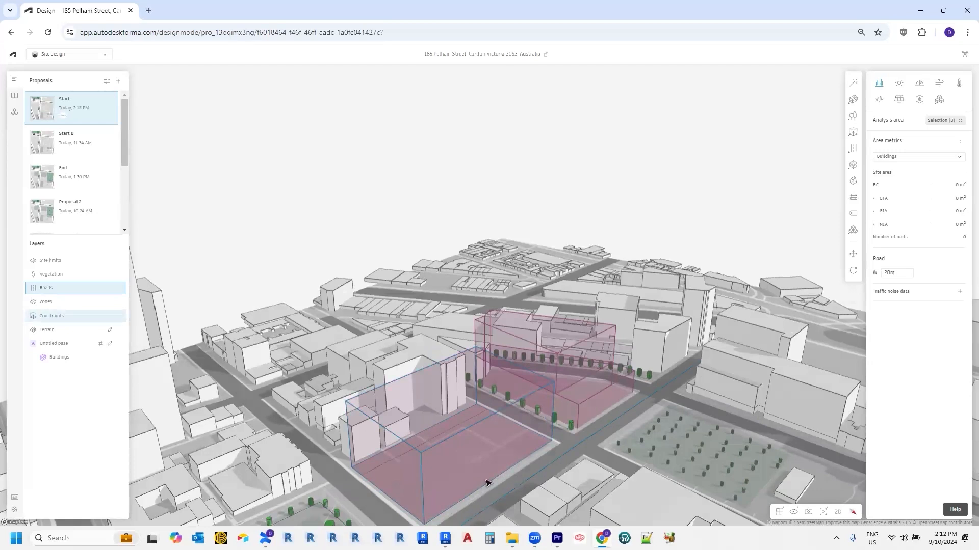
{"action": "left_click", "coordinate": [488, 428]}
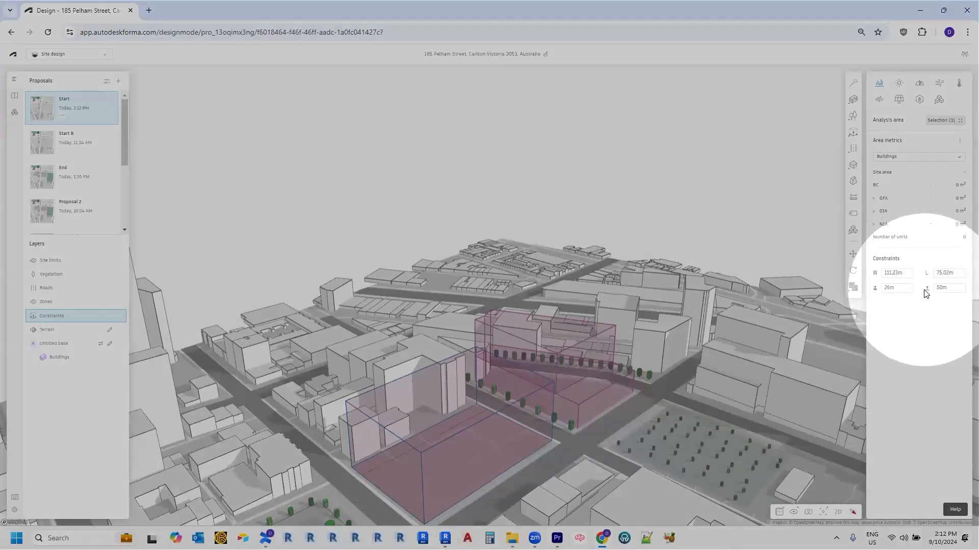
{"action": "key", "text": "Delete"}
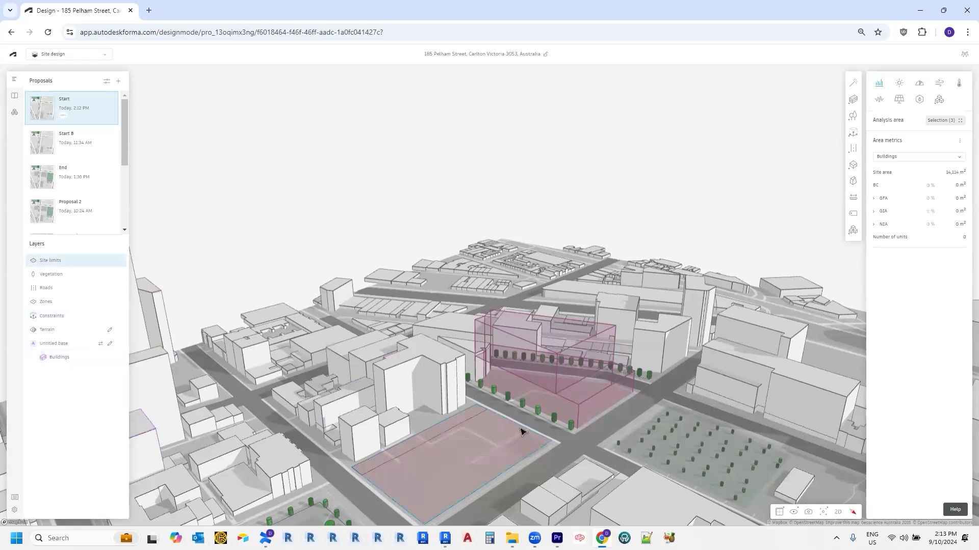
Step: Choose Basic building from the Buildings list
{"action": "left_click", "coordinate": [853, 165]}
{"action": "left_click", "coordinate": [854, 100]}
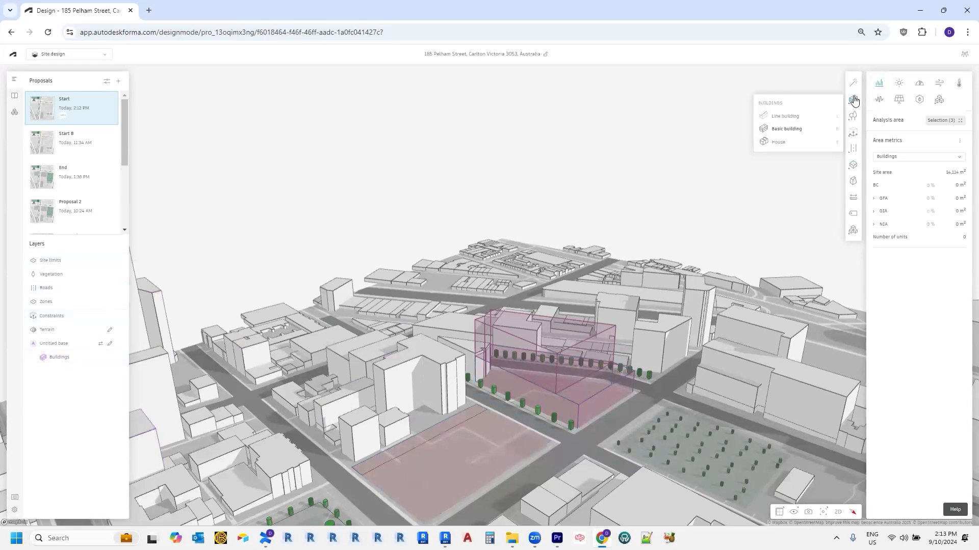
{"action": "left_click", "coordinate": [789, 132]}
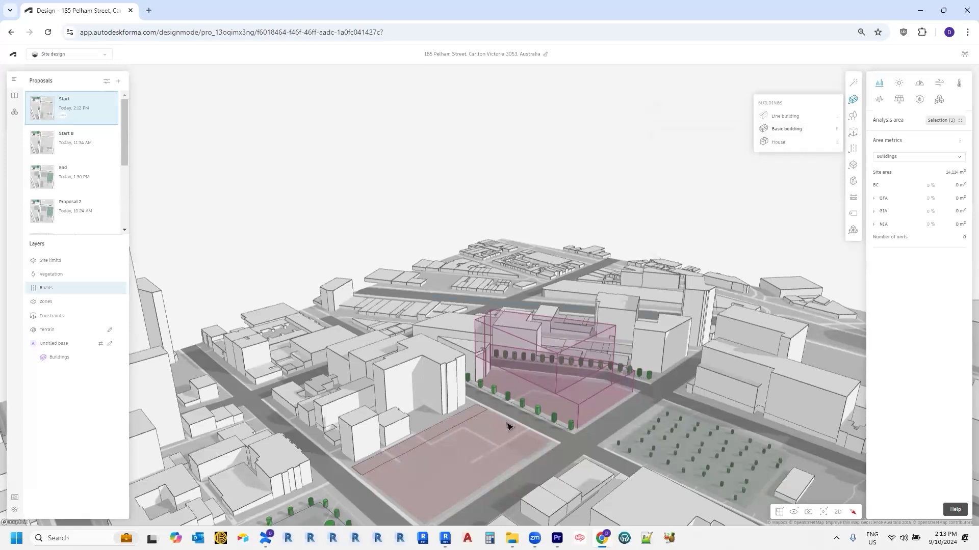
Step: Zoom in on the site and switch to a top-down 2D plan
{"action": "scroll", "coordinate": [504, 430], "scroll_direction": "up", "scroll_amount": 2}
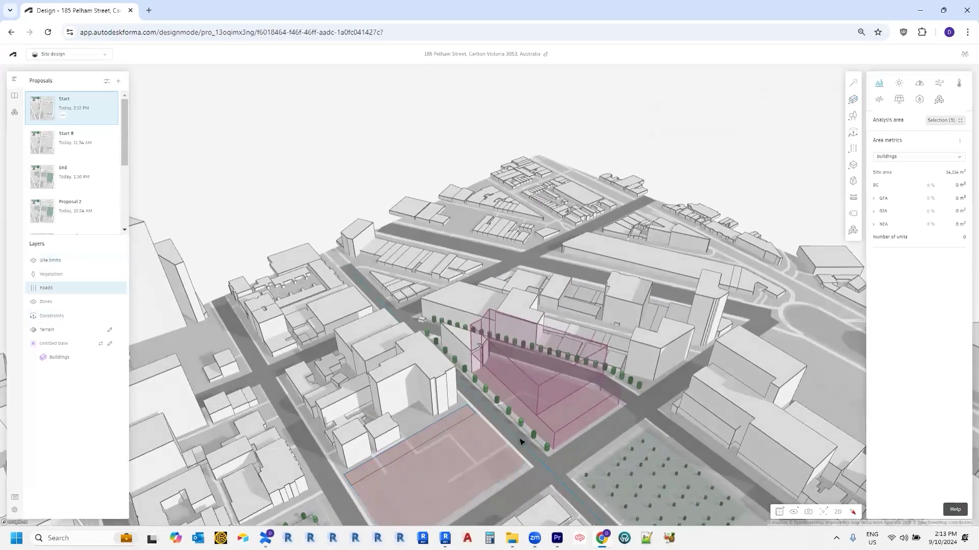
{"action": "scroll", "coordinate": [554, 434], "scroll_direction": "up", "scroll_amount": 2}
{"action": "scroll", "coordinate": [554, 434], "scroll_direction": "up", "scroll_amount": 2}
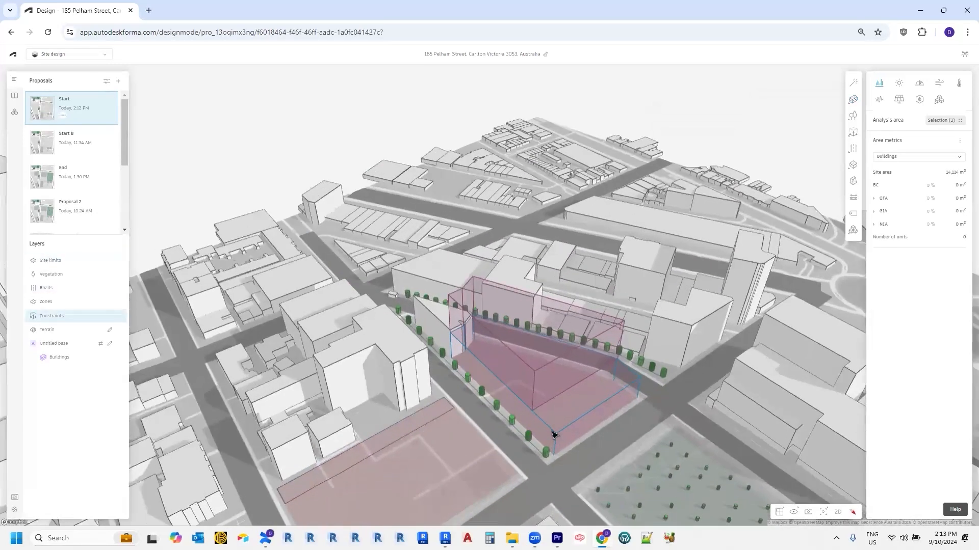
{"action": "left_click", "coordinate": [838, 513]}
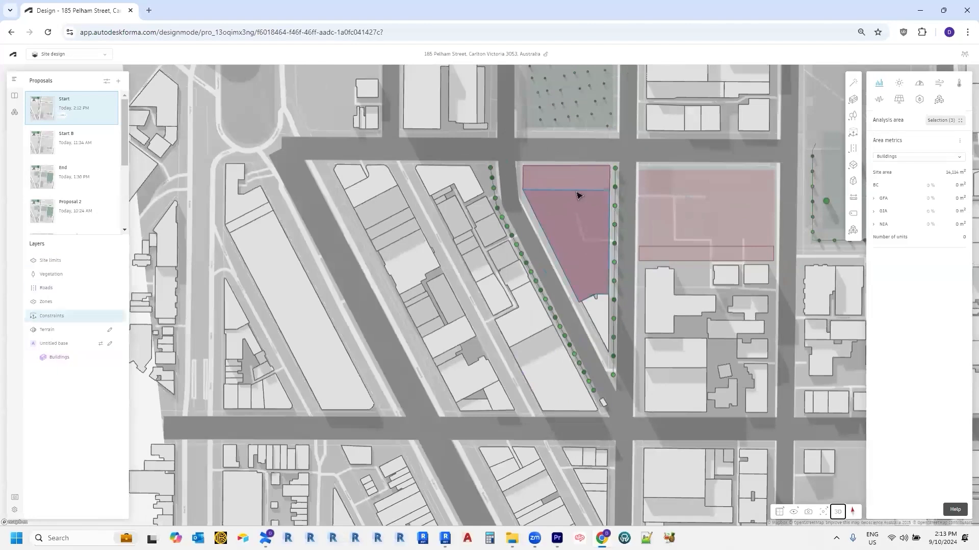
Step: Draw a 40 m-long basic building from the triangular parcel's top-right corner down its edge
{"action": "scroll", "coordinate": [574, 163], "scroll_direction": "up", "scroll_amount": 5}
{"action": "mouse_move", "coordinate": [849, 102]}
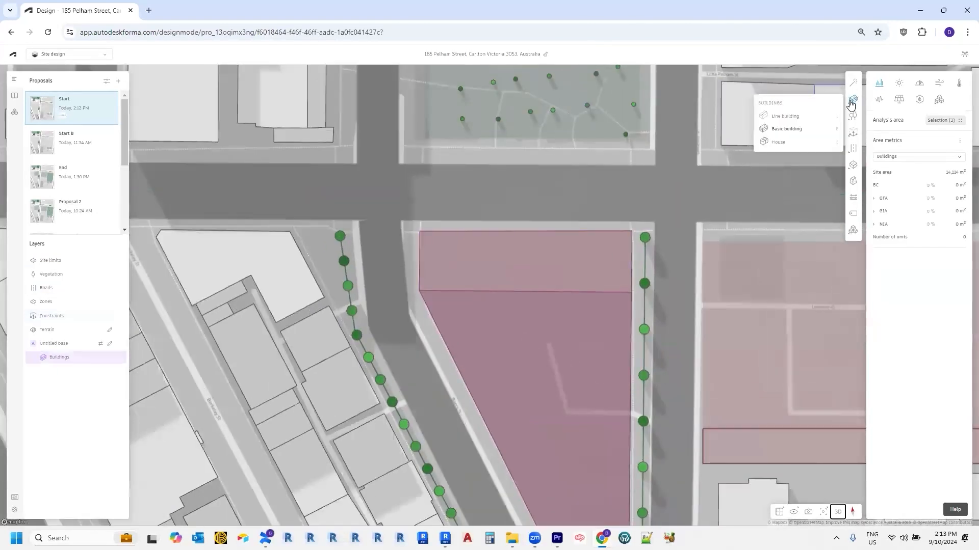
{"action": "left_click", "coordinate": [798, 129]}
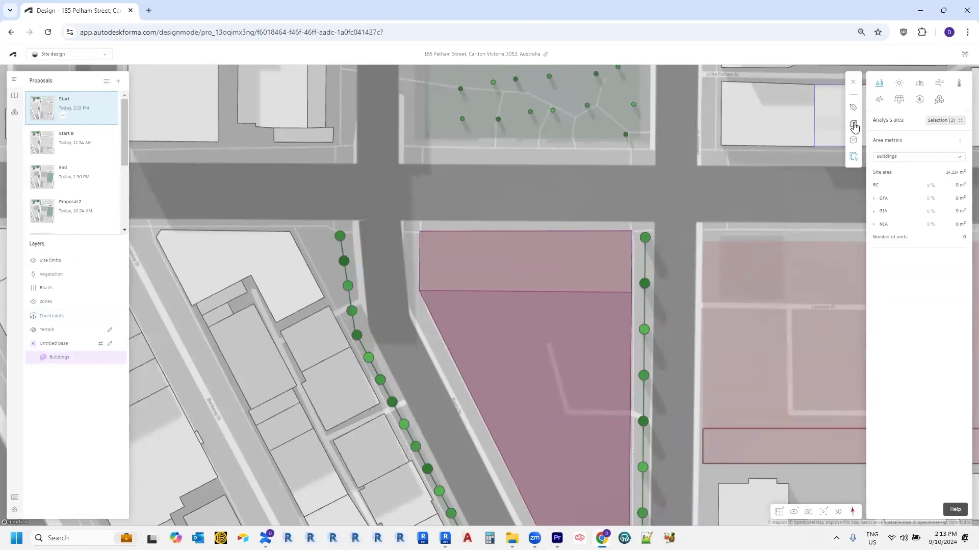
{"action": "left_click", "coordinate": [854, 125]}
{"action": "left_click", "coordinate": [632, 243]}
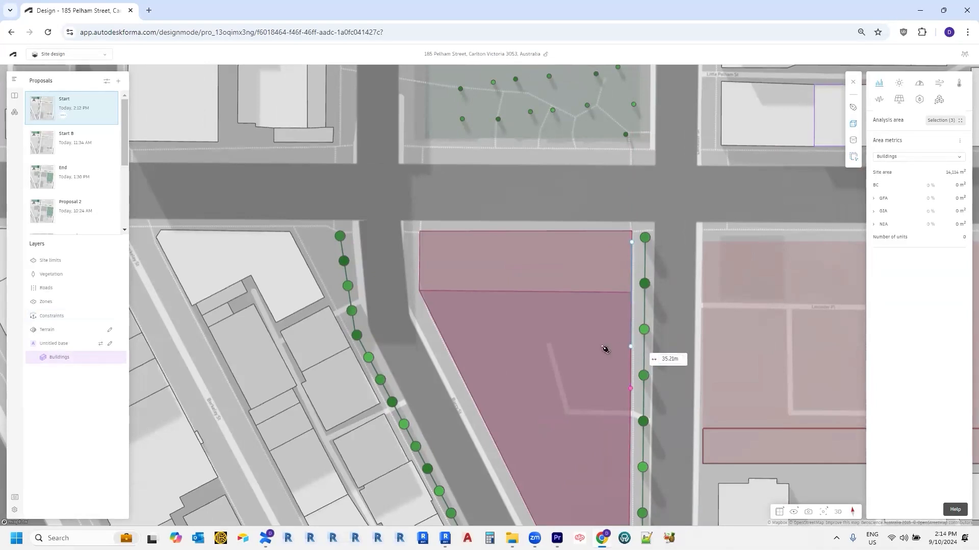
{"action": "left_click", "coordinate": [605, 350]}
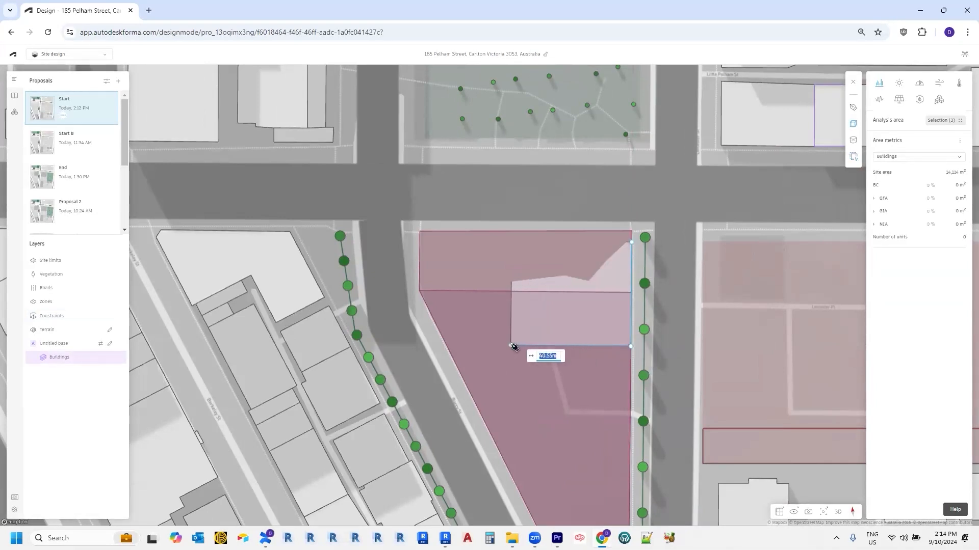
{"action": "type", "text": "40"}
{"action": "key", "text": "Return"}
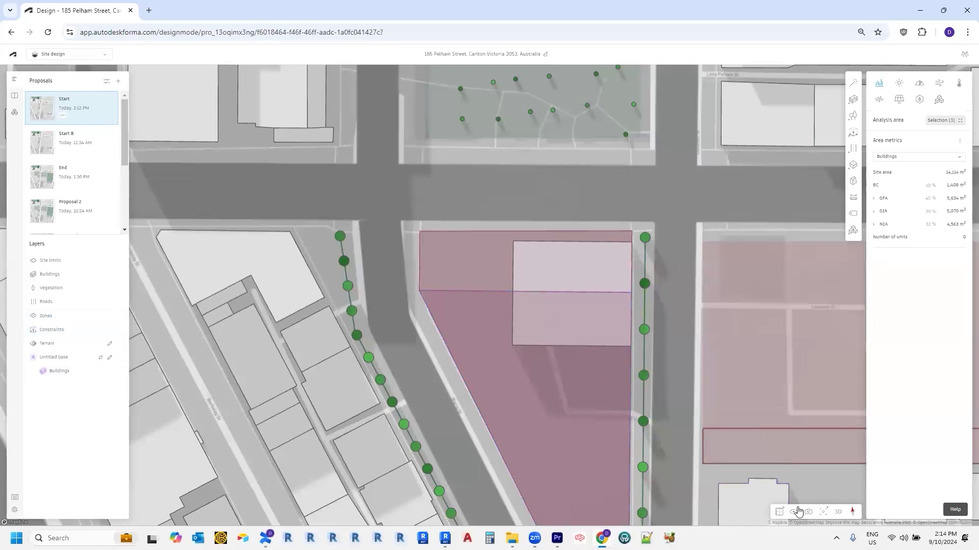
{"action": "left_click", "coordinate": [838, 512]}
Step: Zoom to the new building and select it to show its 4 storeys and 35.21 × 40 m footprint
{"action": "right_click_drag", "start_coordinate": [759, 184], "coordinate": [492, 296]}
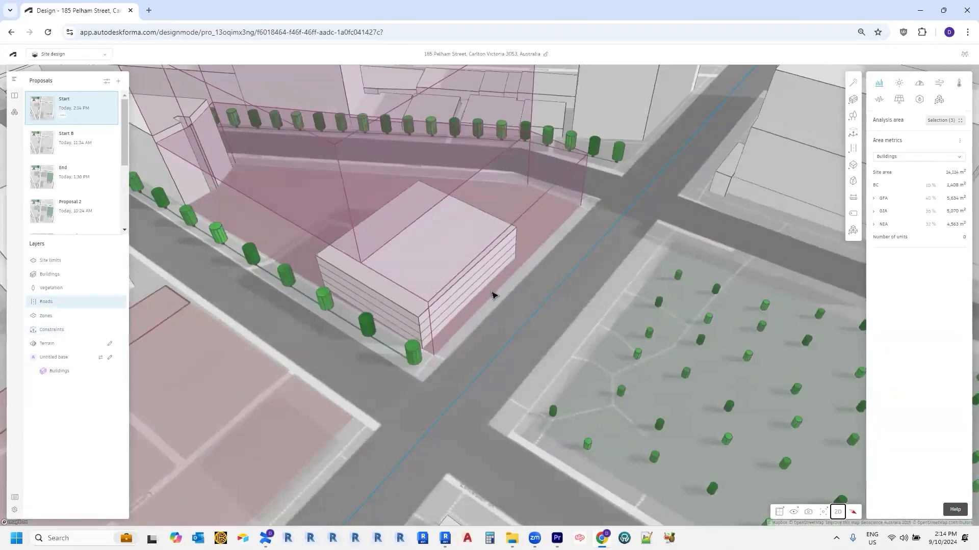
{"action": "scroll", "coordinate": [414, 314], "scroll_direction": "up", "scroll_amount": 1}
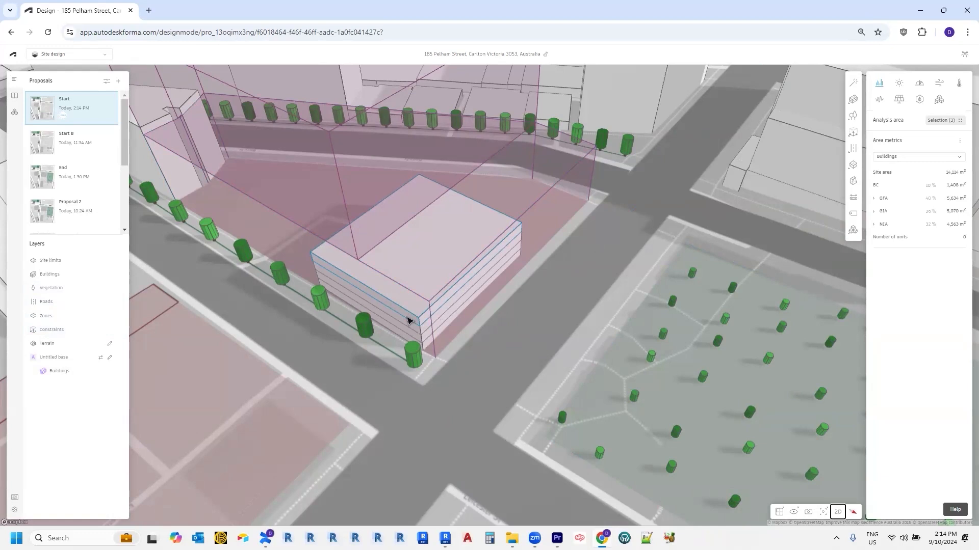
{"action": "left_click_drag", "start_coordinate": [437, 314], "coordinate": [486, 297]}
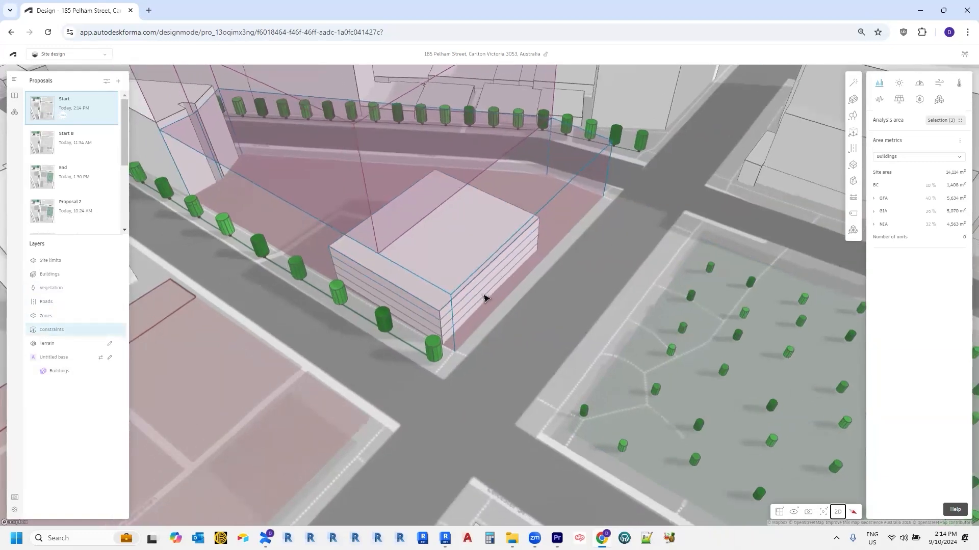
{"action": "scroll", "coordinate": [473, 298], "scroll_direction": "up", "scroll_amount": 3}
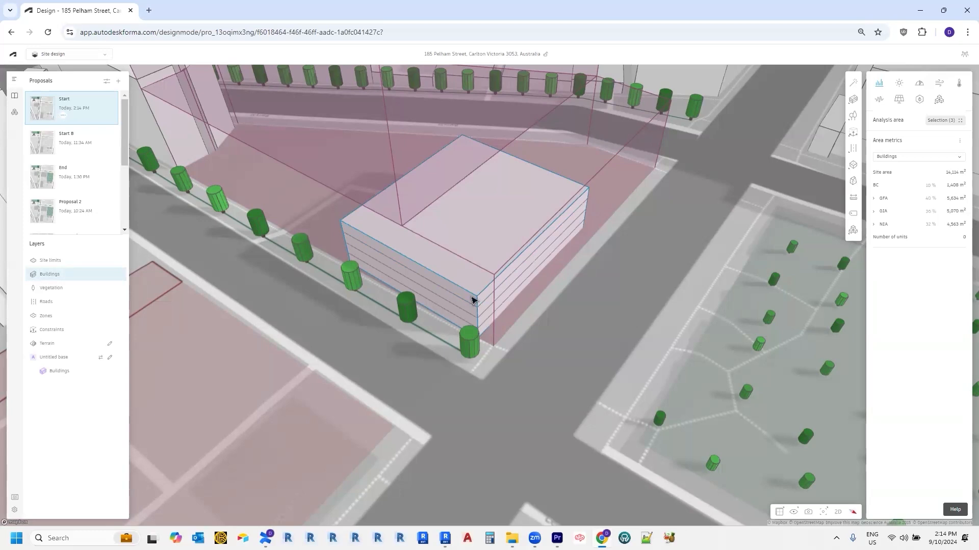
{"action": "left_click", "coordinate": [473, 301]}
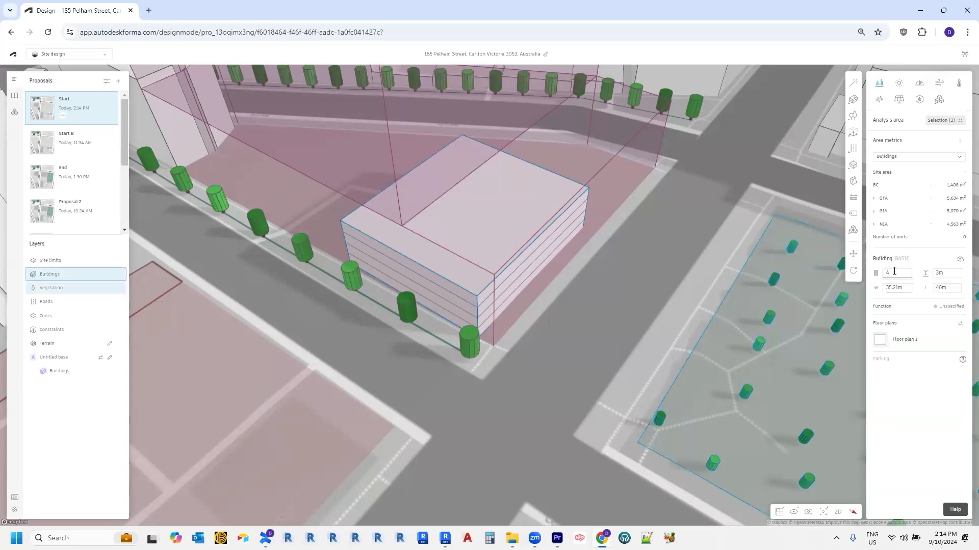
Step: Set the building's floor-to-floor height to 4 m
{"action": "left_click", "coordinate": [940, 275]}
{"action": "type", "text": ".5"}
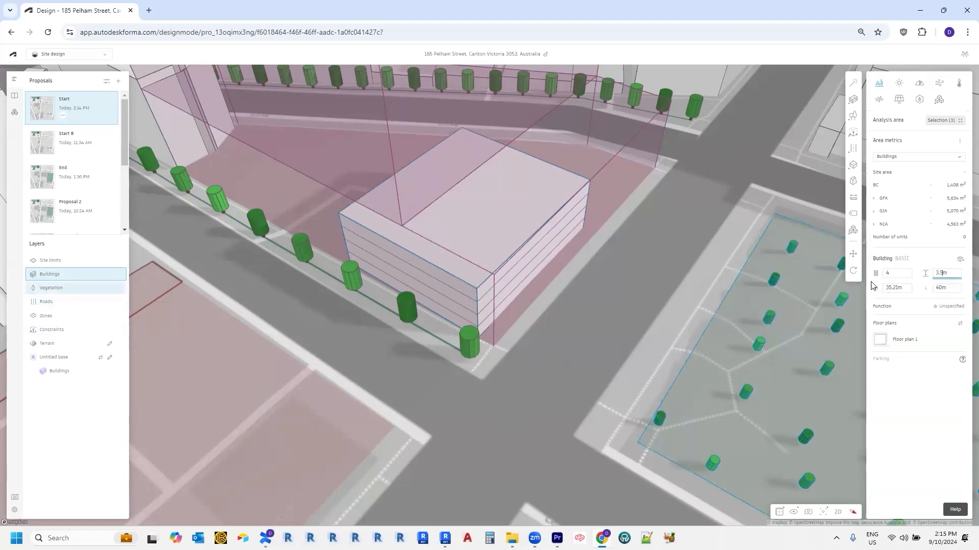
{"action": "right_click_drag", "start_coordinate": [553, 373], "coordinate": [553, 355]}
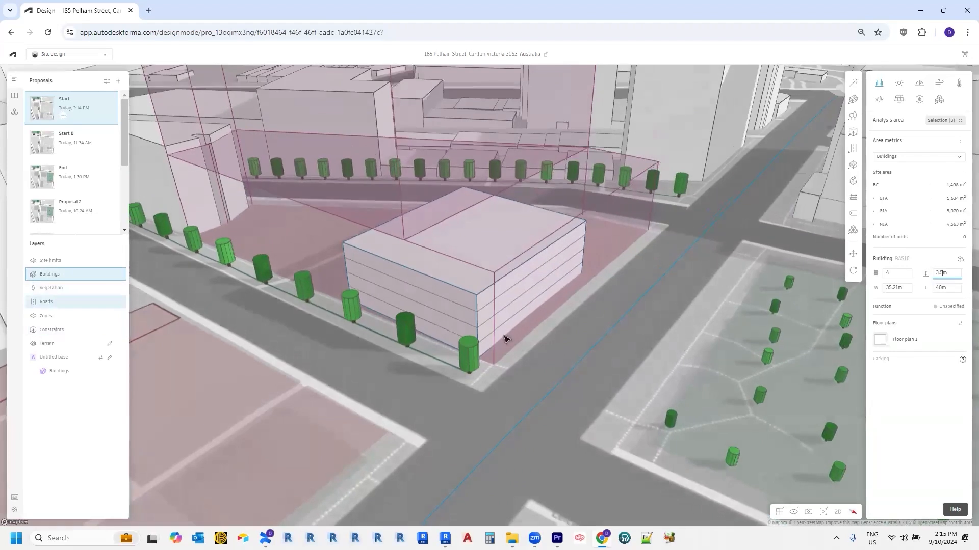
{"action": "key", "text": "Tab"}
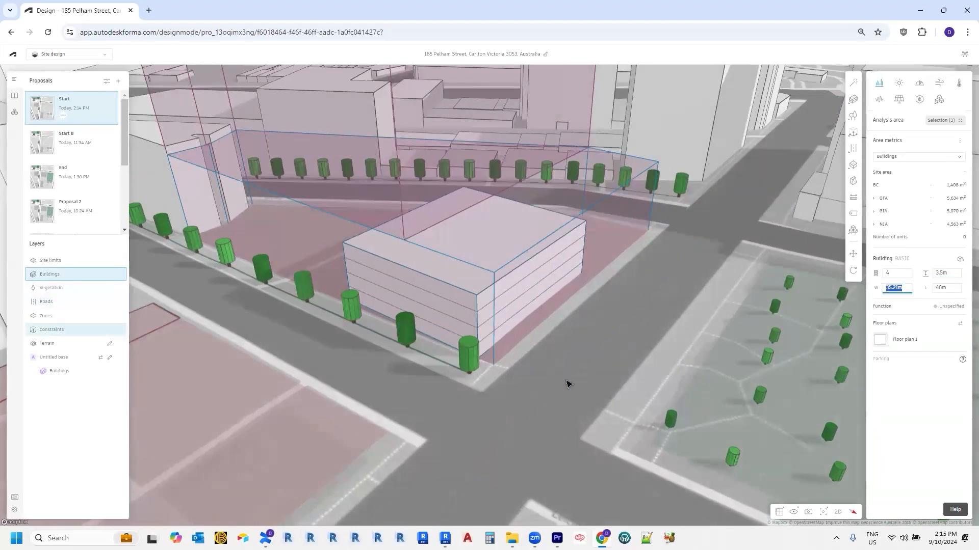
{"action": "left_click", "coordinate": [519, 330]}
{"action": "left_click", "coordinate": [514, 323]}
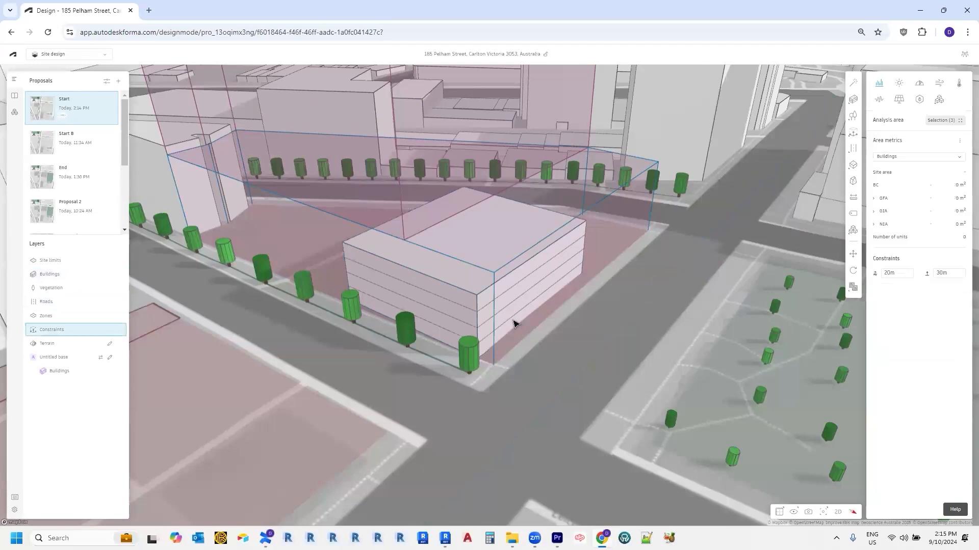
{"action": "left_click", "coordinate": [514, 323]}
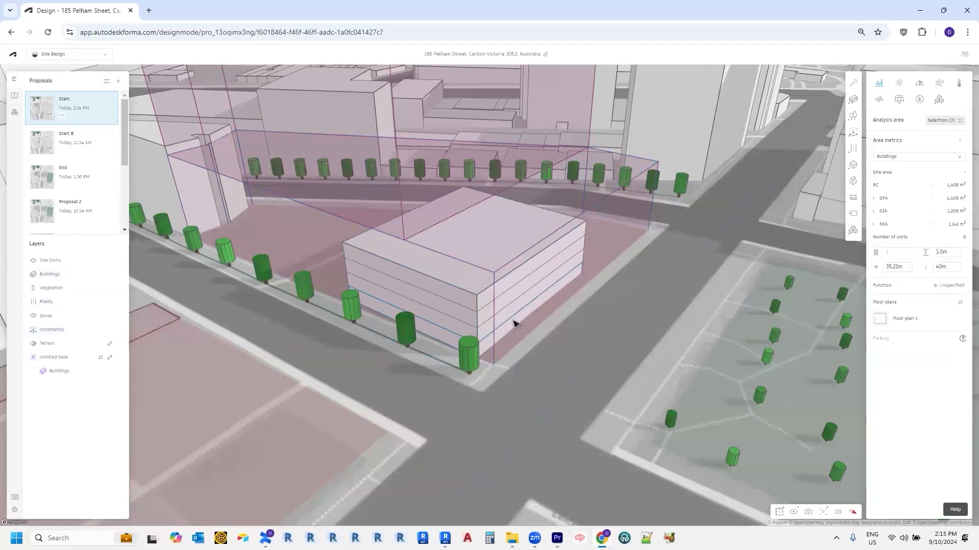
{"action": "left_click", "coordinate": [944, 252]}
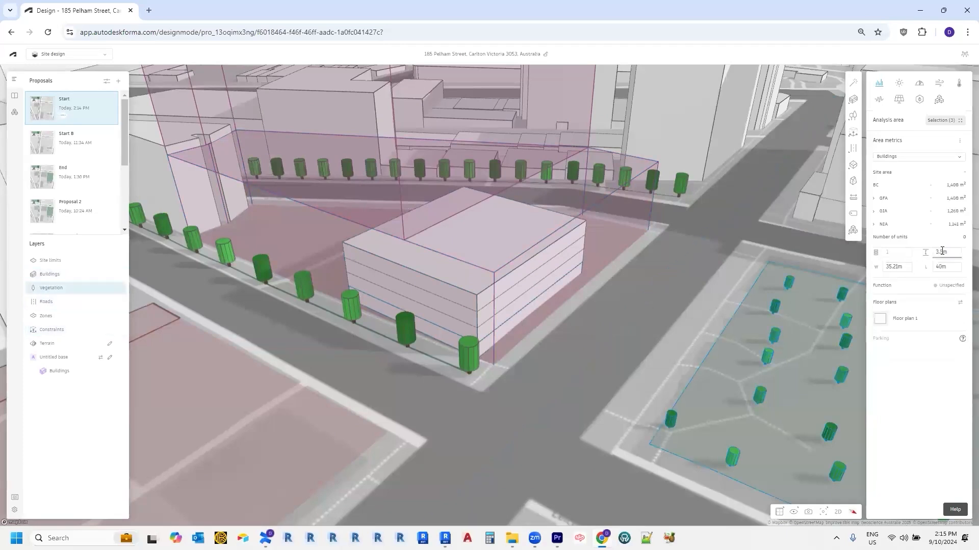
{"action": "type", "text": "4"}
{"action": "key", "text": "Return"}
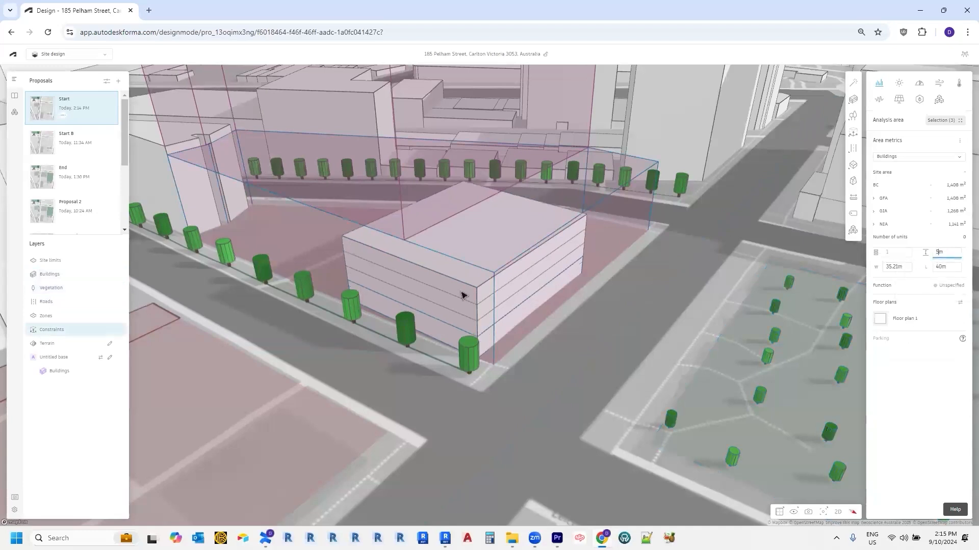
{"action": "key", "text": "Escape"}
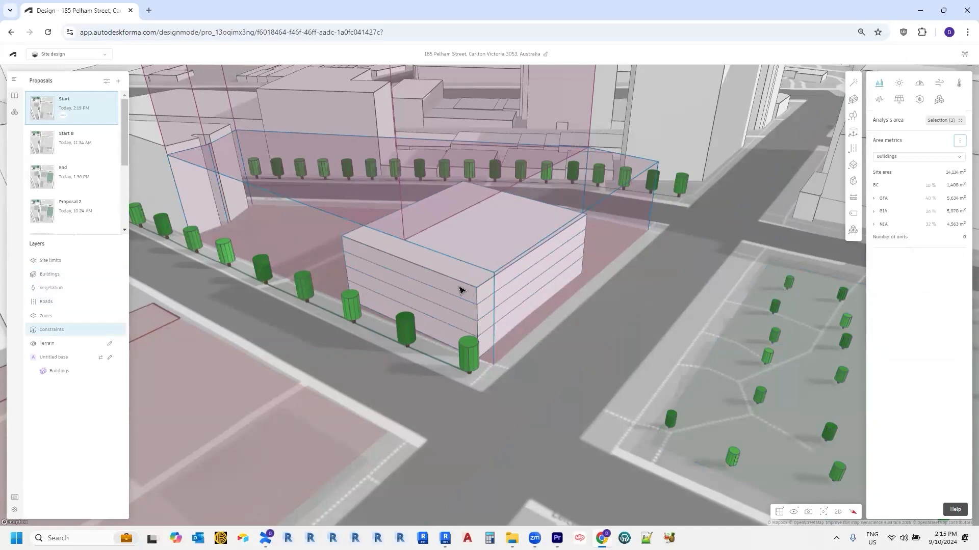
Step: Raise the building's floor count to 5, then to 6 storeys
{"action": "left_click", "coordinate": [461, 286]}
{"action": "double_click", "coordinate": [900, 277]}
{"action": "type", "text": "5"}
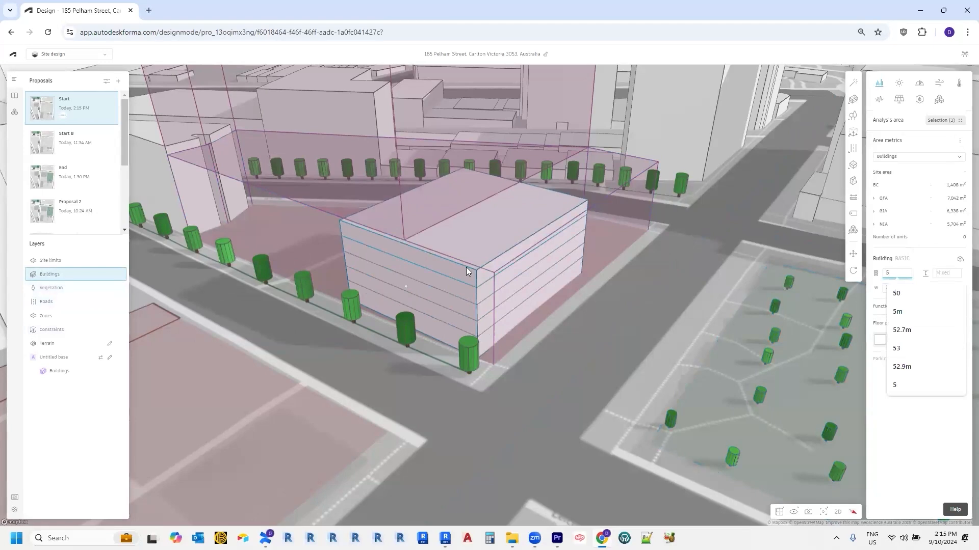
{"action": "right_click_drag", "start_coordinate": [476, 265], "coordinate": [466, 287]}
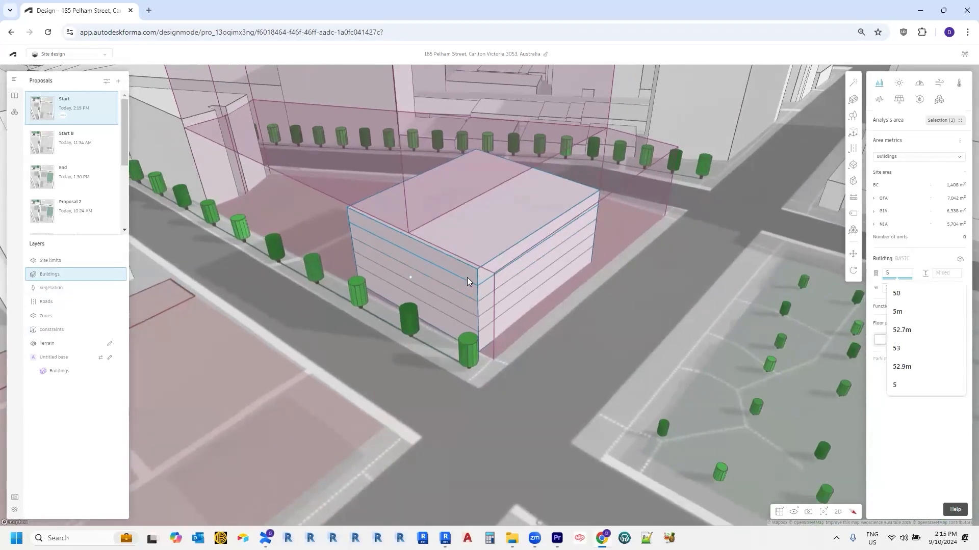
{"action": "scroll", "coordinate": [456, 283], "scroll_direction": "down", "scroll_amount": 1}
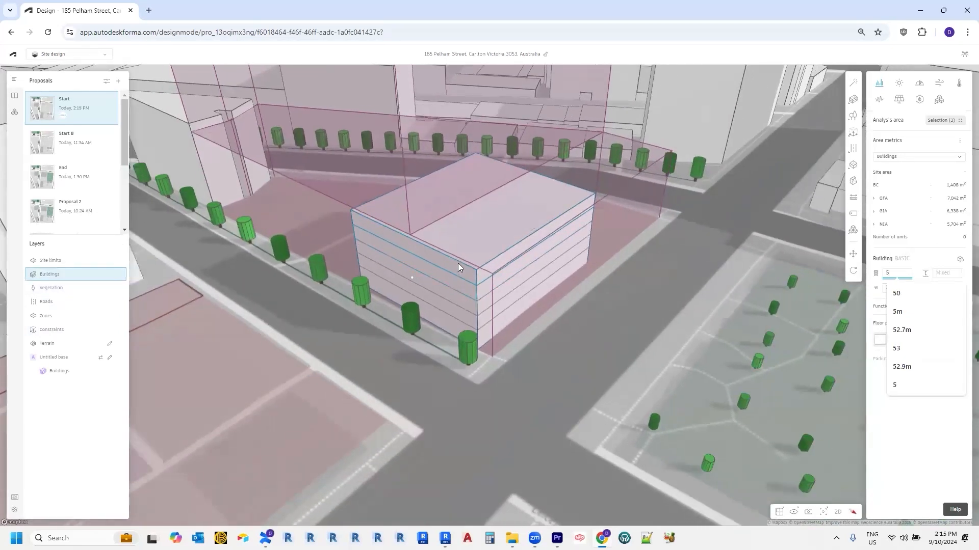
{"action": "middle_click_drag", "start_coordinate": [458, 263], "coordinate": [489, 310]}
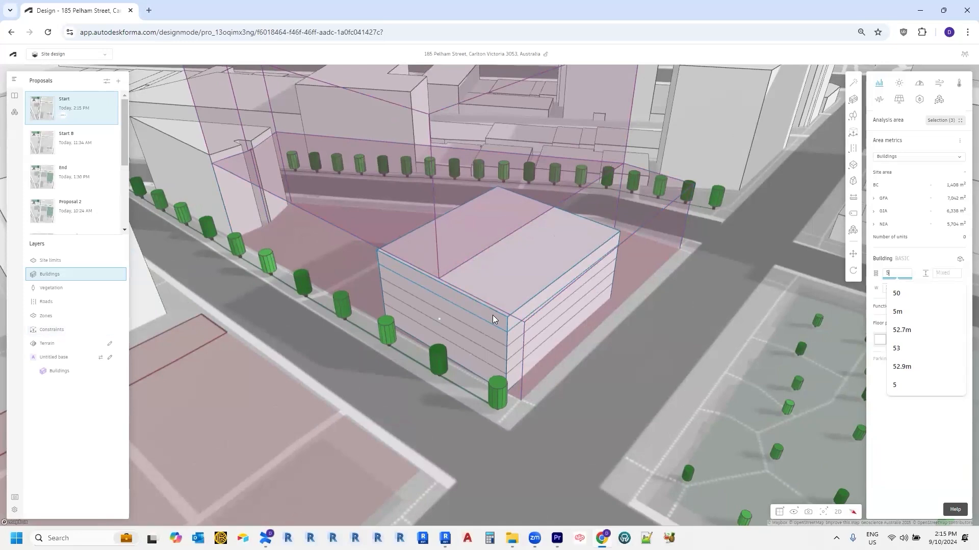
{"action": "key", "text": "Tab"}
{"action": "key", "text": "Tab"}
{"action": "key", "text": "Tab"}
{"action": "key", "text": "Tab"}
{"action": "key", "text": "Tab"}
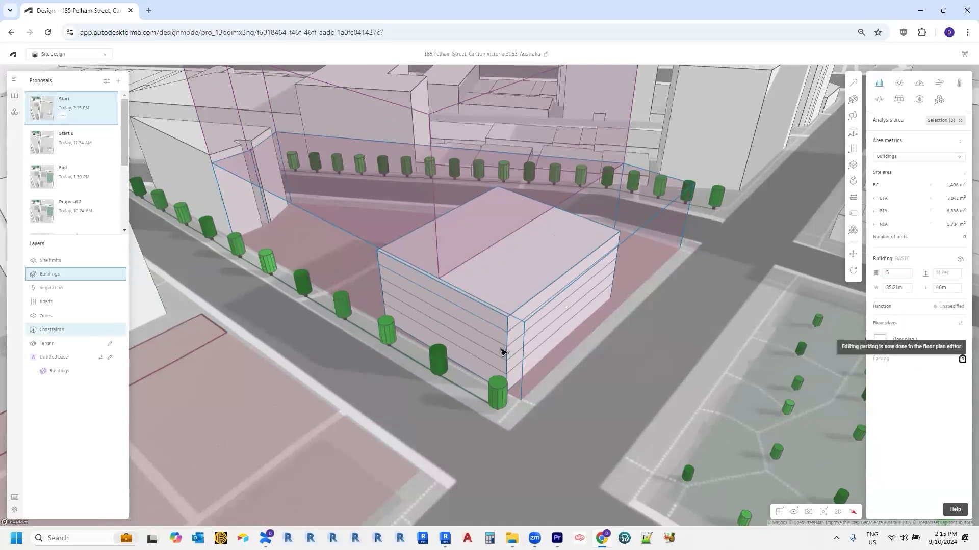
{"action": "scroll", "coordinate": [508, 326], "scroll_direction": "up", "scroll_amount": 1}
{"action": "key", "text": "Tab"}
{"action": "key", "text": "Tab"}
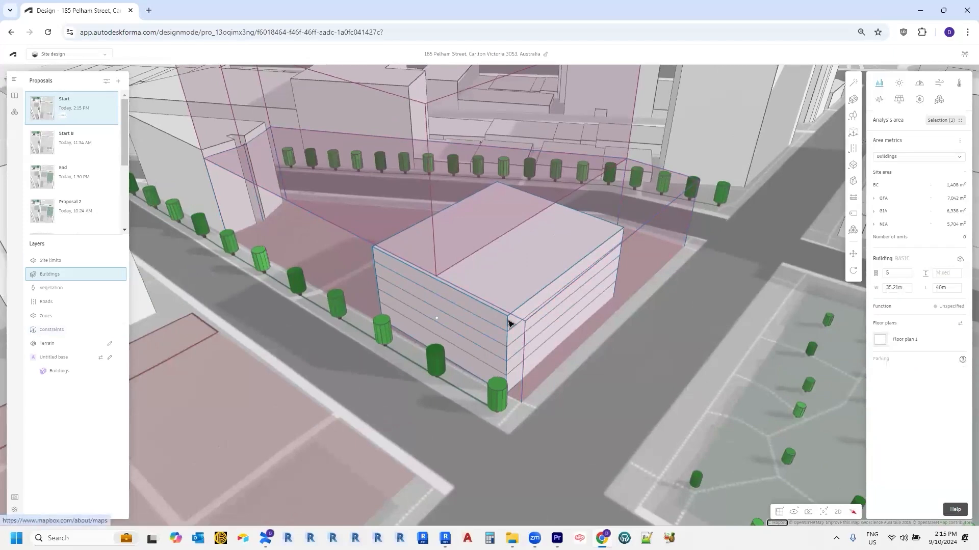
{"action": "left_click", "coordinate": [508, 321]}
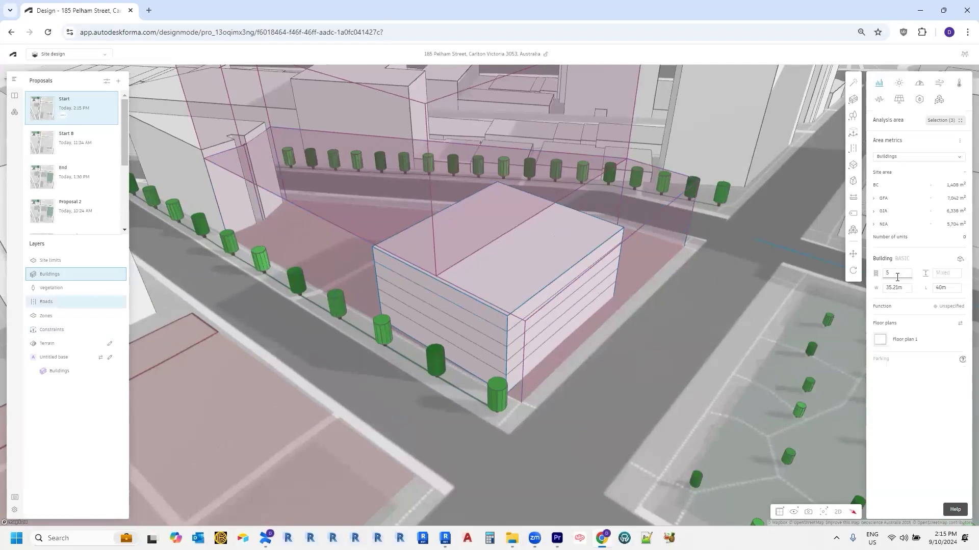
{"action": "type", "text": "6"}
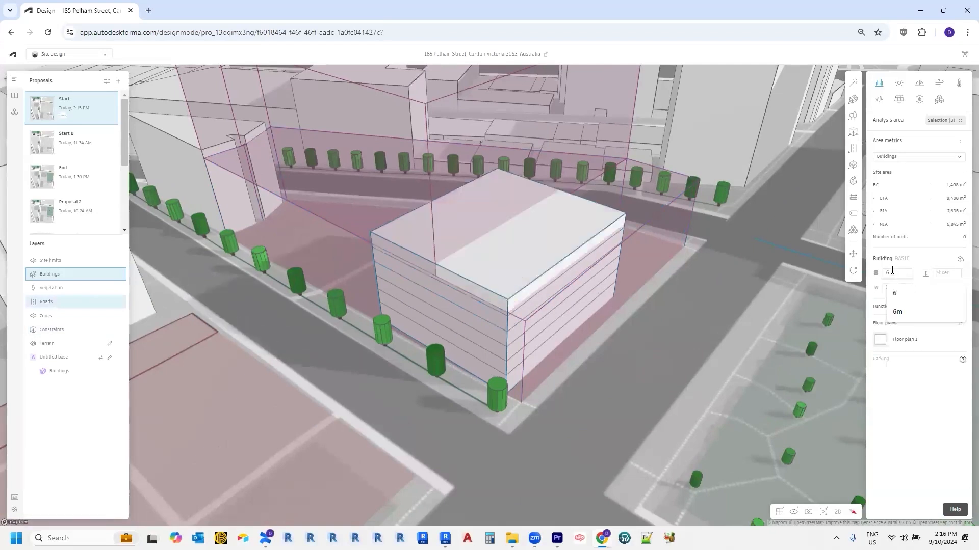
Step: Narrow the top floor to 17.6 m wide, undoing a first failed resize
{"action": "left_click", "coordinate": [566, 260]}
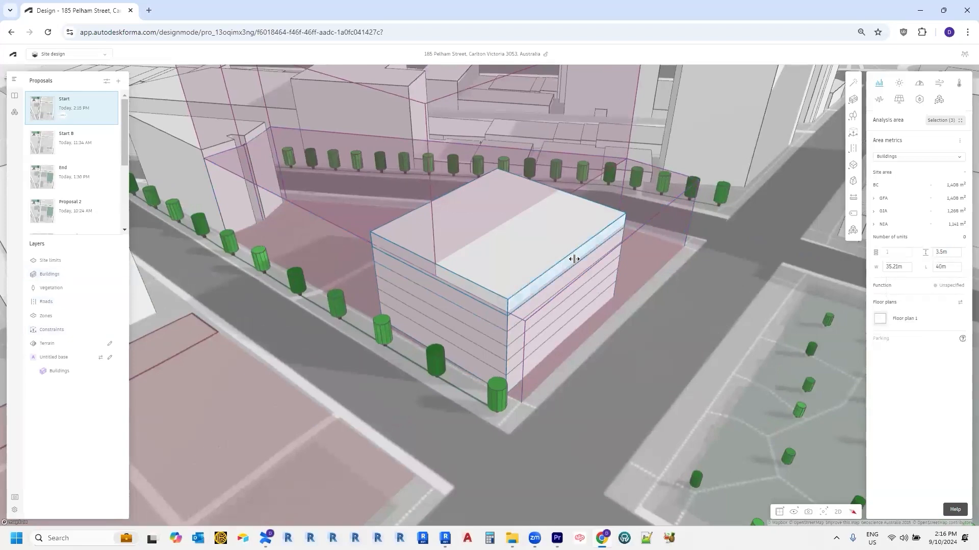
{"action": "left_click_drag", "start_coordinate": [574, 259], "coordinate": [579, 186]}
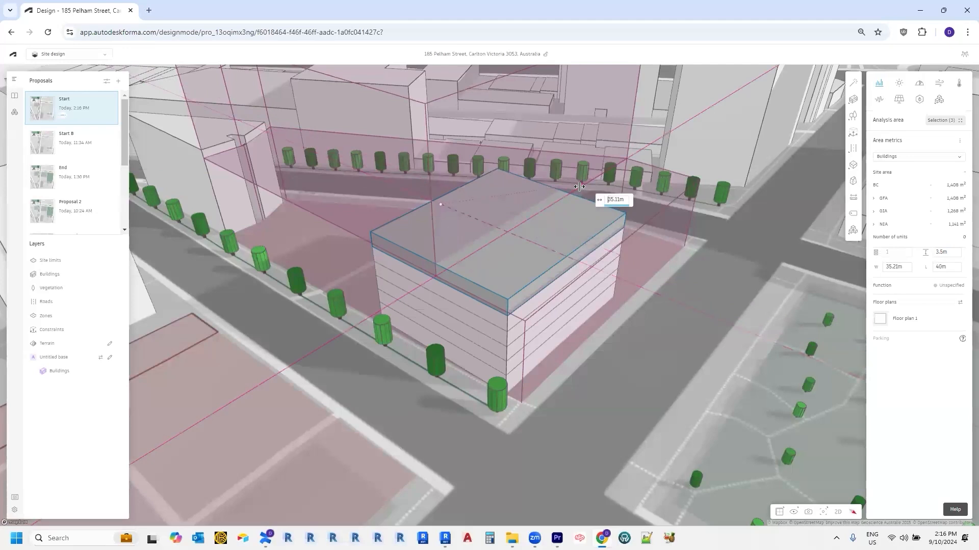
{"action": "left_click_drag", "start_coordinate": [581, 190], "coordinate": [581, 191]}
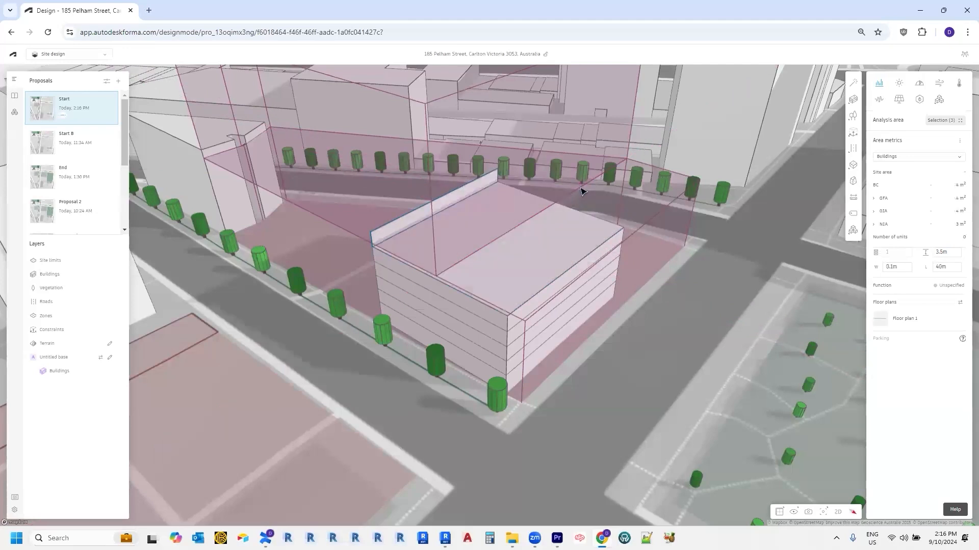
{"action": "key", "text": "ctrl+z"}
{"action": "left_click", "coordinate": [571, 263]}
{"action": "left_click_drag", "start_coordinate": [572, 259], "coordinate": [554, 244]}
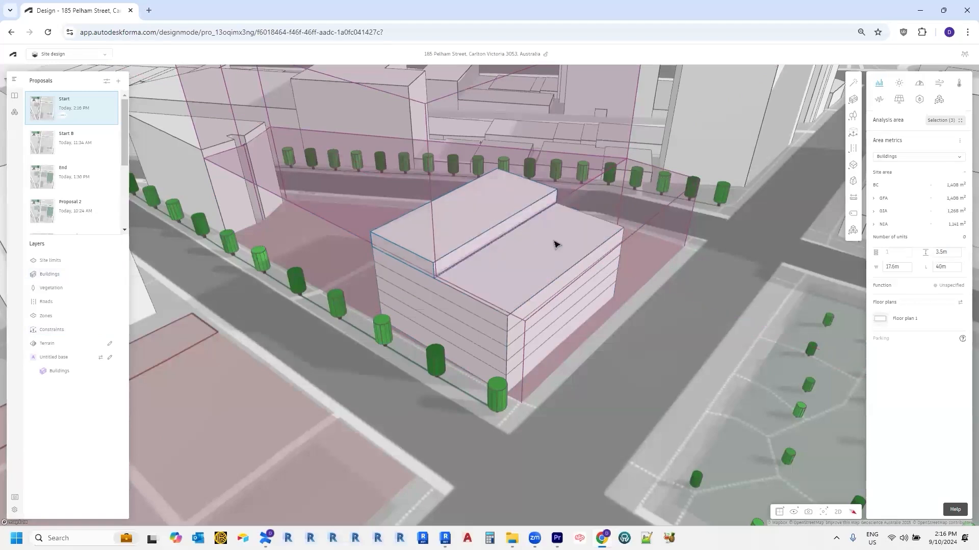
{"action": "right_click_drag", "start_coordinate": [504, 272], "coordinate": [495, 234]}
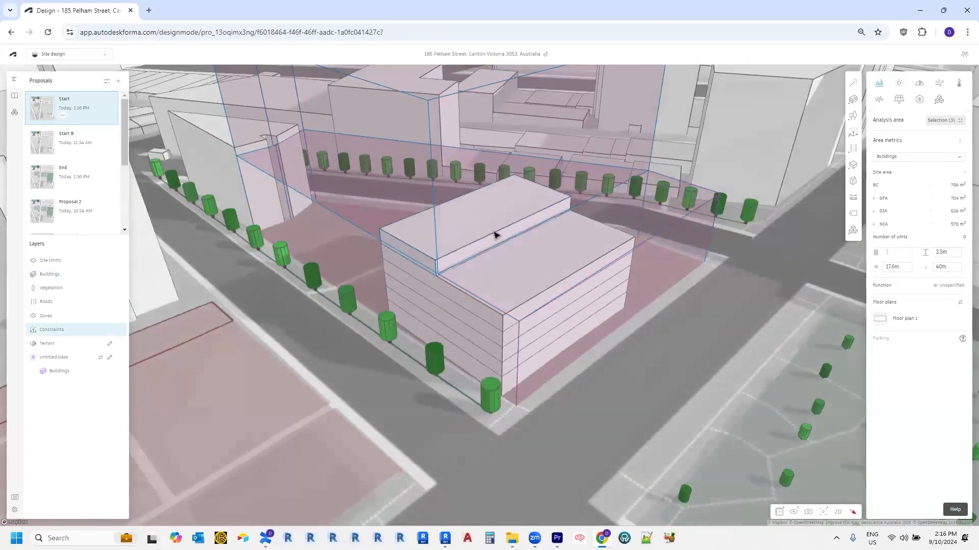
{"action": "key", "text": "Escape"}
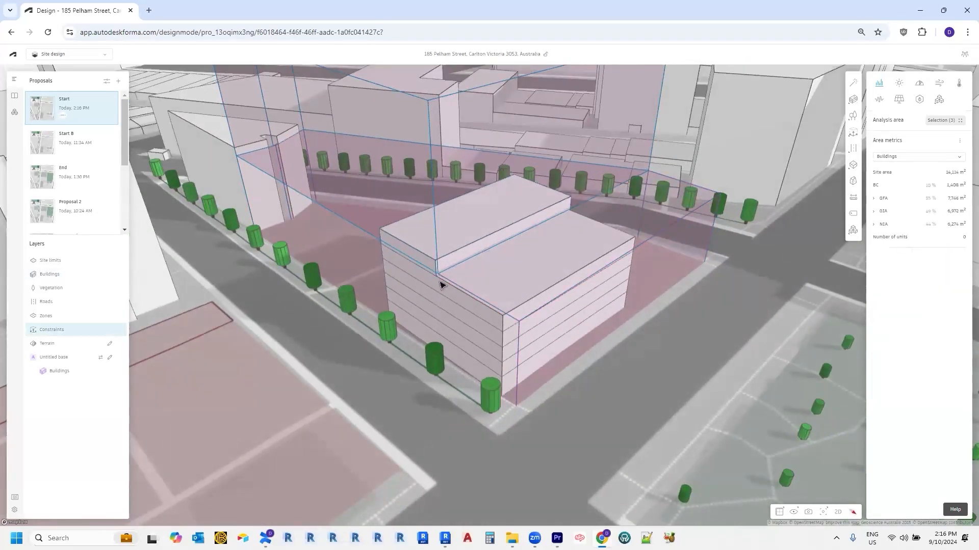
{"action": "mouse_move", "coordinate": [489, 267]}
{"action": "right_mouse_down"}
{"action": "mouse_move", "coordinate": [490, 289]}
{"action": "mouse_move", "coordinate": [484, 272]}
{"action": "right_mouse_up"}
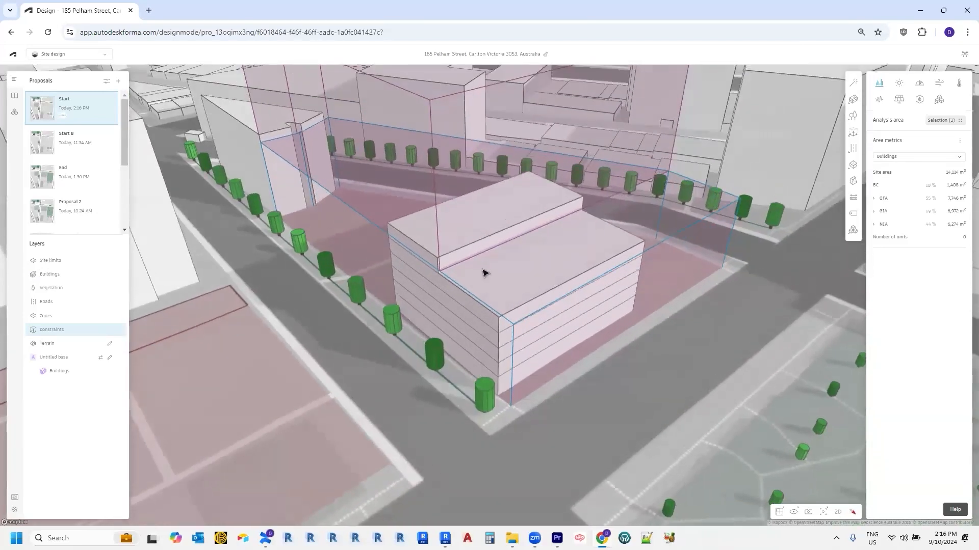
{"action": "middle_click_drag", "start_coordinate": [485, 277], "coordinate": [501, 268]}
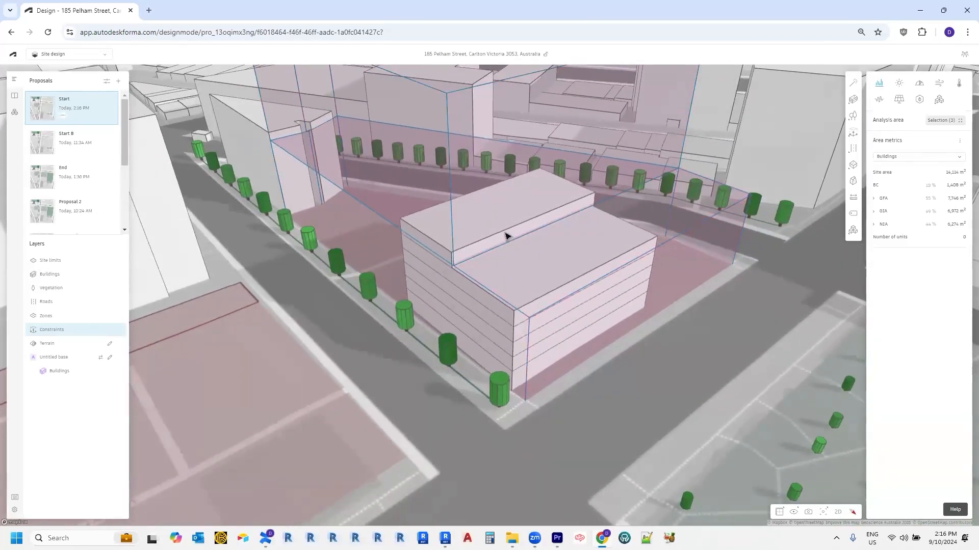
{"action": "scroll", "coordinate": [514, 236], "scroll_direction": "up", "scroll_amount": 1}
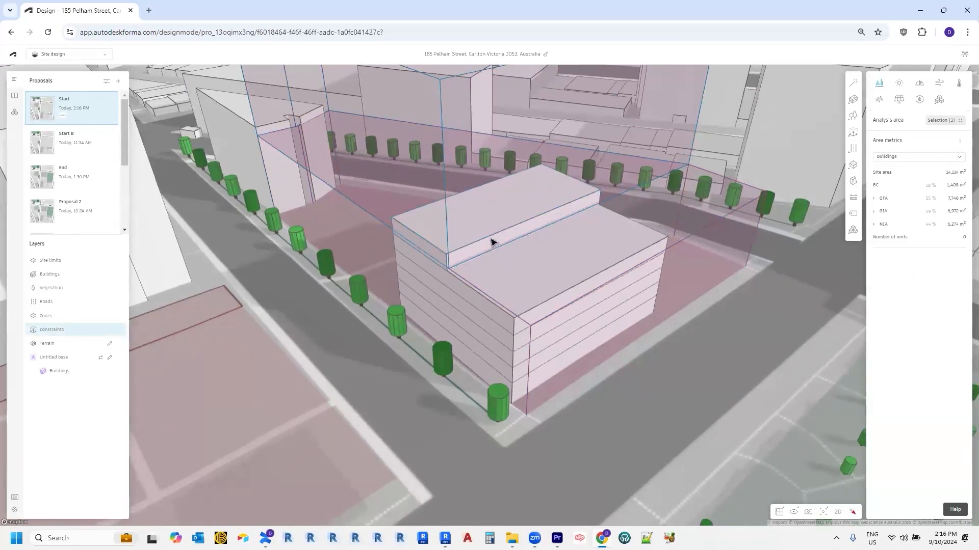
{"action": "scroll", "coordinate": [464, 270], "scroll_direction": "up", "scroll_amount": 1}
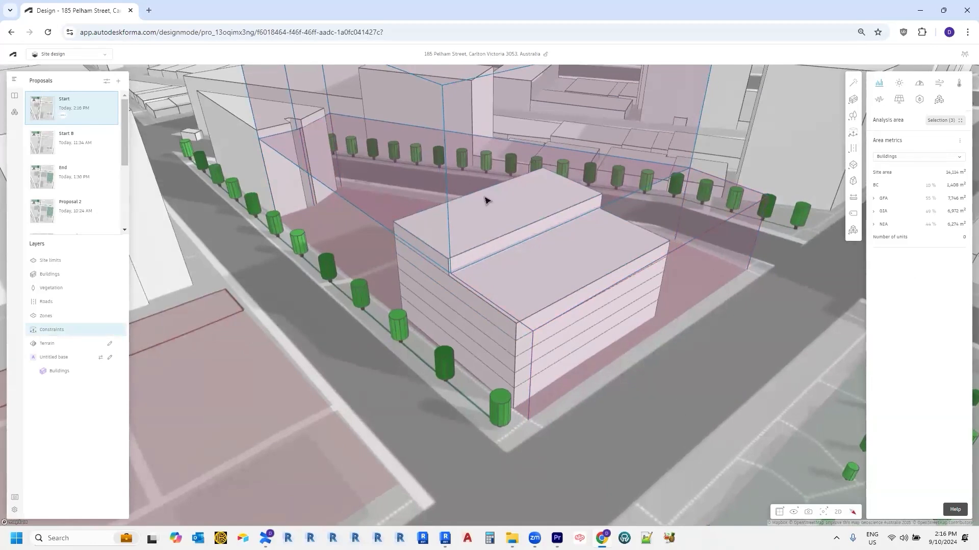
{"action": "scroll", "coordinate": [530, 275], "scroll_direction": "up", "scroll_amount": 1}
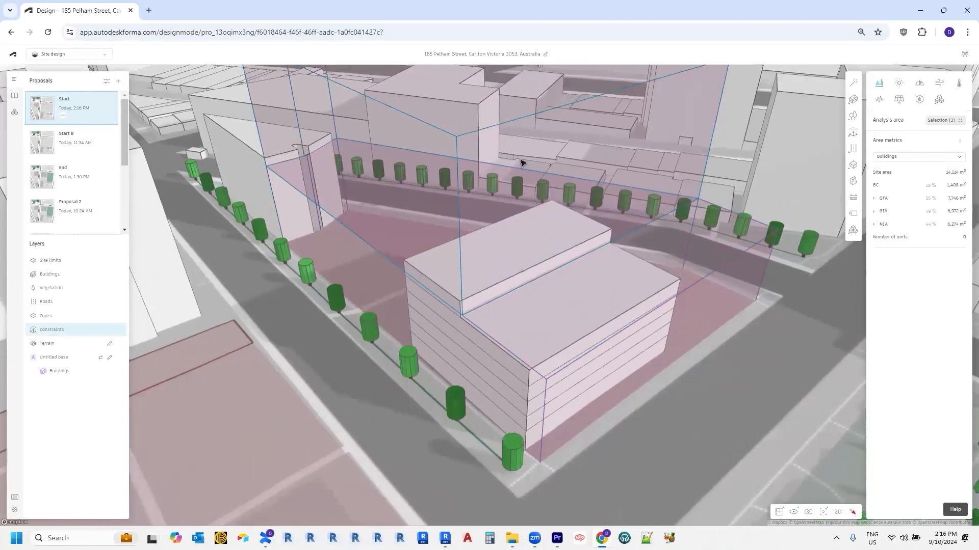
{"action": "scroll", "coordinate": [533, 347], "scroll_direction": "up", "scroll_amount": 1}
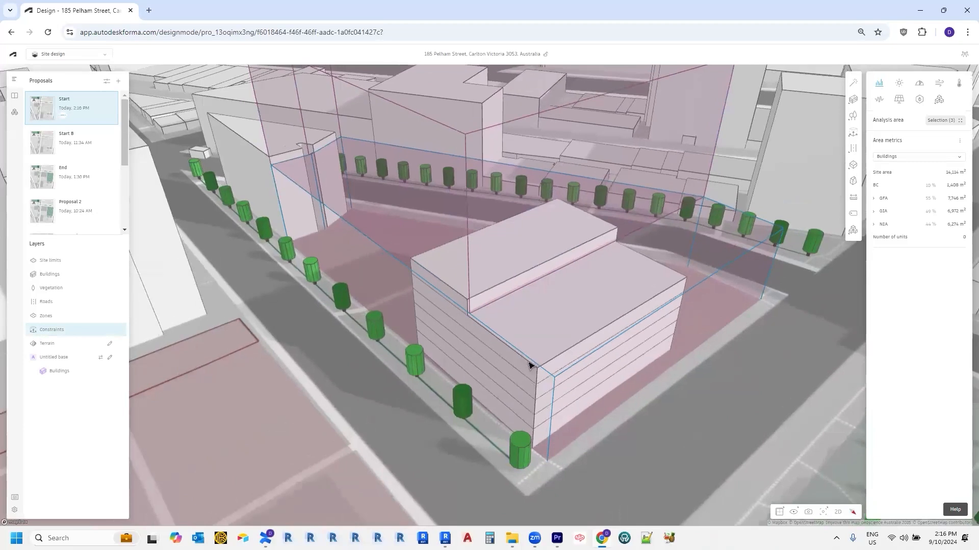
{"action": "left_click", "coordinate": [498, 286]}
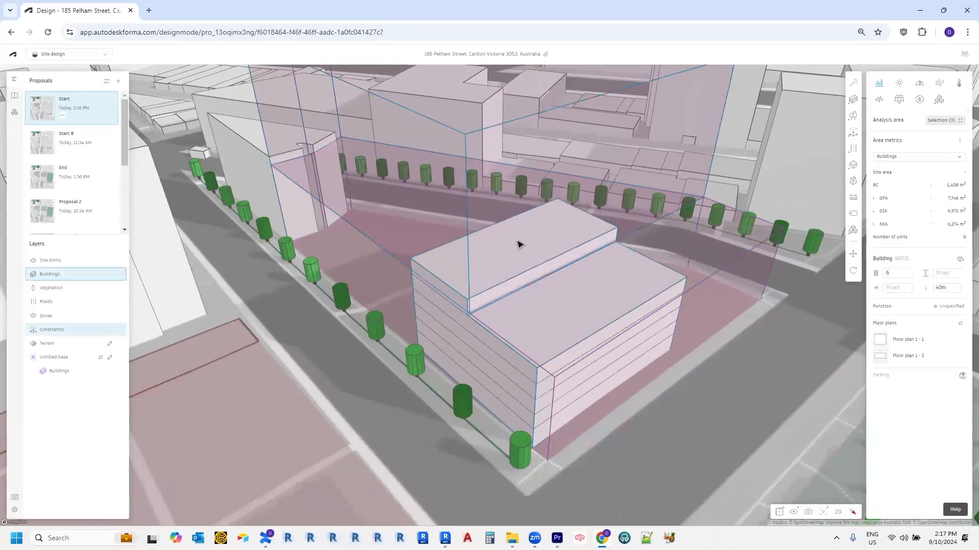
Step: Drag the narrow upper block up to 14 storeys, lifting GFA to 13,380 m²
{"action": "left_click_drag", "start_coordinate": [516, 239], "coordinate": [517, 125]}
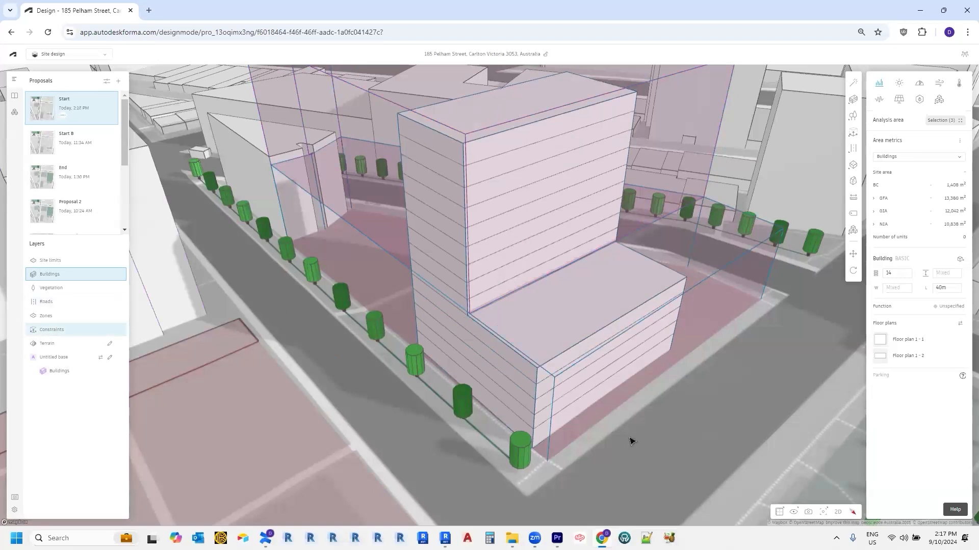
{"action": "scroll", "coordinate": [406, 424], "scroll_direction": "down", "scroll_amount": 1}
{"action": "middle_click_drag", "start_coordinate": [567, 455], "coordinate": [560, 425]}
{"action": "scroll", "coordinate": [474, 490], "scroll_direction": "down", "scroll_amount": 1}
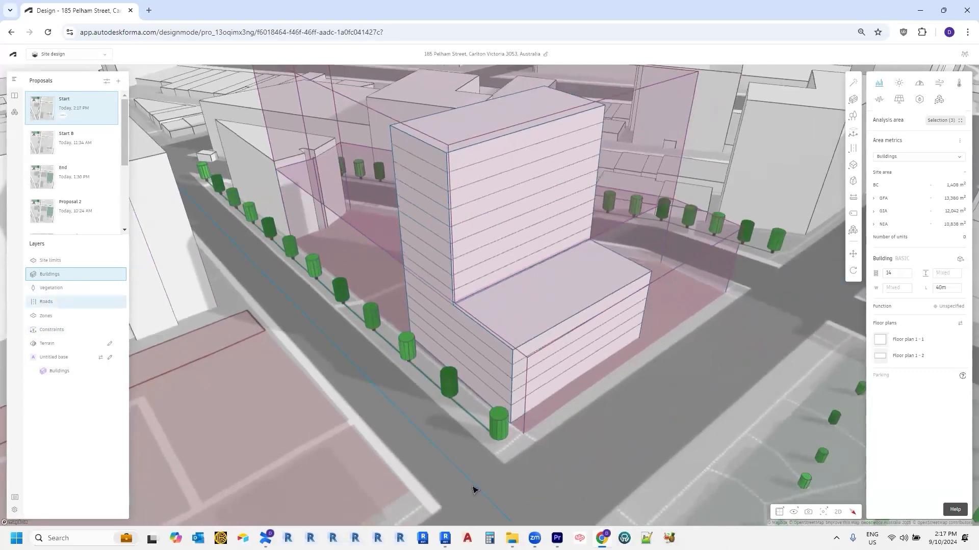
{"action": "middle_click_drag", "start_coordinate": [506, 465], "coordinate": [536, 448]}
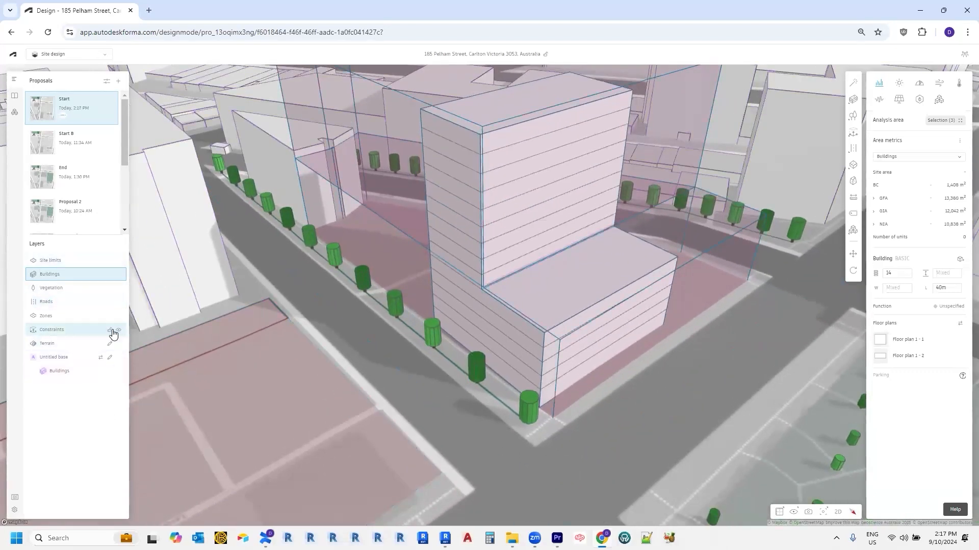
{"action": "left_click", "coordinate": [85, 335]}
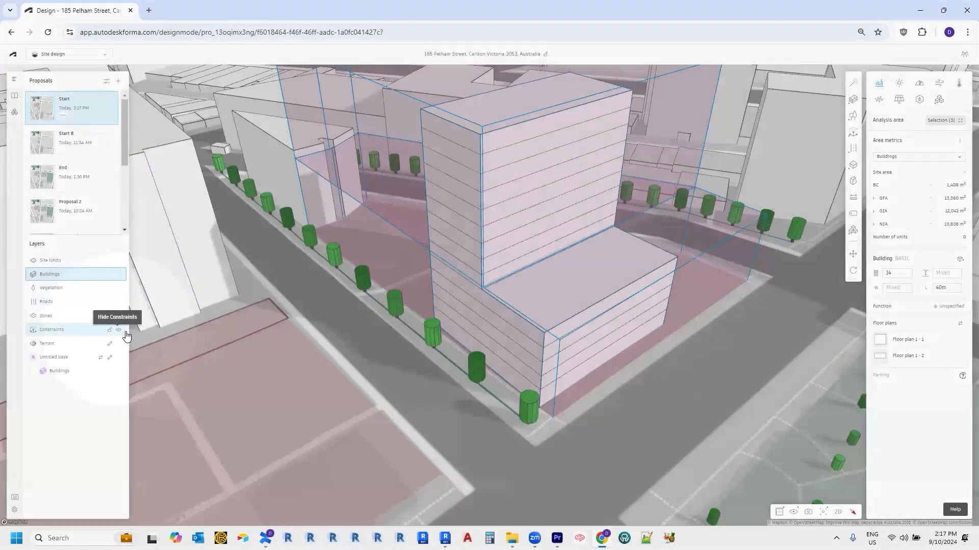
{"action": "left_click", "coordinate": [119, 331]}
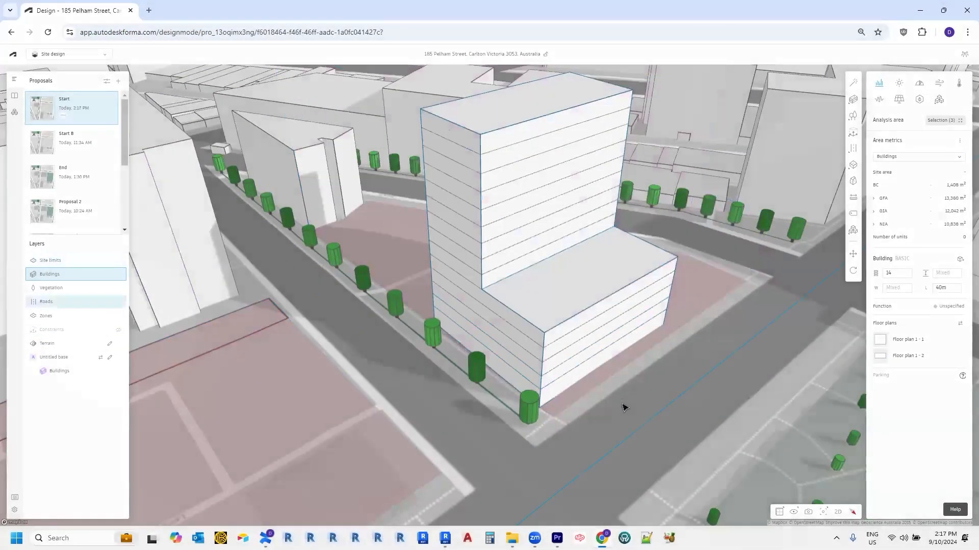
{"action": "scroll", "coordinate": [622, 410], "scroll_direction": "up", "scroll_amount": 1}
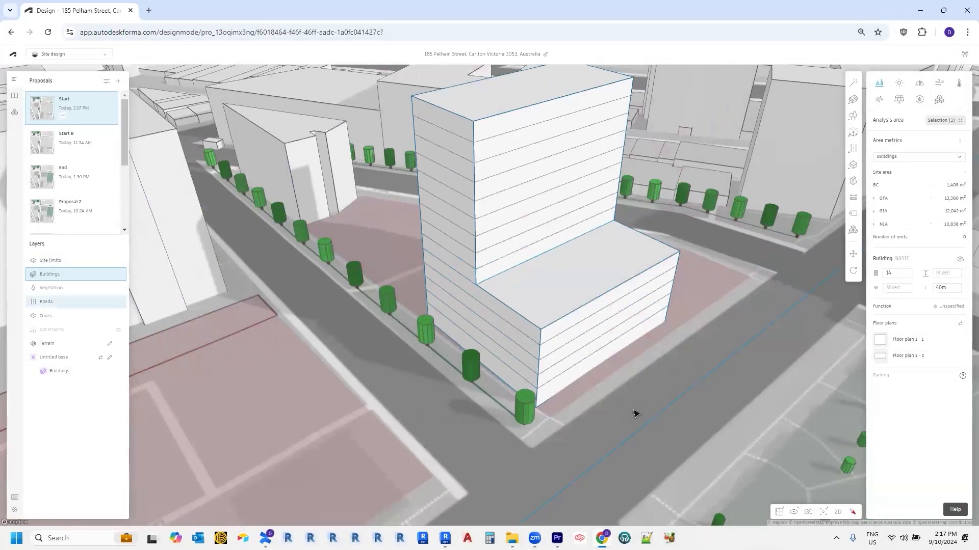
{"action": "scroll", "coordinate": [633, 411], "scroll_direction": "down", "scroll_amount": 1}
{"action": "right_click_drag", "start_coordinate": [613, 422], "coordinate": [573, 387]}
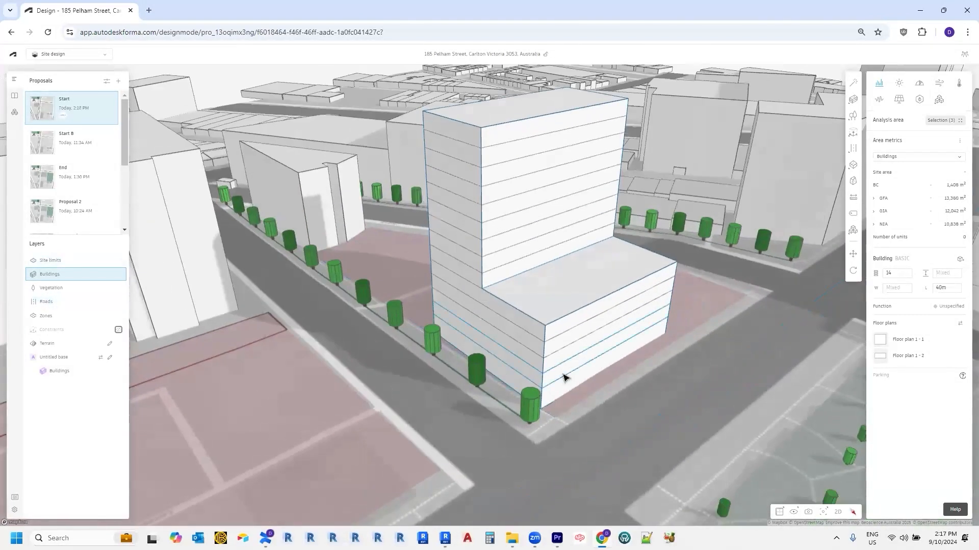
{"action": "left_click", "coordinate": [564, 377]}
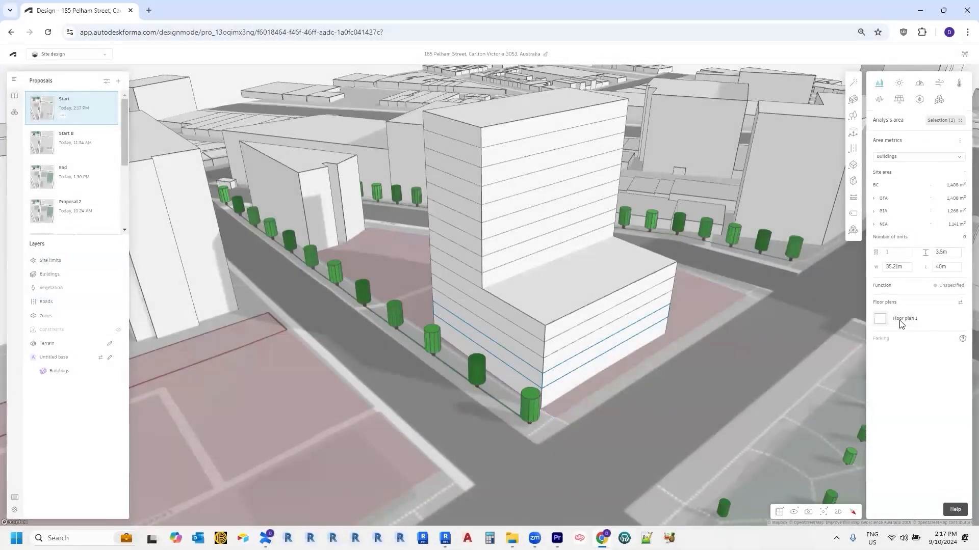
Step: Open Floor plan 1 in the editor and rotate the floor plate north-up
{"action": "left_click", "coordinate": [900, 321]}
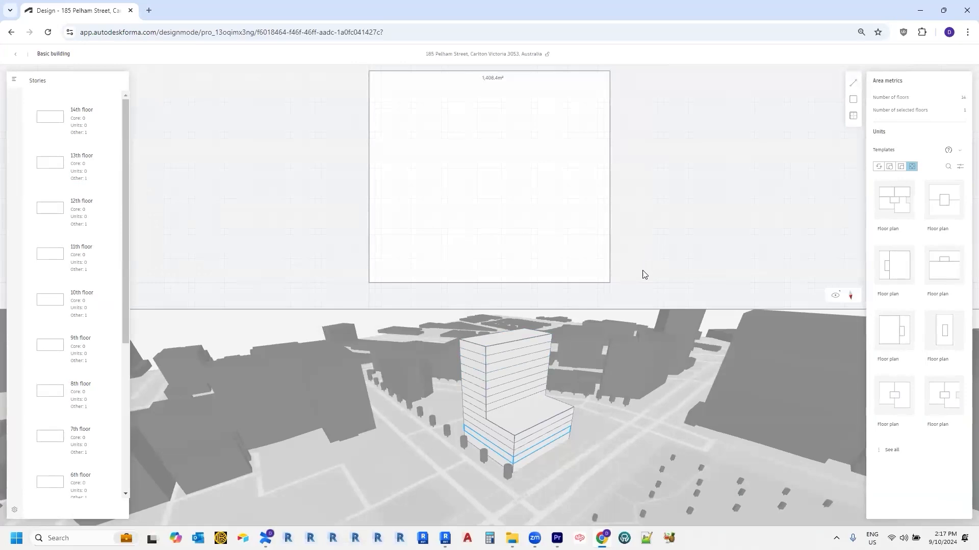
{"action": "middle_click_drag", "start_coordinate": [444, 258], "coordinate": [452, 262]}
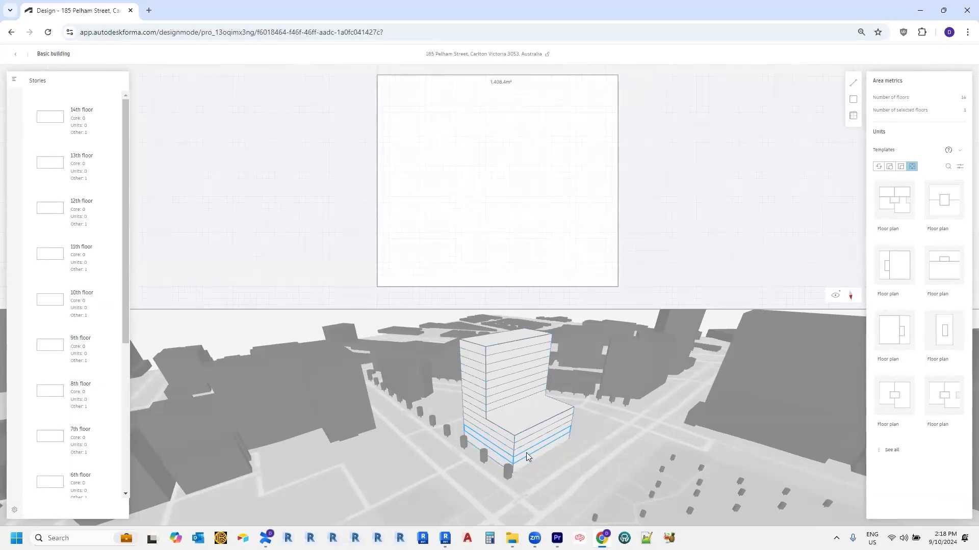
{"action": "left_click", "coordinate": [854, 84]}
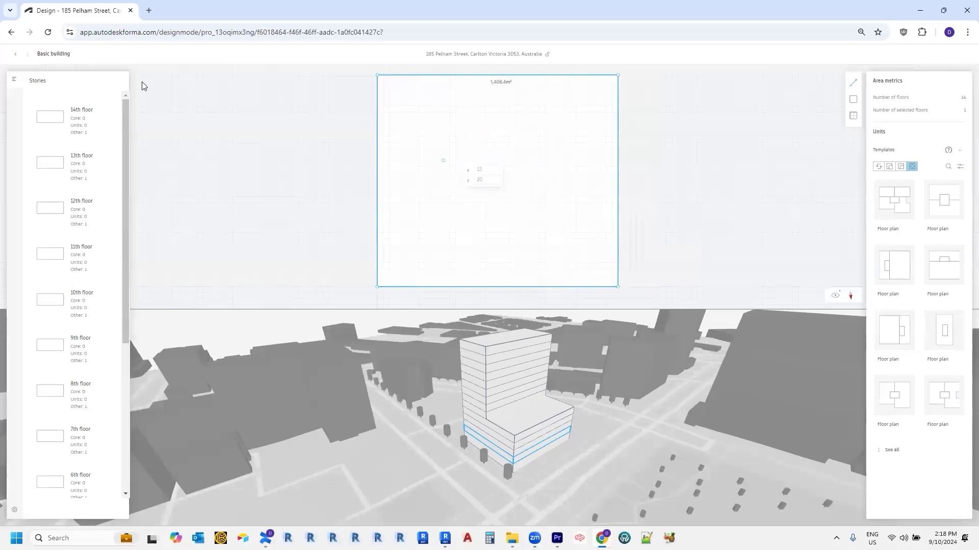
{"action": "left_click", "coordinate": [851, 302]}
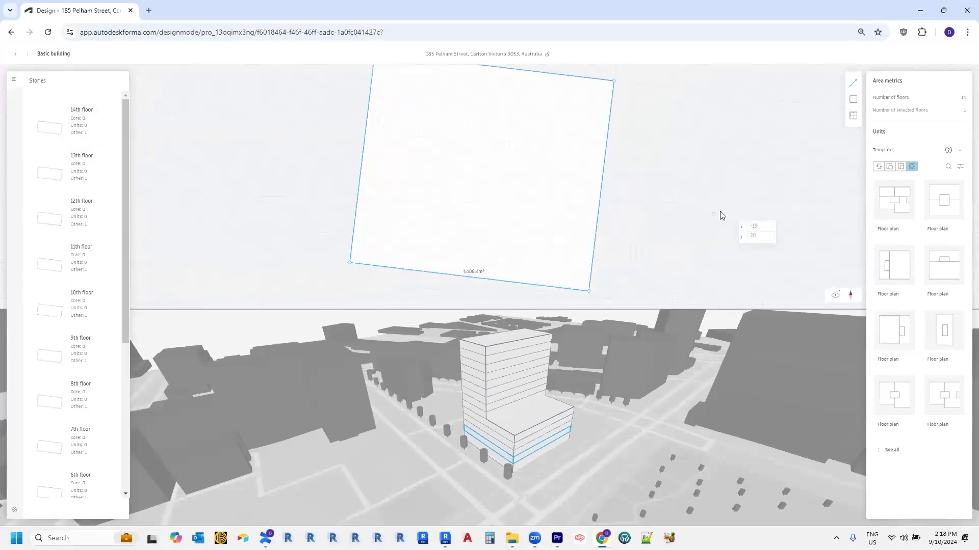
{"action": "left_click", "coordinate": [850, 302]}
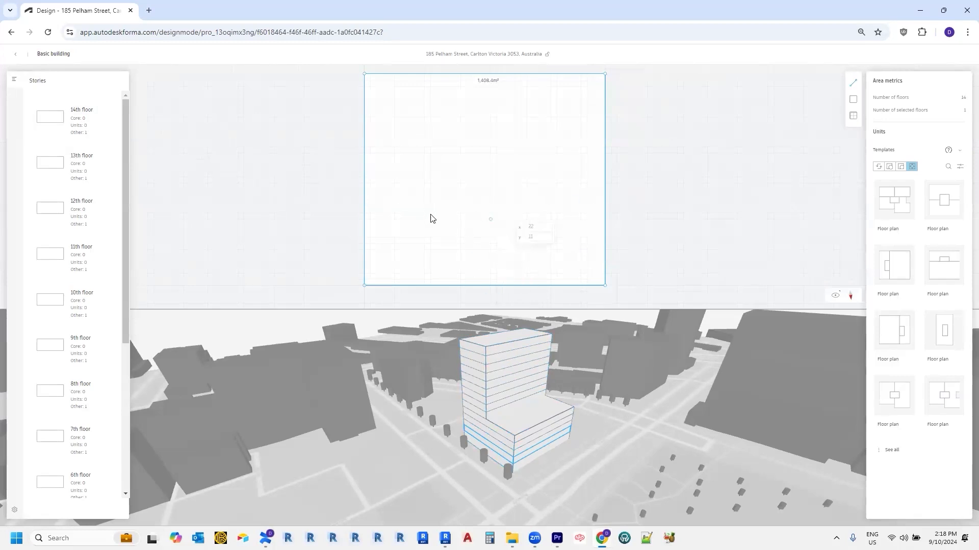
Step: Draw a 66 m² core rectangle inside the floor plate
{"action": "left_click", "coordinate": [852, 99]}
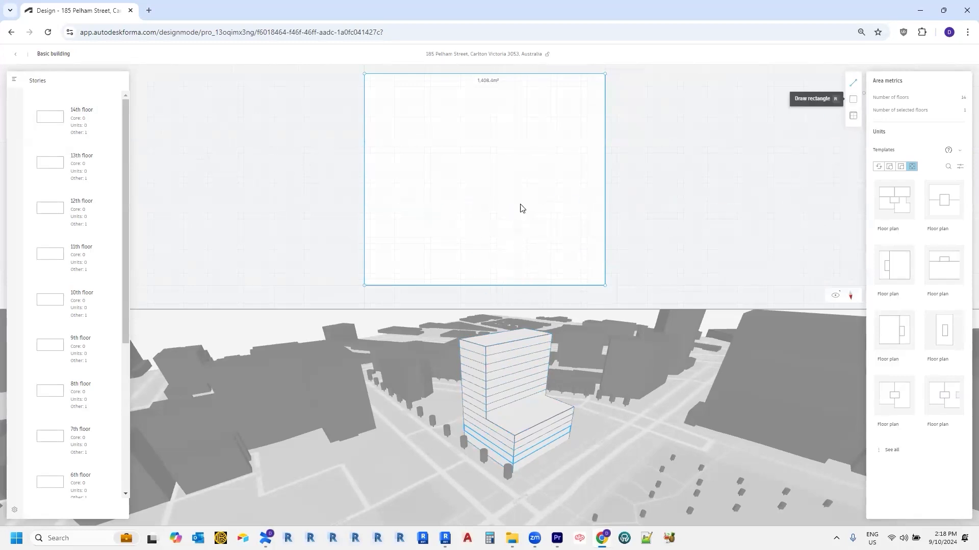
{"action": "left_click", "coordinate": [455, 209]}
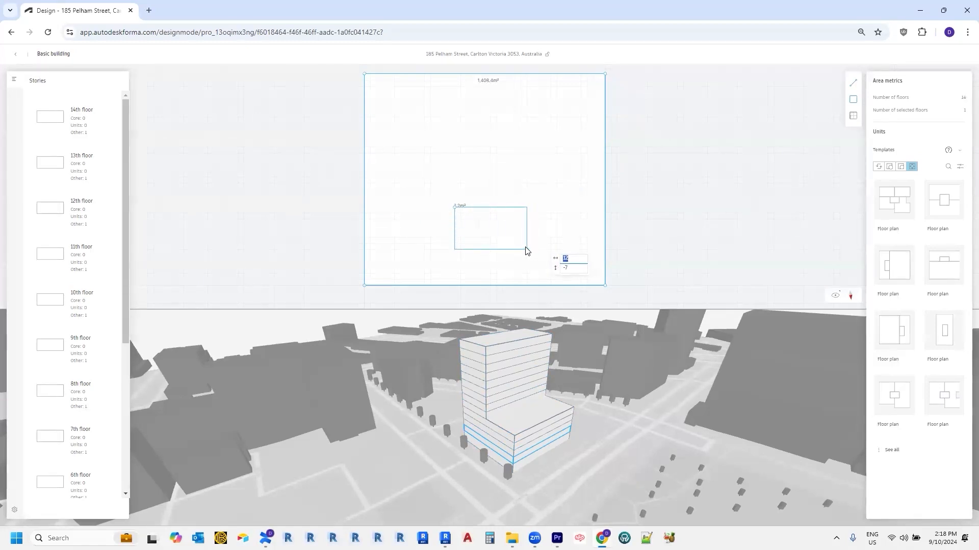
{"action": "left_click", "coordinate": [526, 250]}
{"action": "scroll", "coordinate": [509, 235], "scroll_direction": "up", "scroll_amount": 1}
{"action": "scroll", "coordinate": [536, 235], "scroll_direction": "down", "scroll_amount": 1}
{"action": "middle_click_drag", "start_coordinate": [541, 236], "coordinate": [529, 247]}
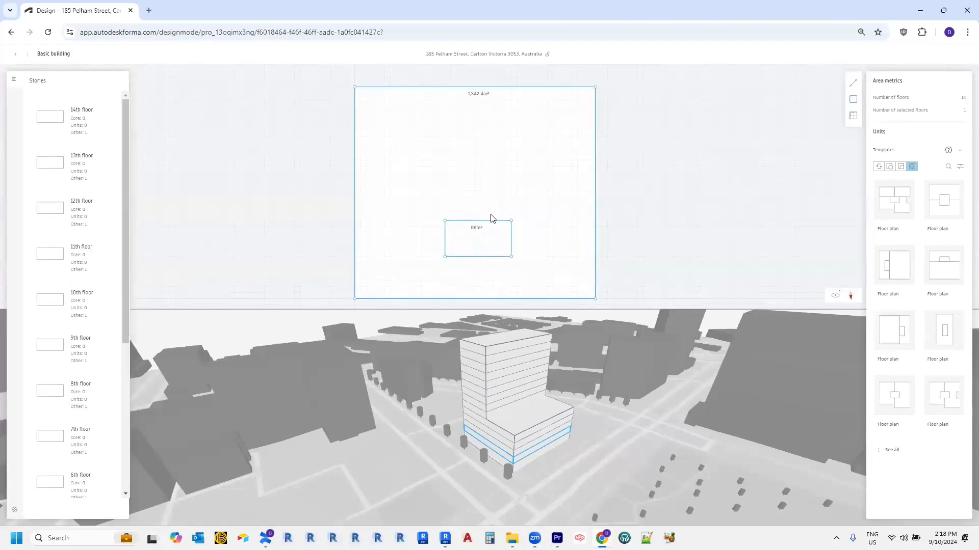
{"action": "middle_click_drag", "start_coordinate": [538, 246], "coordinate": [541, 242]}
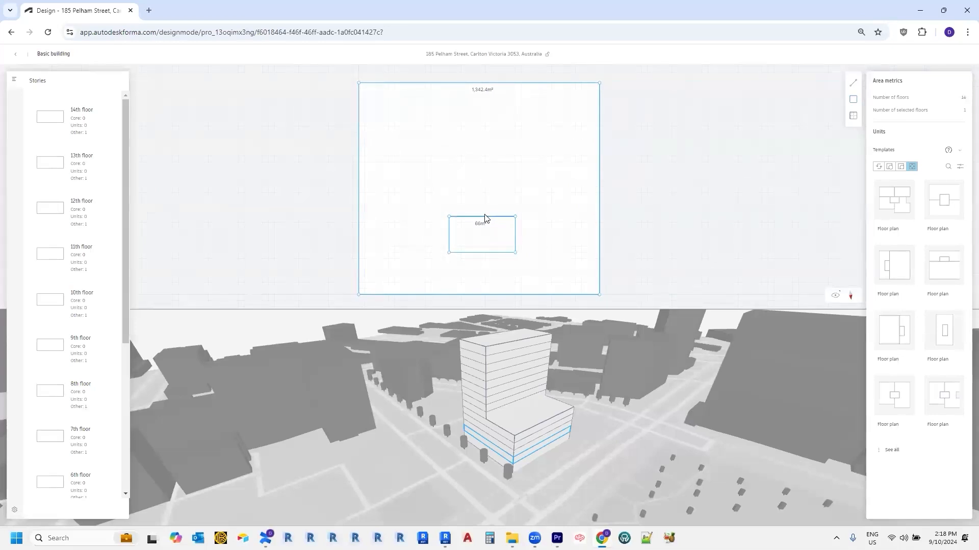
Step: Draw lines from the core's right corners to the plate's top and bottom edges
{"action": "left_click", "coordinate": [855, 86]}
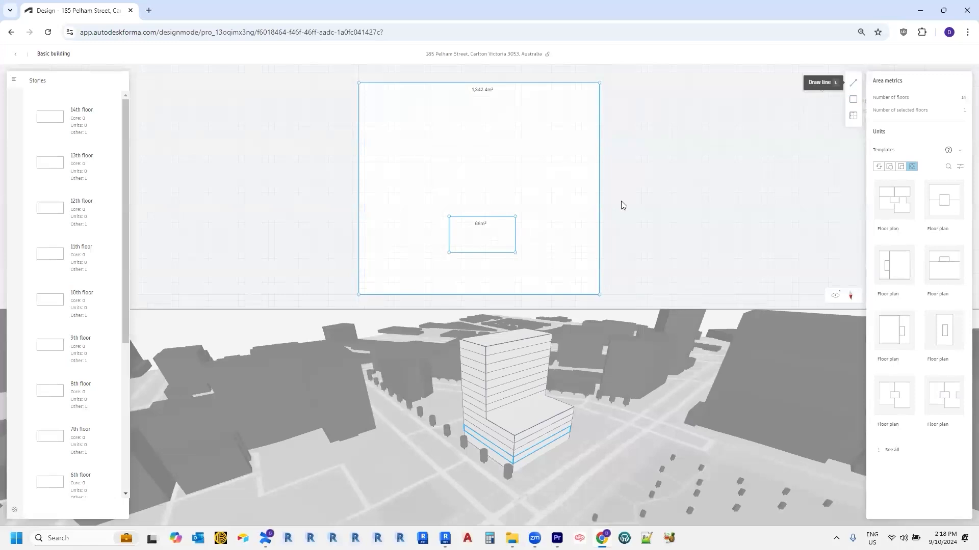
{"action": "left_click", "coordinate": [853, 84]}
{"action": "left_click", "coordinate": [853, 85]}
{"action": "left_click", "coordinate": [515, 217]}
{"action": "left_click", "coordinate": [516, 83]}
{"action": "left_click", "coordinate": [853, 84]}
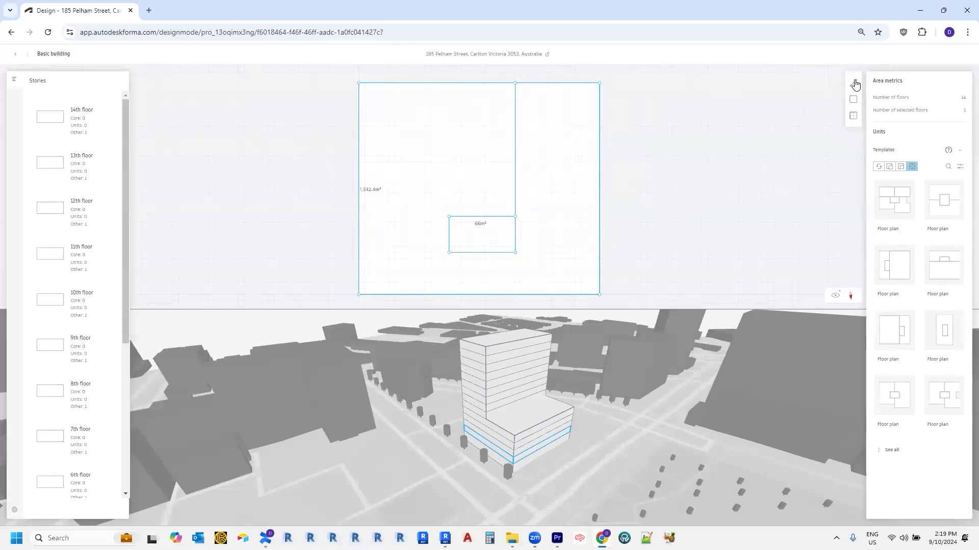
{"action": "left_click", "coordinate": [515, 253]}
{"action": "left_click", "coordinate": [516, 295]}
Step: Set the 66 m² core unit's function to Circulation
{"action": "left_click", "coordinate": [488, 231]}
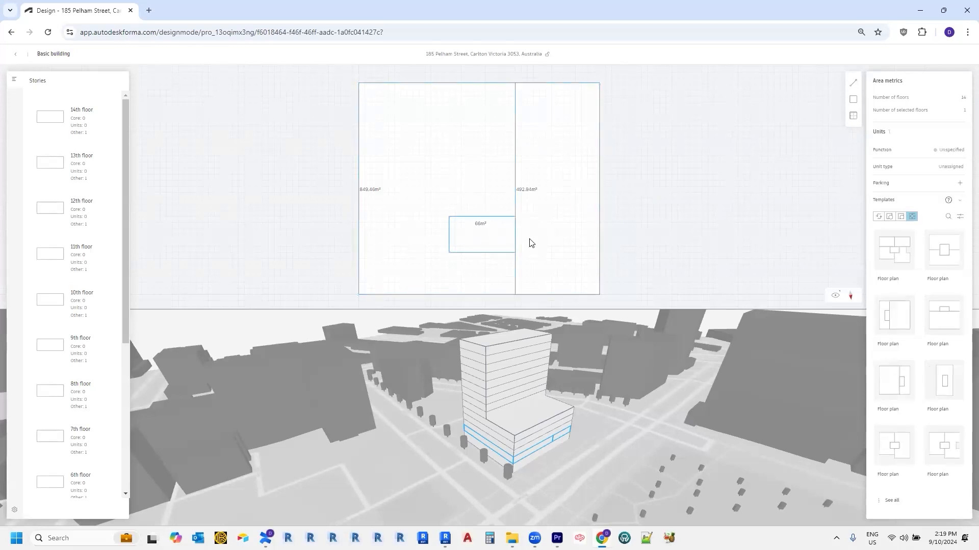
{"action": "left_click", "coordinate": [953, 150]}
{"action": "left_click", "coordinate": [830, 208]}
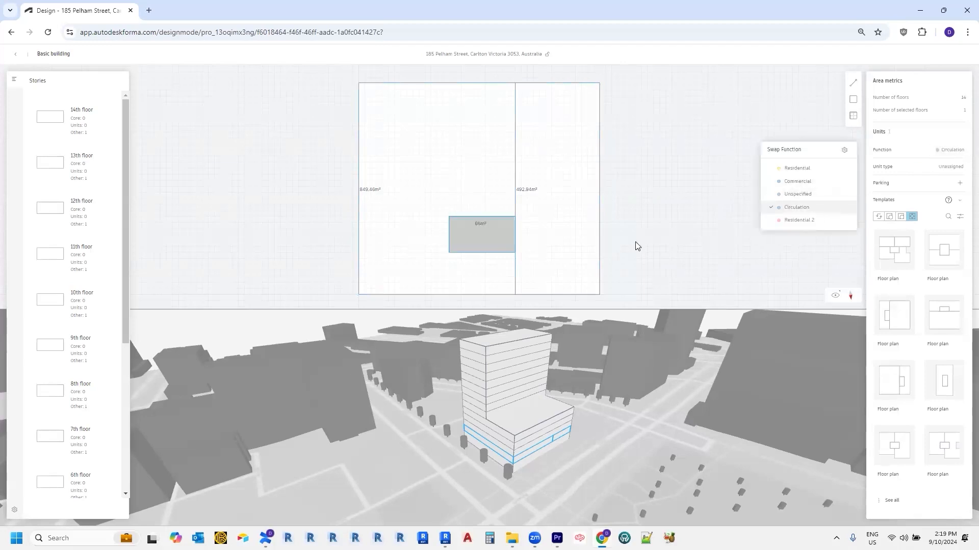
{"action": "left_click", "coordinate": [491, 233]}
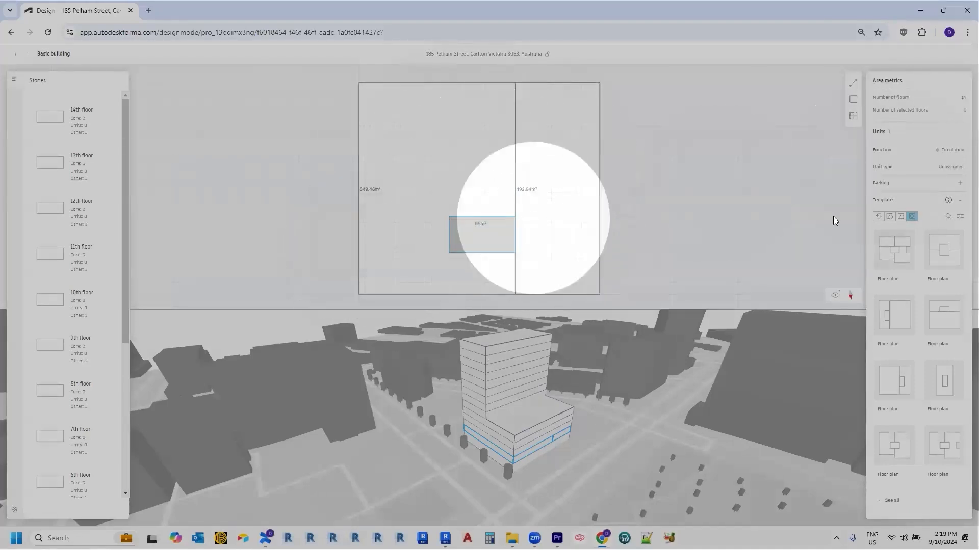
Step: Set the unit type to Living unit, then select the 492.94 m² area for editing
{"action": "left_click", "coordinate": [938, 168]}
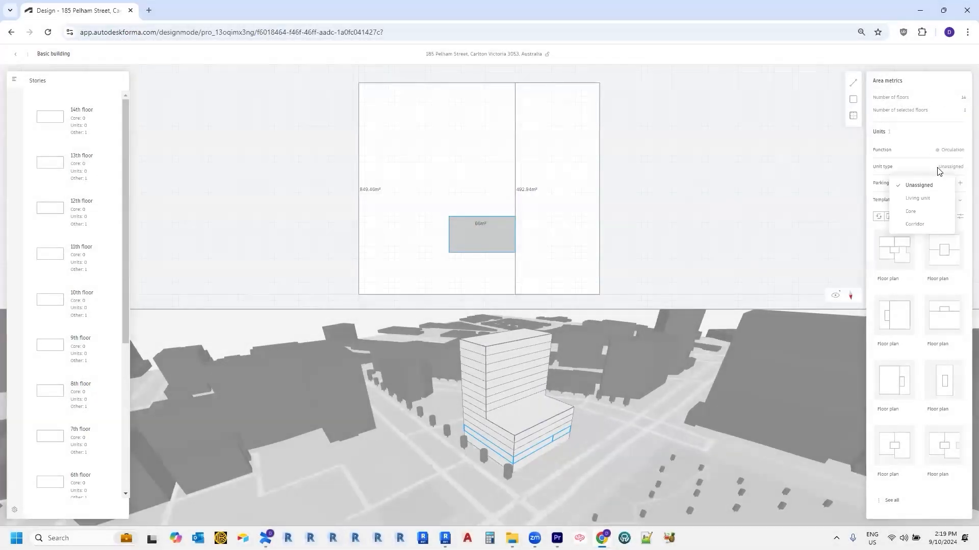
{"action": "left_click", "coordinate": [916, 200]}
{"action": "left_click", "coordinate": [530, 200]}
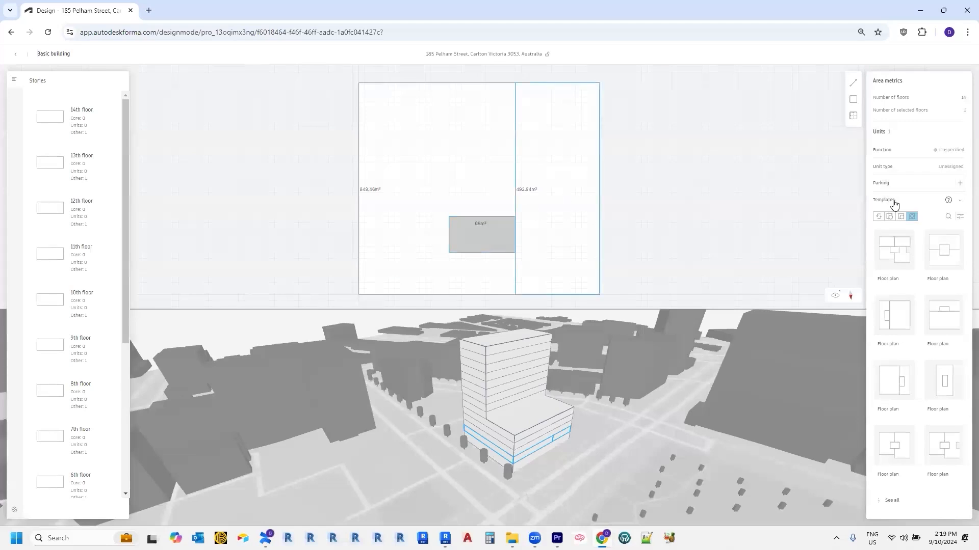
{"action": "left_click", "coordinate": [953, 170]}
Step: Make the 492.94 m² area a Residential Living unit and set the 849.66 m² area to Residential
{"action": "left_click", "coordinate": [945, 200]}
{"action": "left_click", "coordinate": [951, 156]}
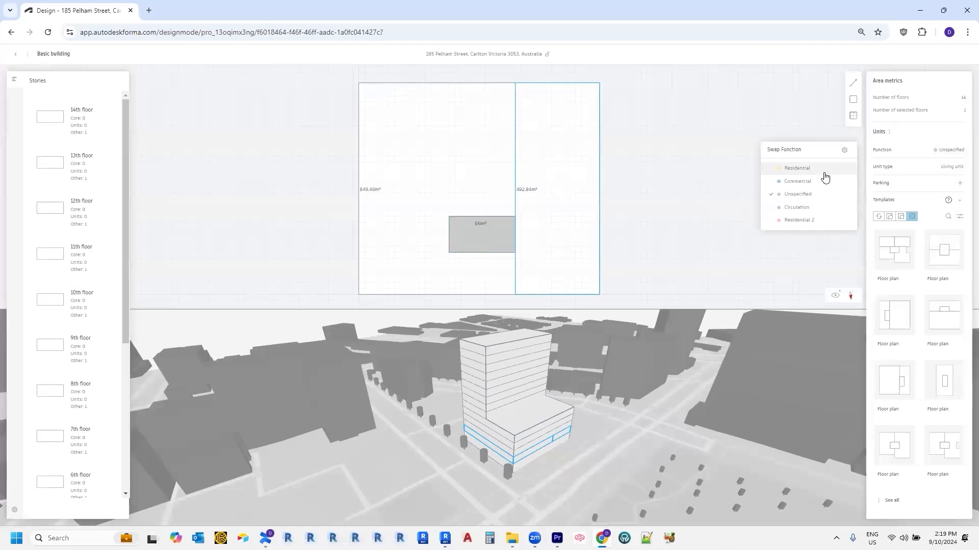
{"action": "left_click", "coordinate": [823, 170]}
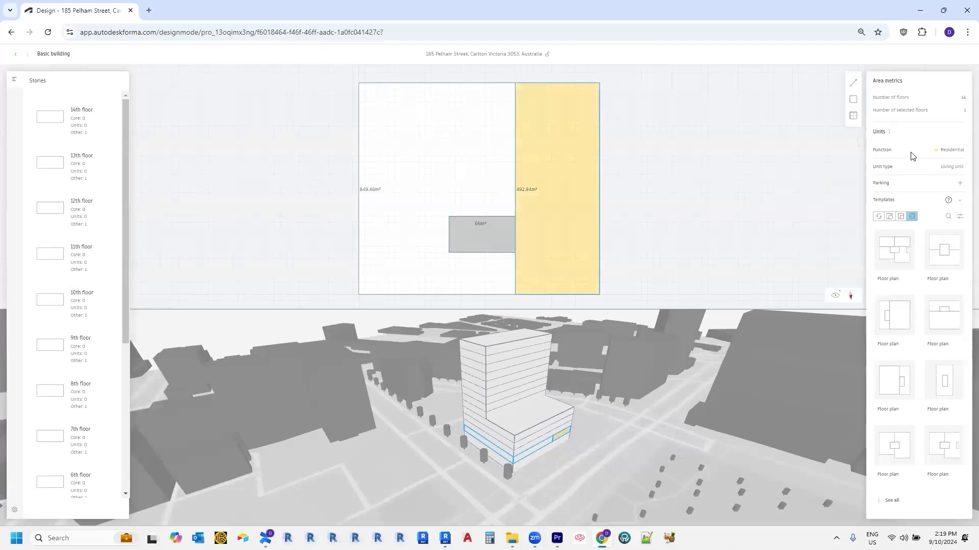
{"action": "left_click", "coordinate": [414, 173]}
{"action": "left_click", "coordinate": [941, 154]}
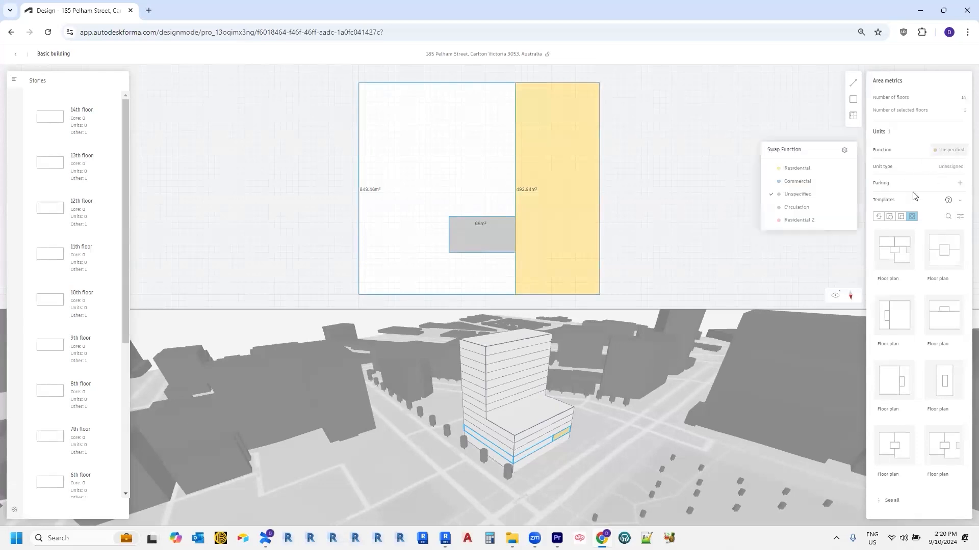
{"action": "left_click", "coordinate": [816, 169]}
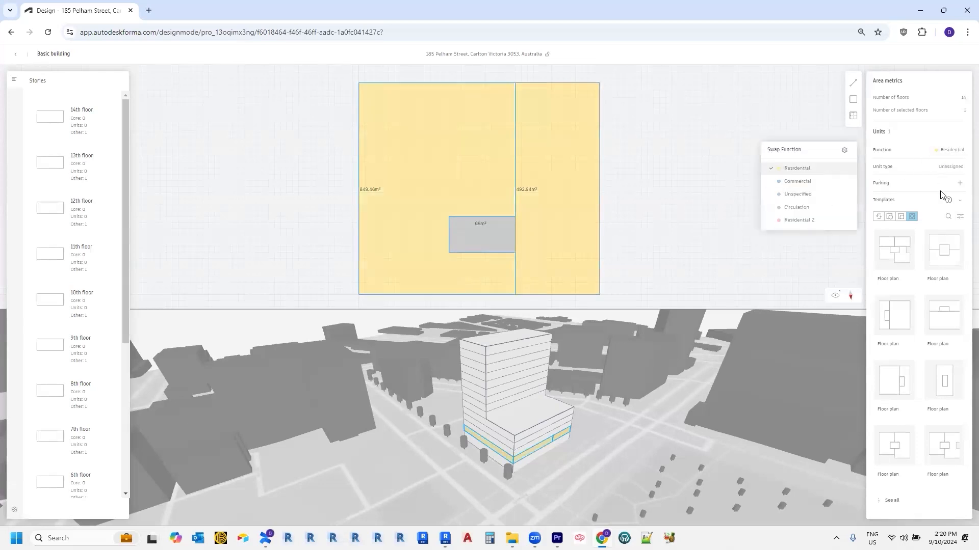
{"action": "left_click", "coordinate": [643, 261]}
Step: Add the 2nd floor's plan to the template library
{"action": "scroll", "coordinate": [123, 280], "scroll_direction": "down", "scroll_amount": 1}
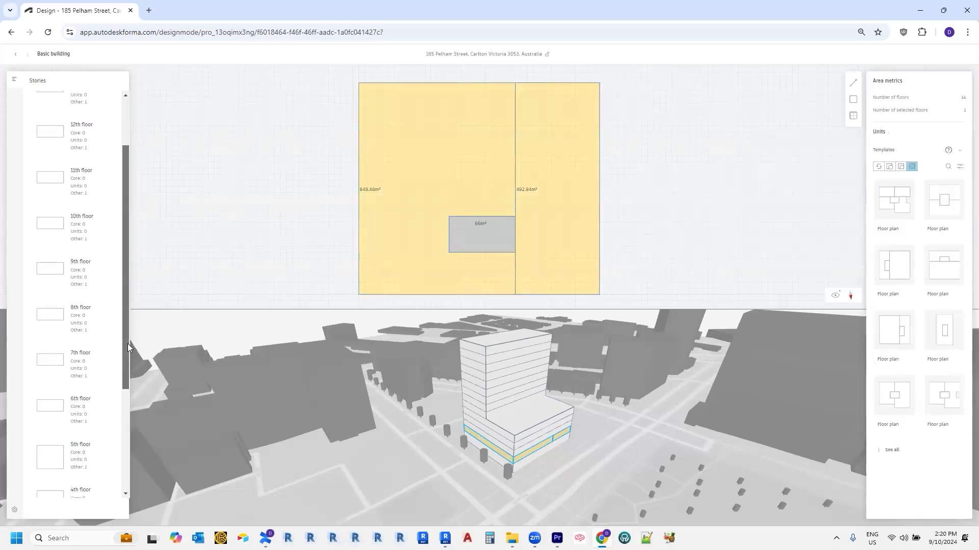
{"action": "scroll", "coordinate": [119, 356], "scroll_direction": "down", "scroll_amount": 5}
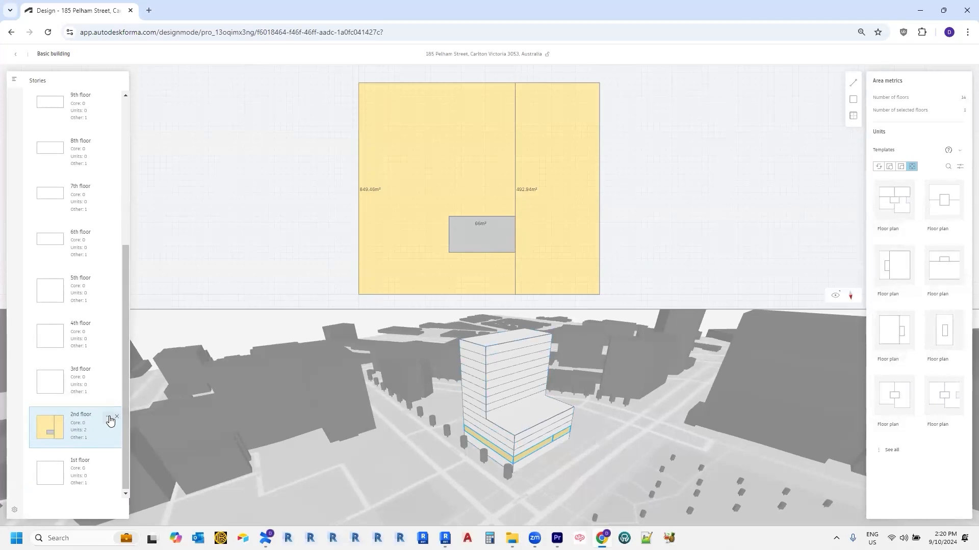
{"action": "left_click", "coordinate": [110, 419]}
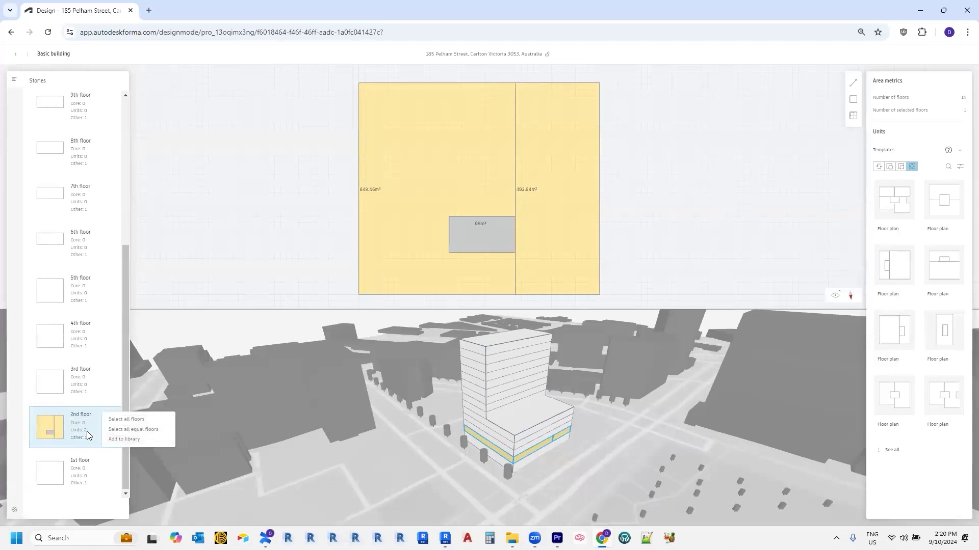
{"action": "left_click", "coordinate": [123, 443]}
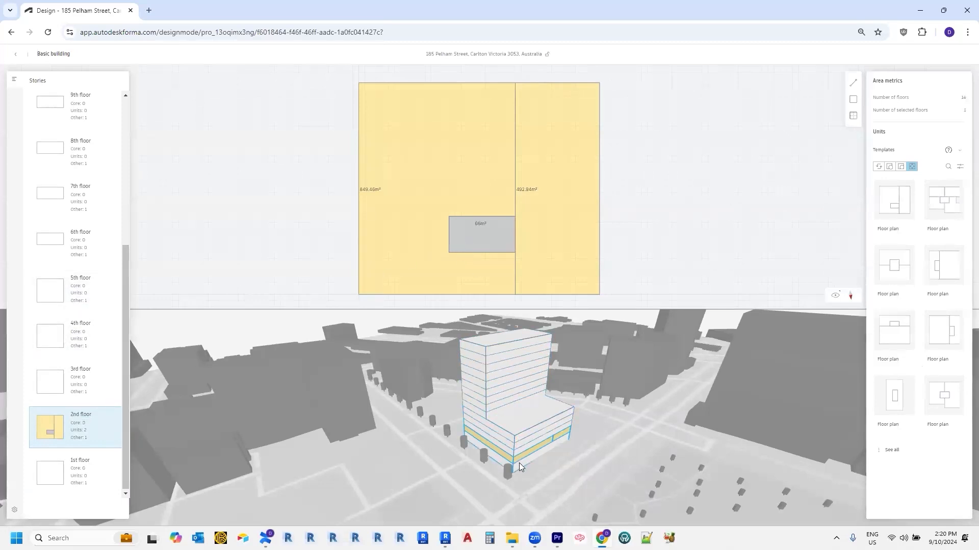
Step: Select the 3rd floor and bring up its options menu
{"action": "mouse_move", "coordinate": [109, 429]}
{"action": "left_click", "coordinate": [108, 420]}
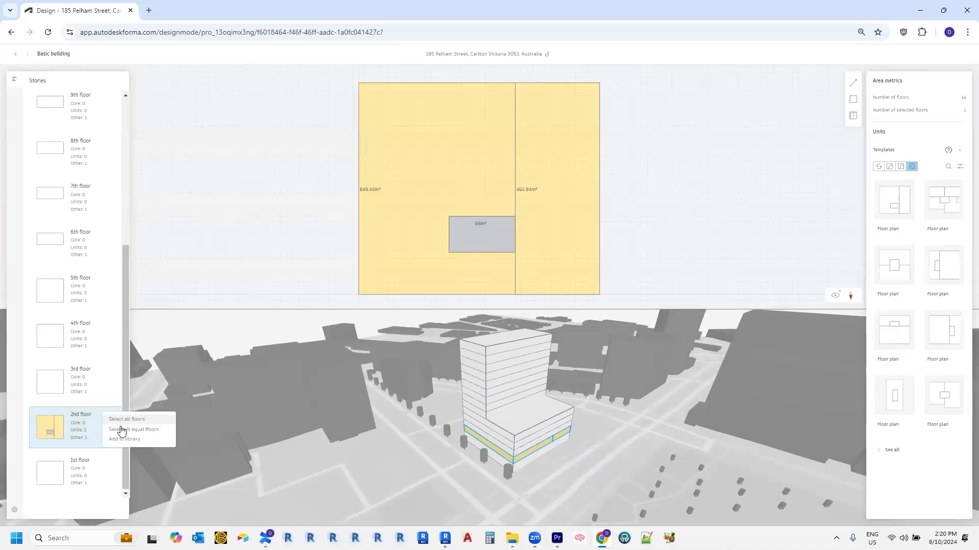
{"action": "left_click", "coordinate": [126, 431]}
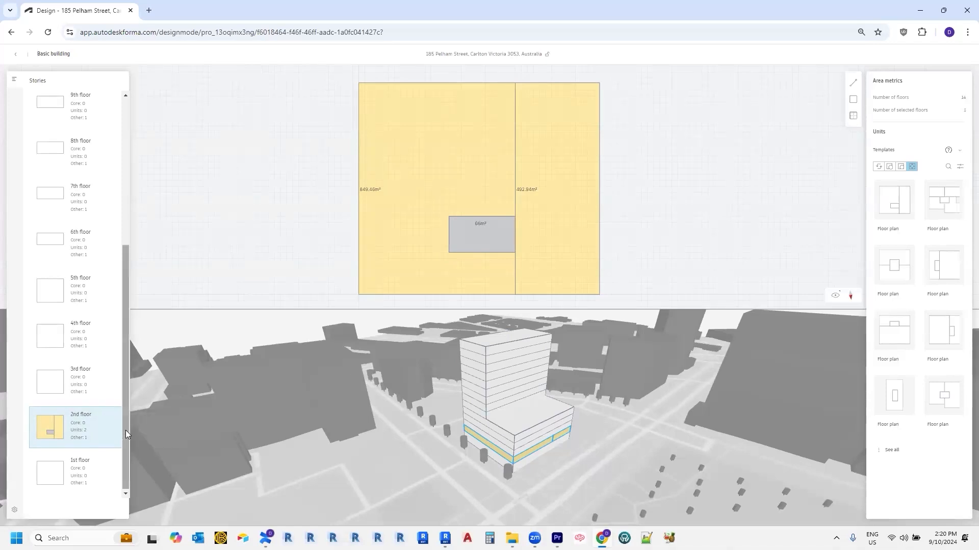
{"action": "left_click", "coordinate": [102, 382]}
{"action": "left_click", "coordinate": [108, 371]}
Step: Select all floors matching the 3rd floor and trial-place the saved 2nd-floor template, then undo it
{"action": "left_click", "coordinate": [108, 390]}
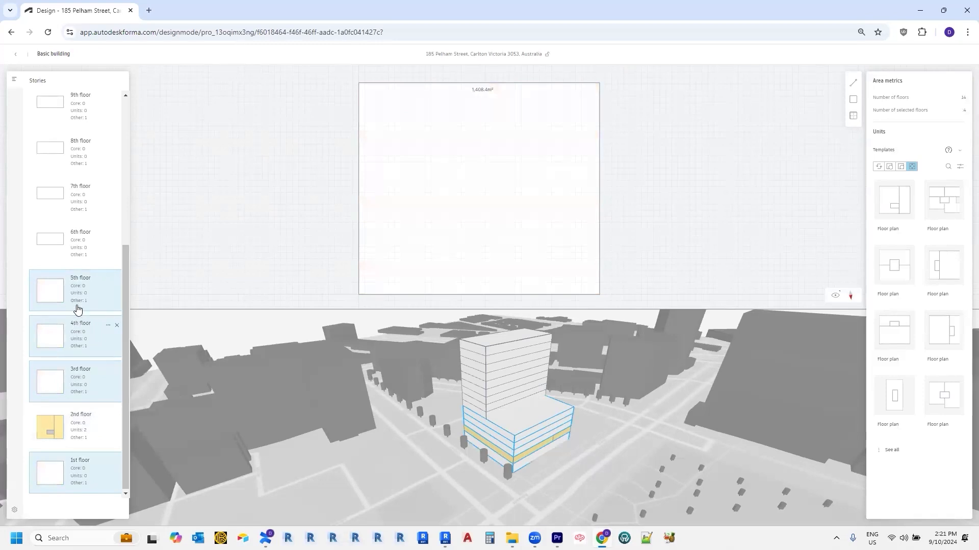
{"action": "left_click", "coordinate": [896, 205]}
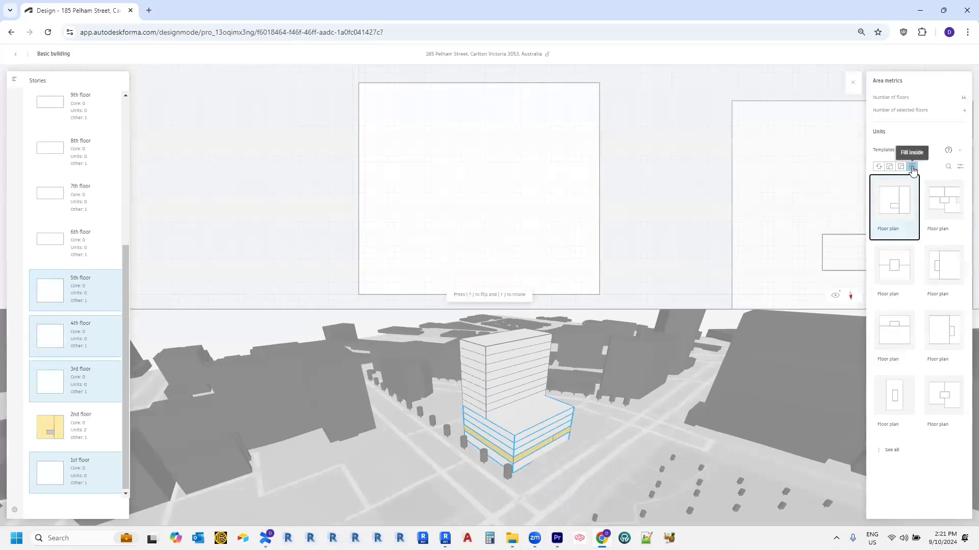
{"action": "left_click", "coordinate": [912, 168]}
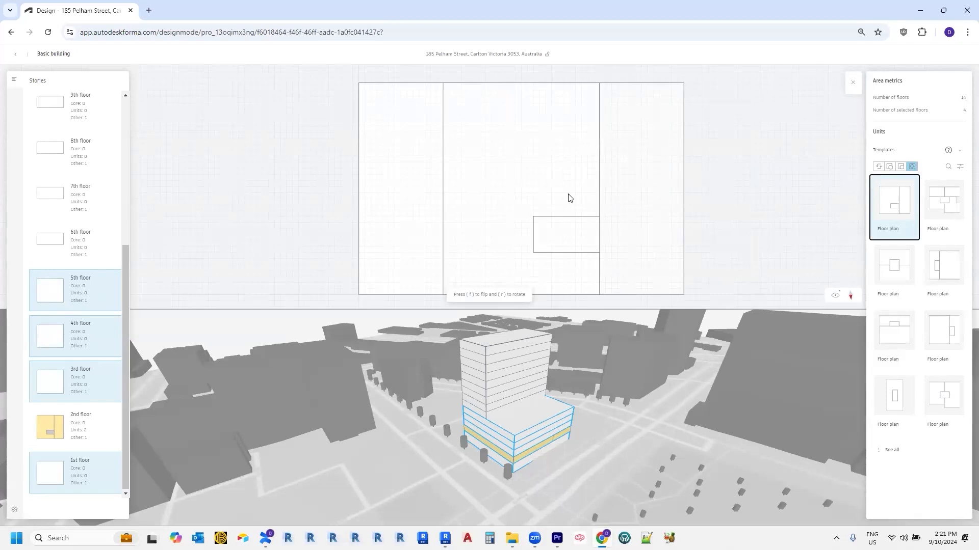
{"action": "left_click", "coordinate": [569, 198]}
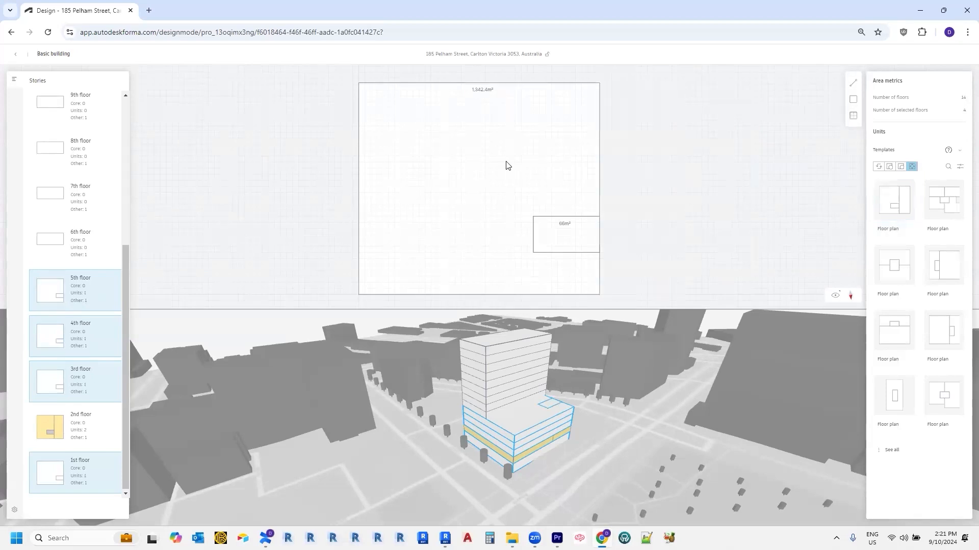
{"action": "key", "text": "ctrl+z"}
Step: Retry placing the first floor-plan template with other placement modes, undoing each attempt
{"action": "left_click", "coordinate": [901, 167]}
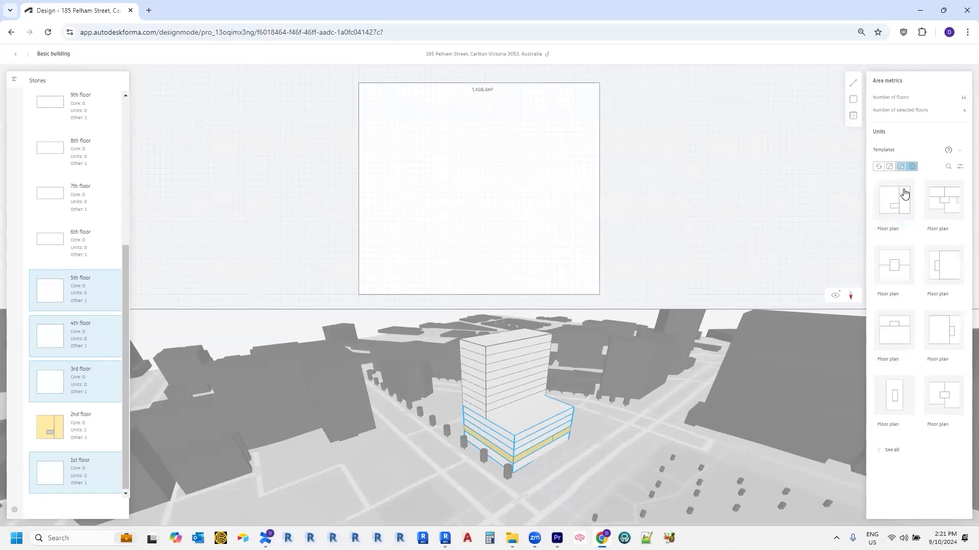
{"action": "left_click", "coordinate": [903, 194]}
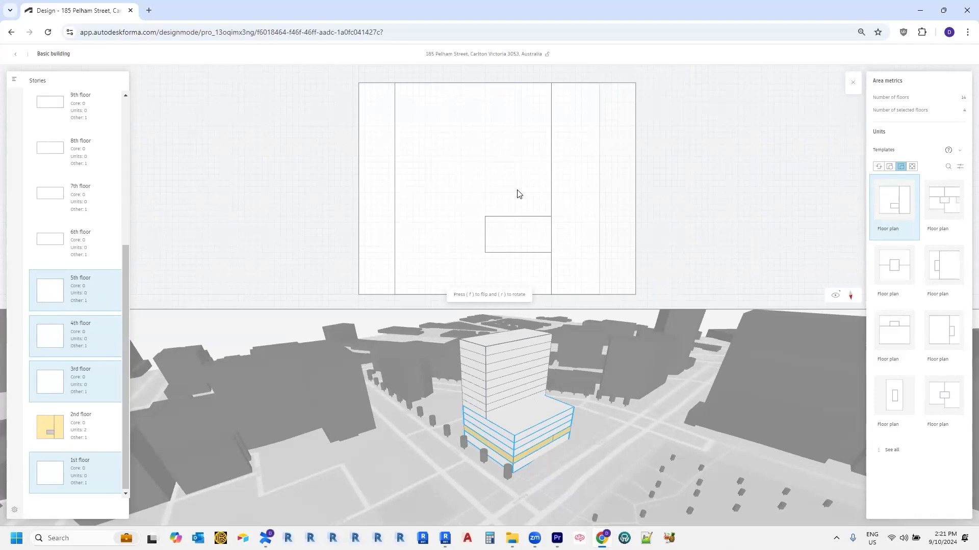
{"action": "left_click", "coordinate": [519, 194]}
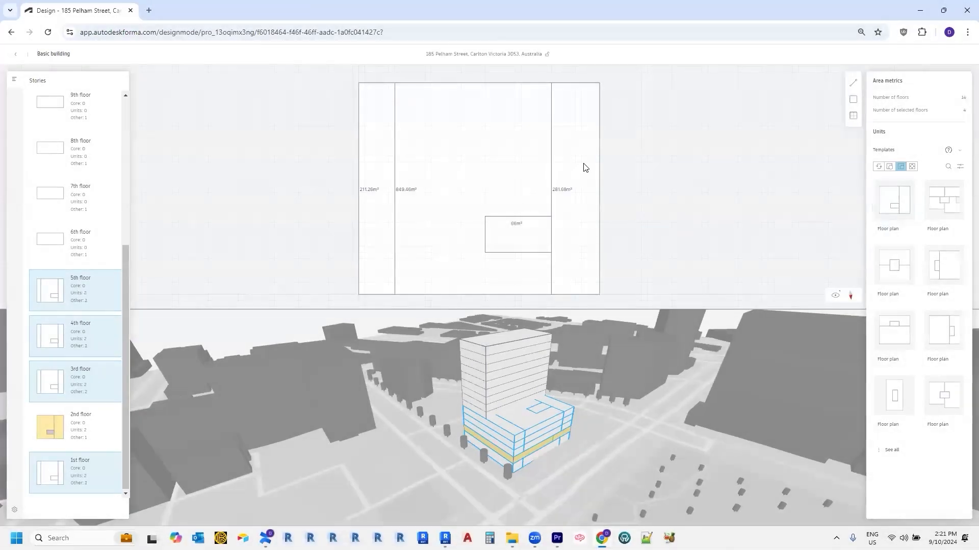
{"action": "key", "text": "ctrl+z"}
{"action": "left_click", "coordinate": [890, 166]}
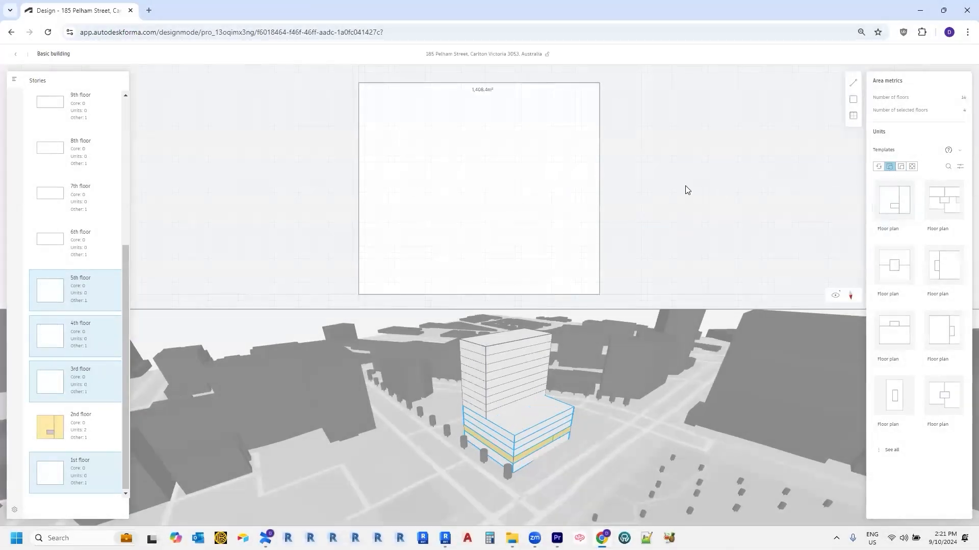
{"action": "left_click", "coordinate": [896, 202]}
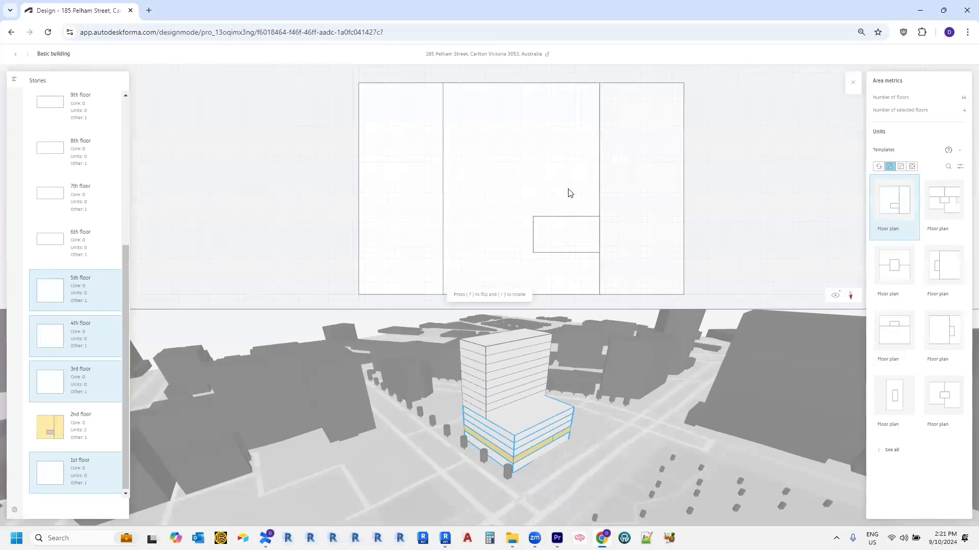
{"action": "left_click", "coordinate": [570, 193]}
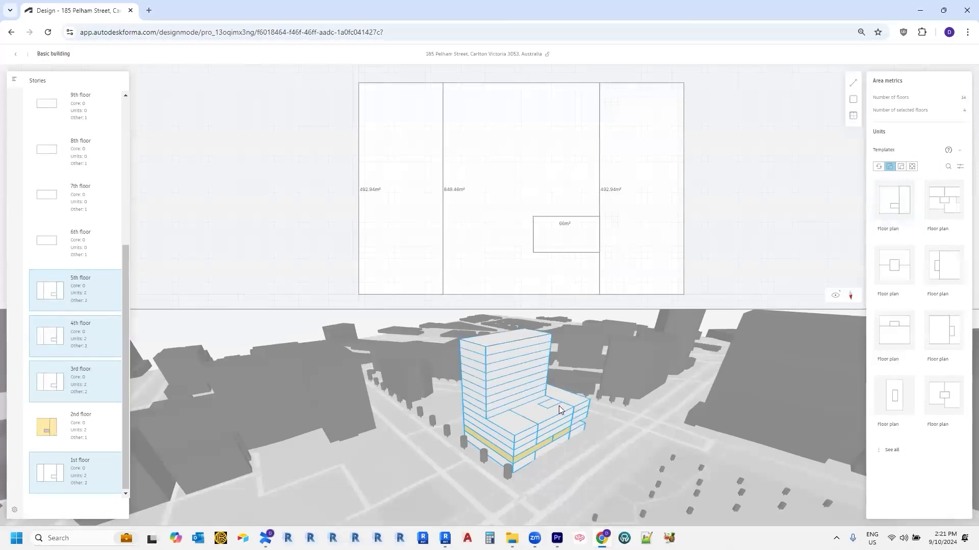
{"action": "key", "text": "ctrl+z"}
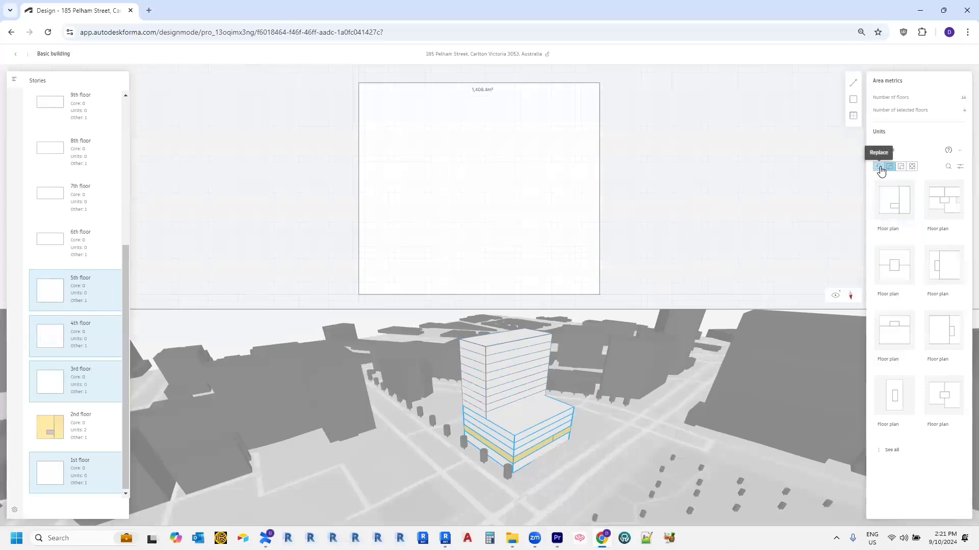
Step: Place the first floor-plan template in Fill inside mode within the floor outline
{"action": "left_click", "coordinate": [897, 212]}
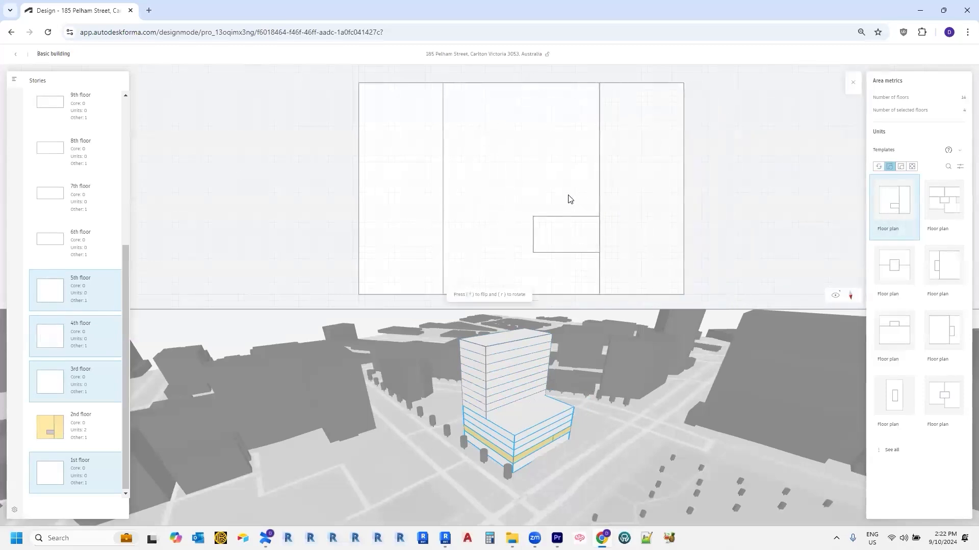
{"action": "key", "text": "Escape"}
{"action": "left_click", "coordinate": [911, 168]}
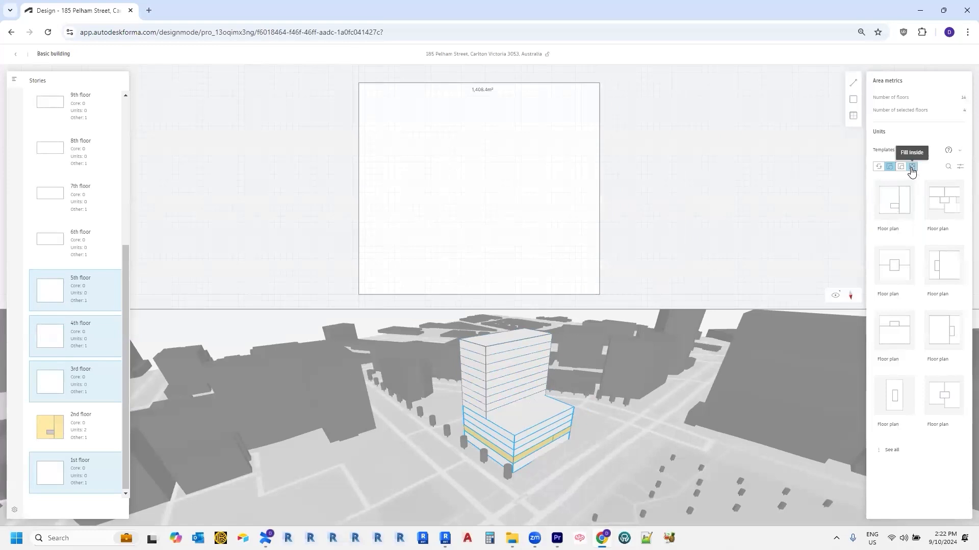
{"action": "left_click", "coordinate": [895, 206]}
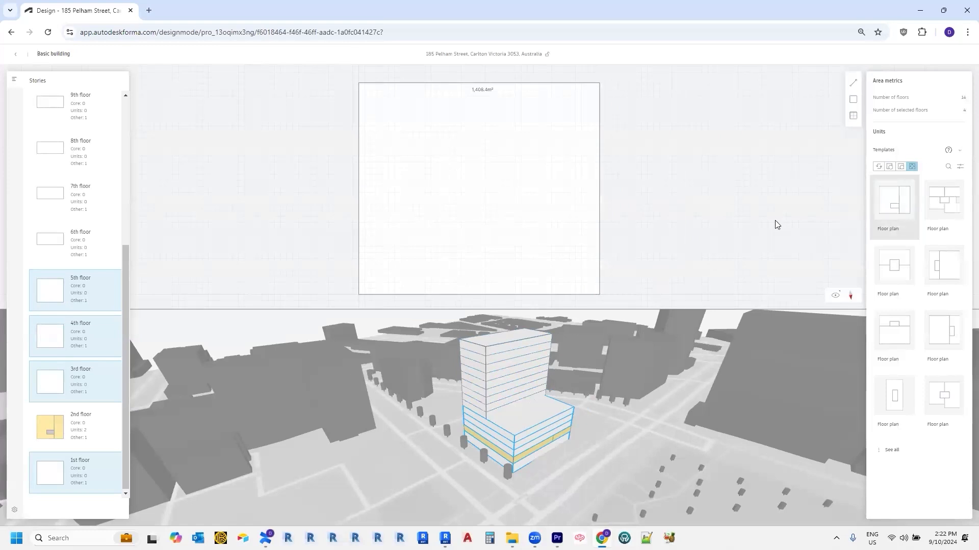
{"action": "left_click", "coordinate": [482, 196]}
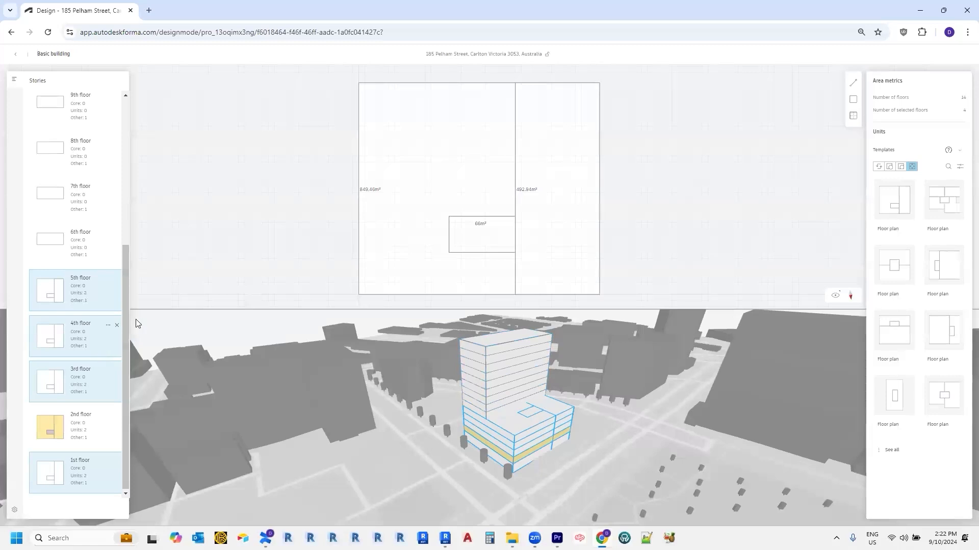
Step: Set the 492.94 m² unit's function to Residential
{"action": "left_click", "coordinate": [537, 216]}
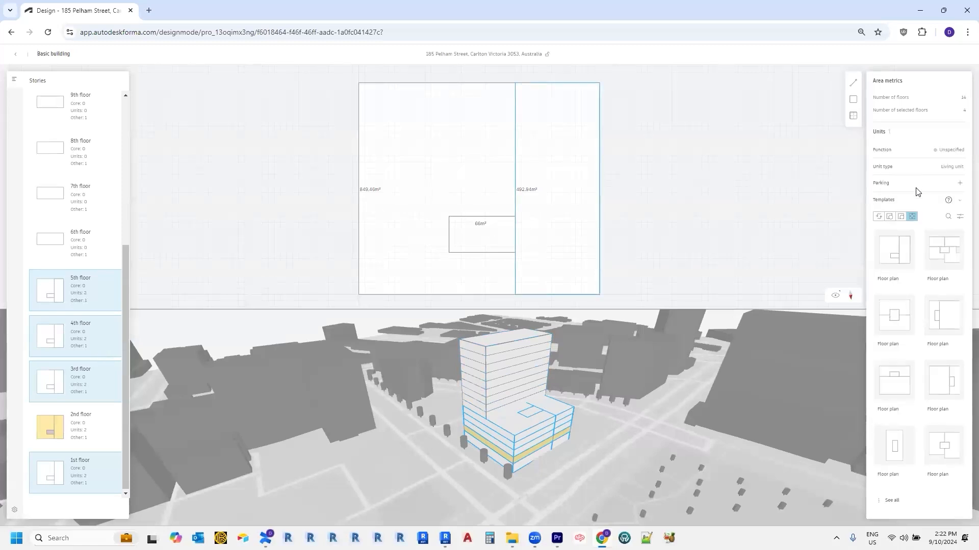
{"action": "left_click", "coordinate": [948, 151]}
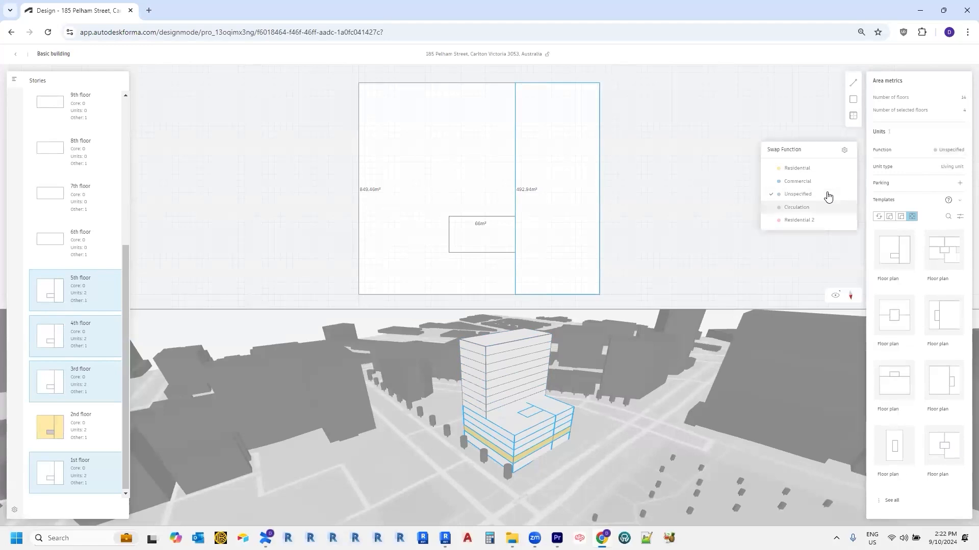
{"action": "left_click", "coordinate": [816, 181]}
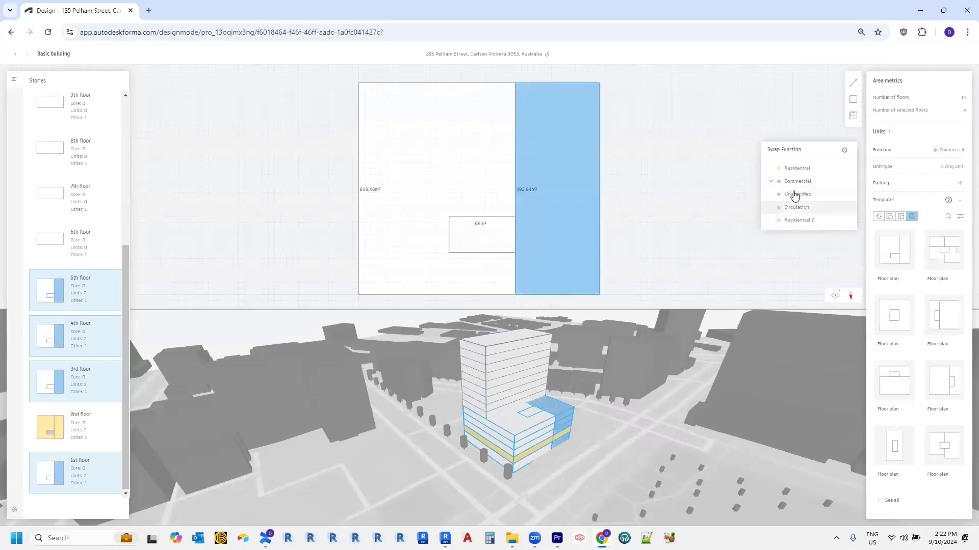
{"action": "left_click", "coordinate": [790, 170]}
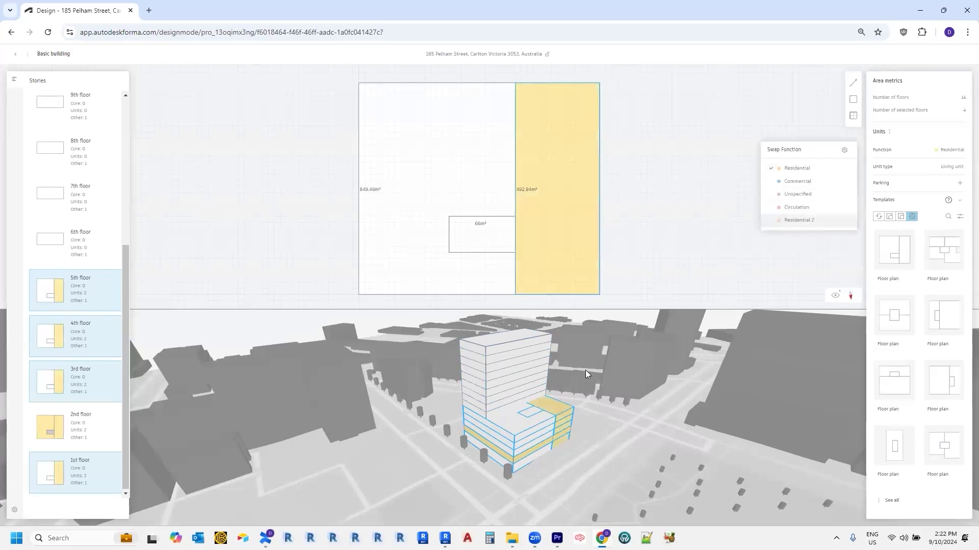
Step: Make the 66 m² space a Circulation core and the 849.66 m² unit Residential
{"action": "left_click", "coordinate": [492, 245]}
{"action": "left_click", "coordinate": [604, 301]}
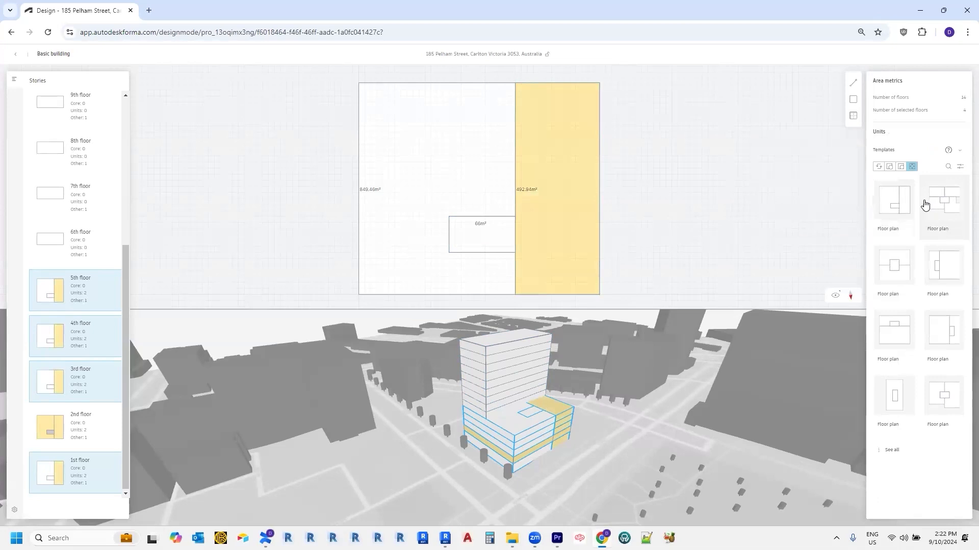
{"action": "left_click", "coordinate": [944, 154]}
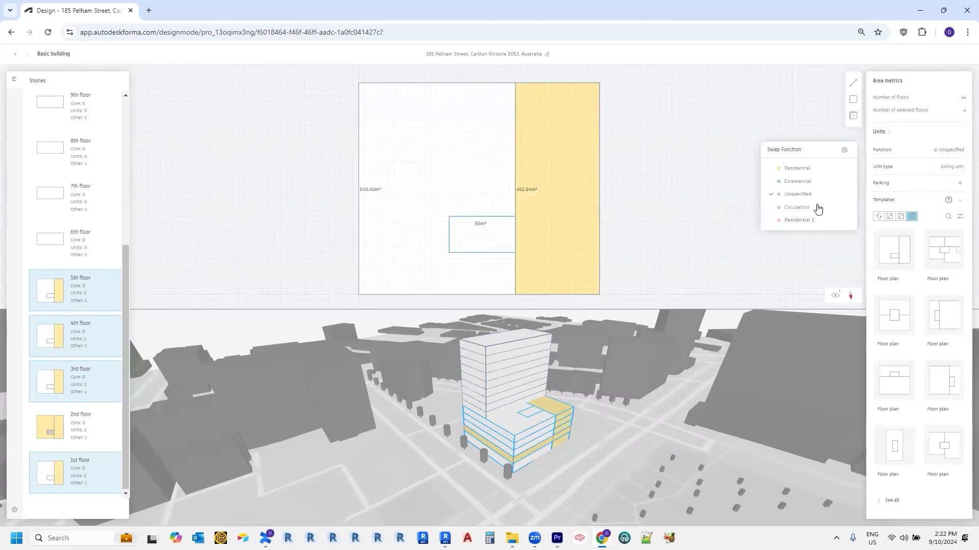
{"action": "left_click", "coordinate": [818, 207]}
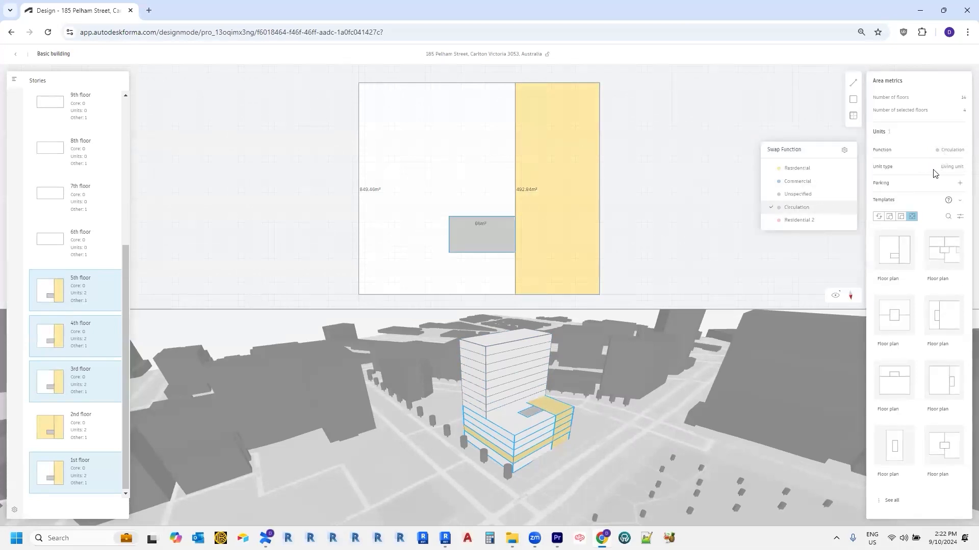
{"action": "left_click", "coordinate": [810, 173]}
{"action": "left_click", "coordinate": [553, 457]}
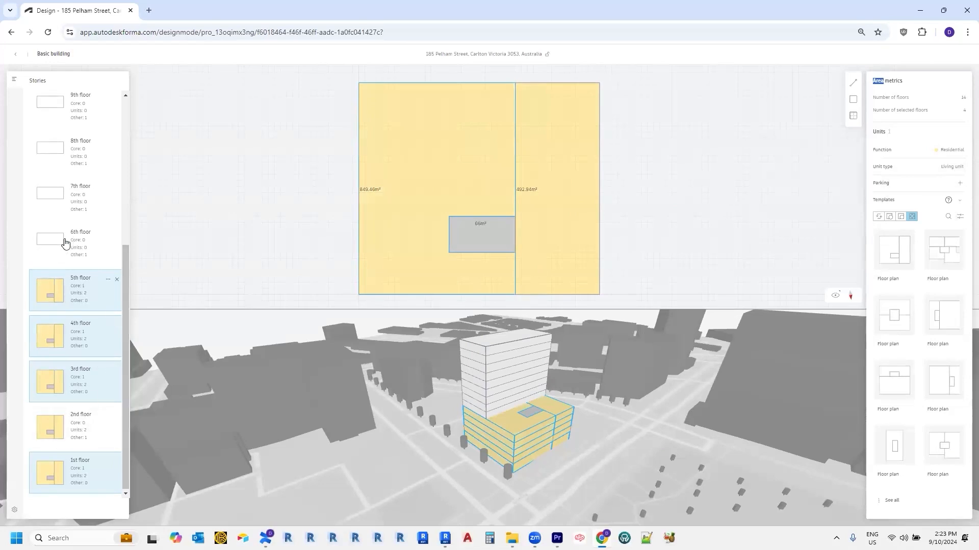
{"action": "left_click", "coordinate": [90, 243]}
Step: Select the 6th floor and every floor above, and place a floor-plan template on them
{"action": "scroll", "coordinate": [86, 270], "scroll_direction": "up", "scroll_amount": 1}
{"action": "scroll", "coordinate": [86, 286], "scroll_direction": "up", "scroll_amount": 1}
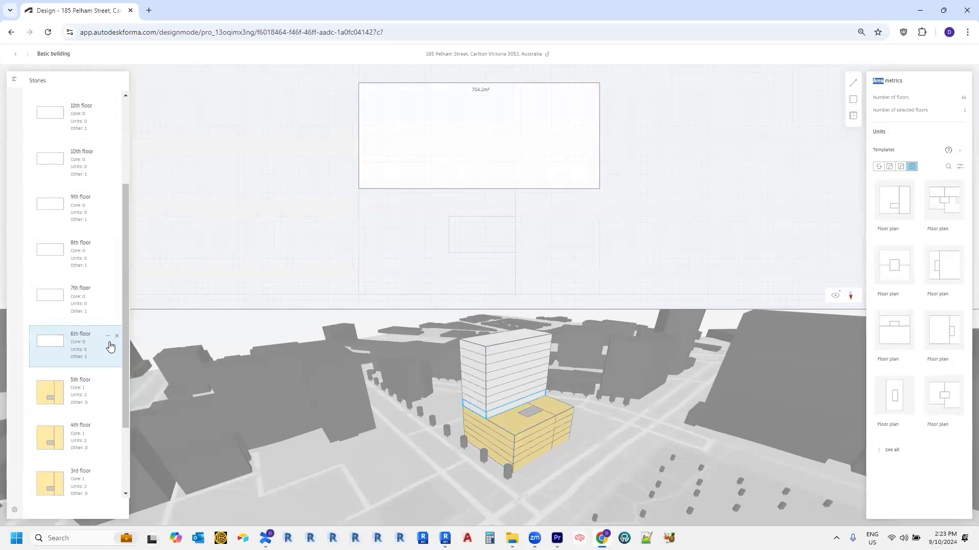
{"action": "left_click", "coordinate": [108, 338]}
{"action": "left_click", "coordinate": [167, 344]}
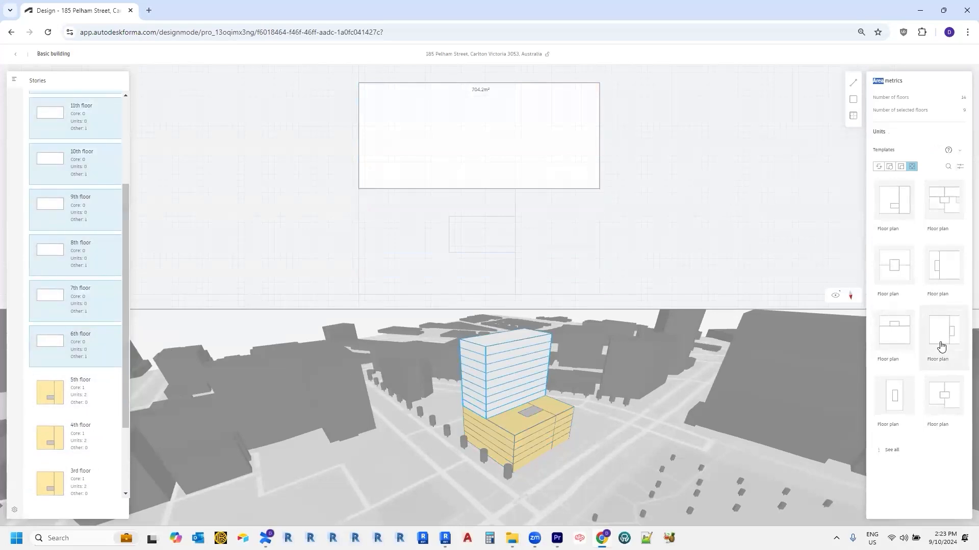
{"action": "left_click", "coordinate": [897, 350]}
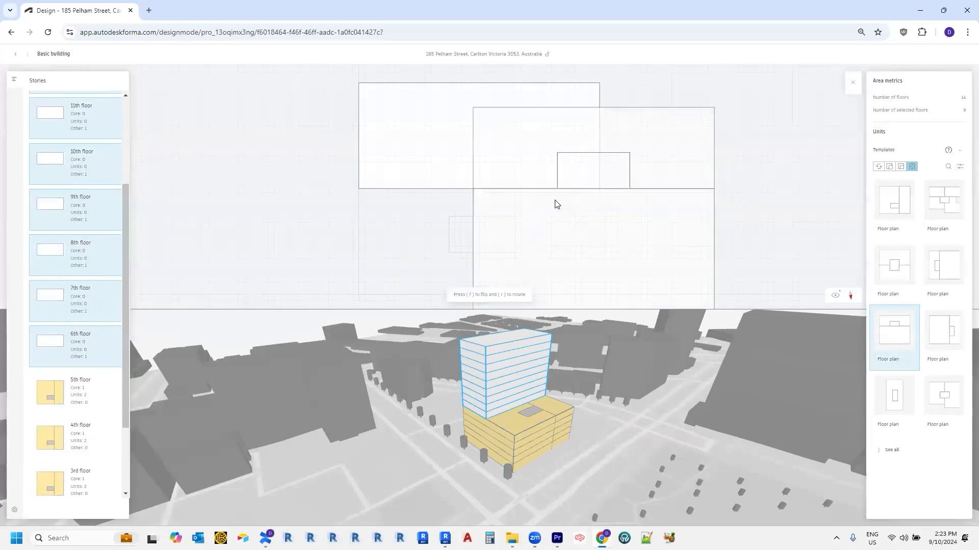
{"action": "left_click", "coordinate": [901, 167]}
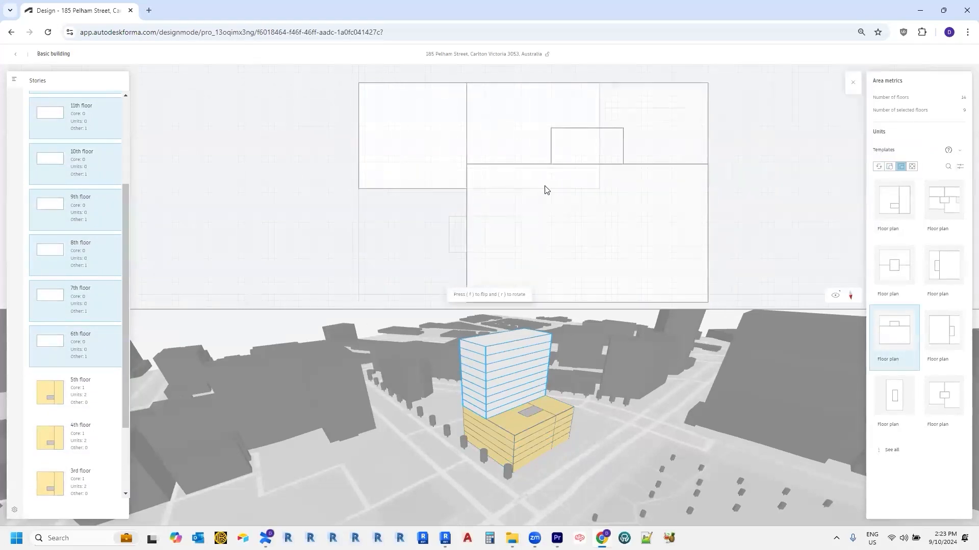
{"action": "left_click", "coordinate": [484, 200]}
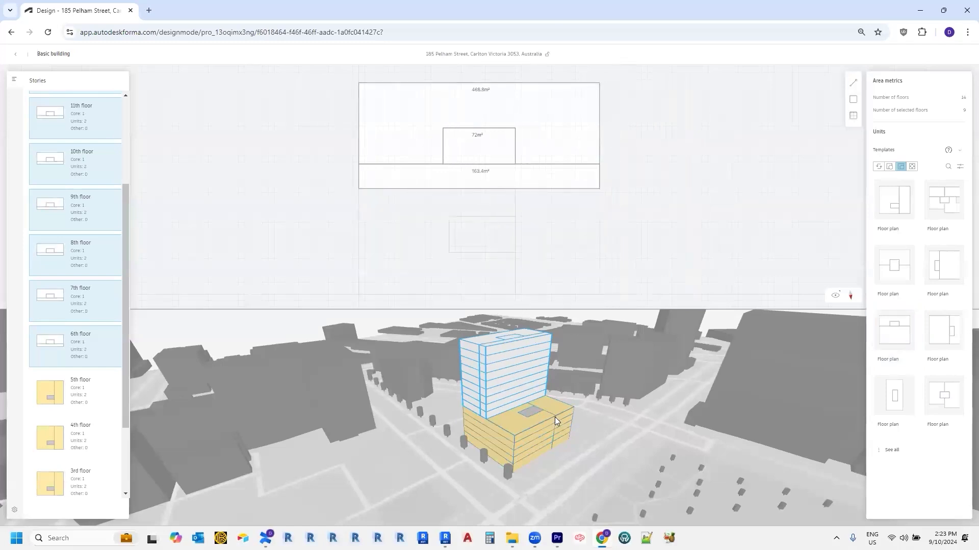
Step: Delete the 163.4 m² strip unit, leaving one 468.6 m² unit around the 72 m² core
{"action": "left_click", "coordinate": [545, 188]}
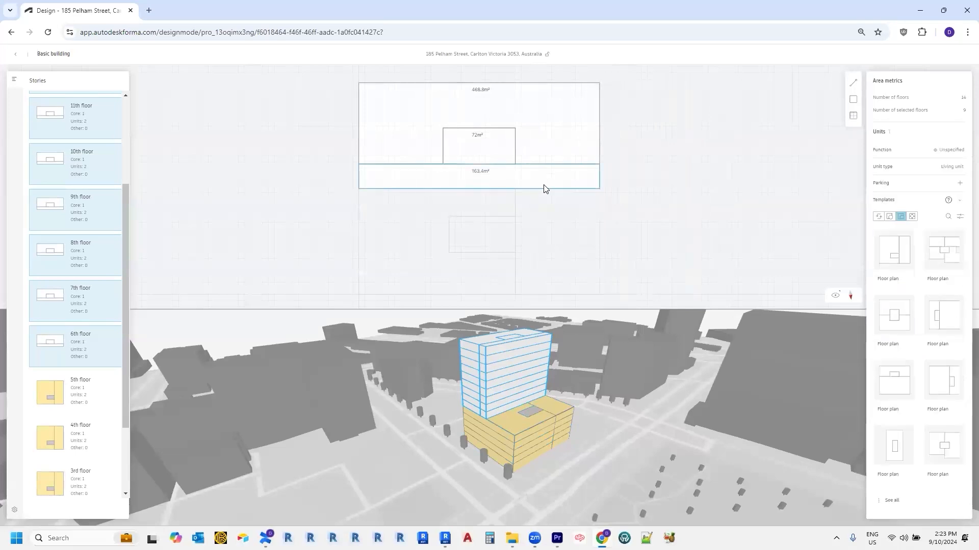
{"action": "key", "text": "Delete"}
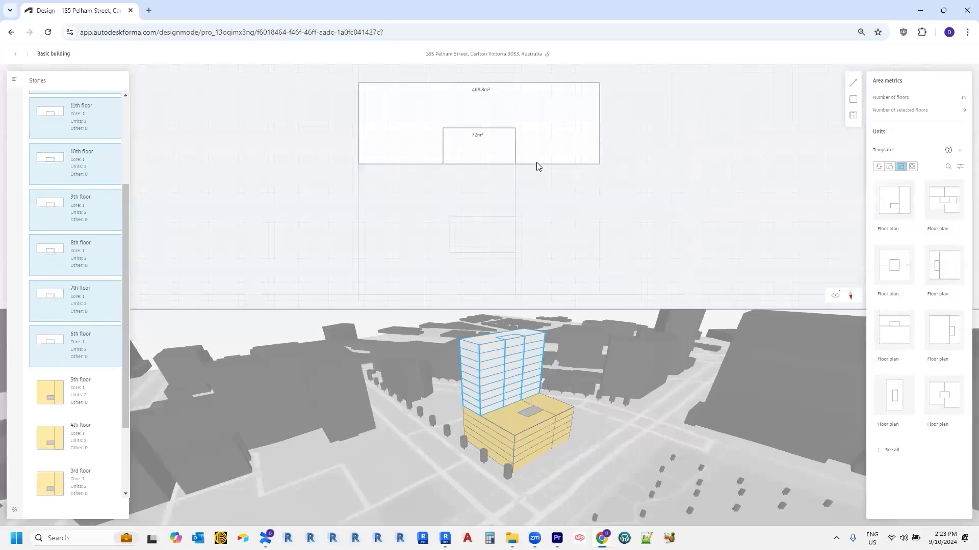
{"action": "left_click_drag", "start_coordinate": [123, 330], "coordinate": [129, 225]}
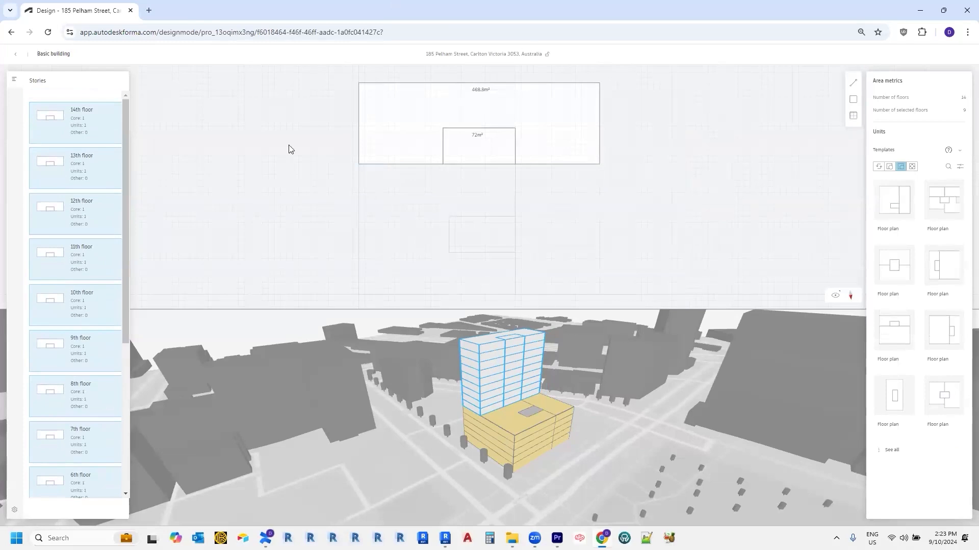
Step: Leave the building editor, open the End proposal and orbit around its towers
{"action": "left_click", "coordinate": [17, 57]}
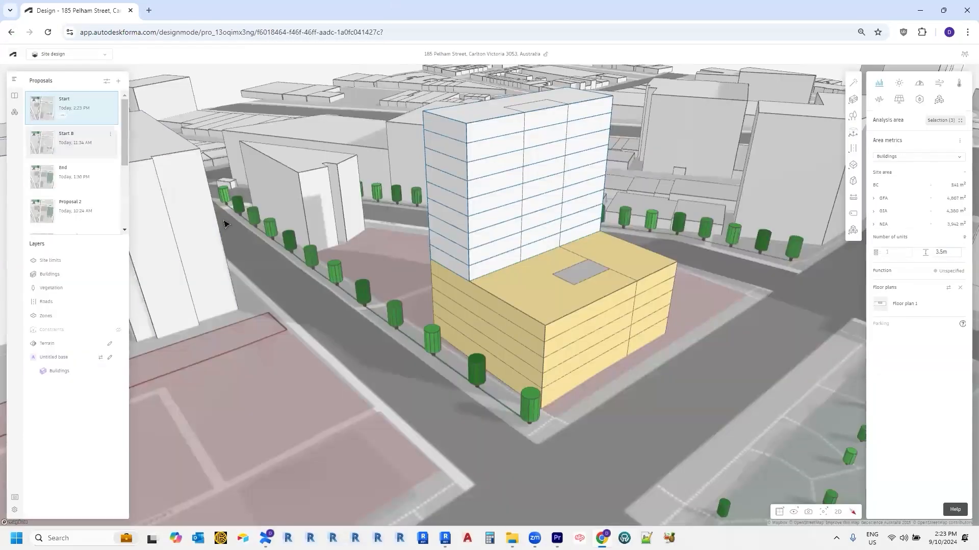
{"action": "left_click", "coordinate": [88, 178]}
{"action": "right_click_drag", "start_coordinate": [603, 451], "coordinate": [422, 459]}
{"action": "scroll", "coordinate": [426, 463], "scroll_direction": "down", "scroll_amount": 5}
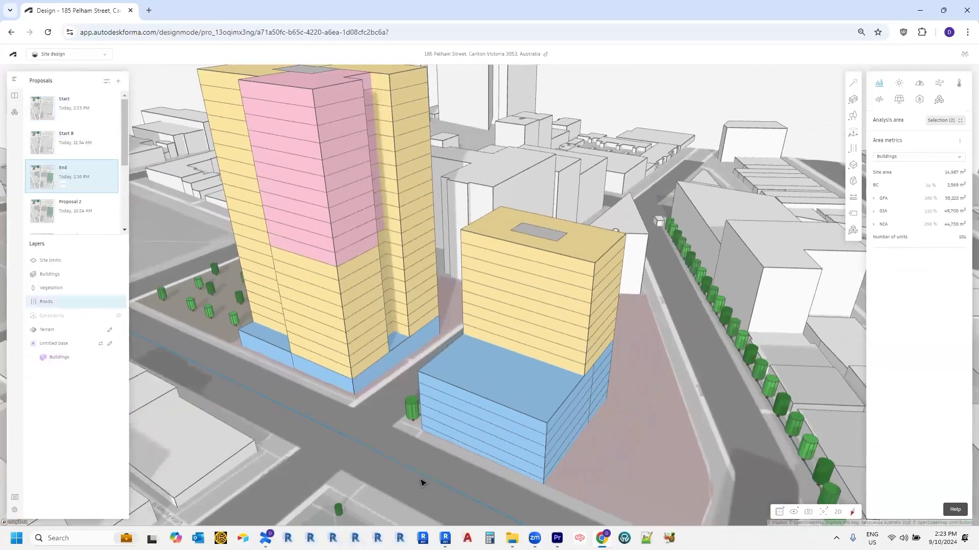